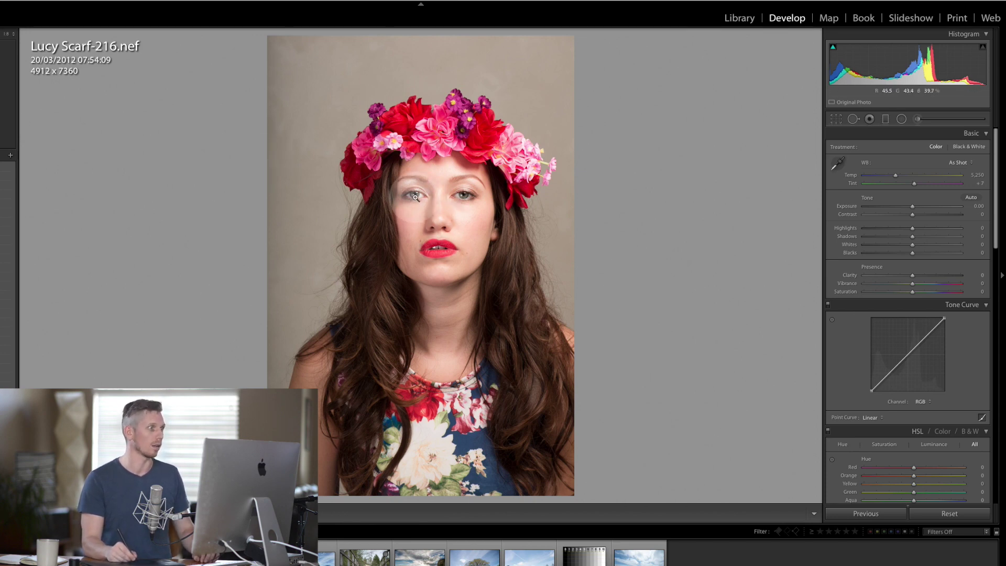
# - Set the white balance by sampling the plain backdrop above the flower crown with the White Balance Selector
pyautogui.click(466, 197)
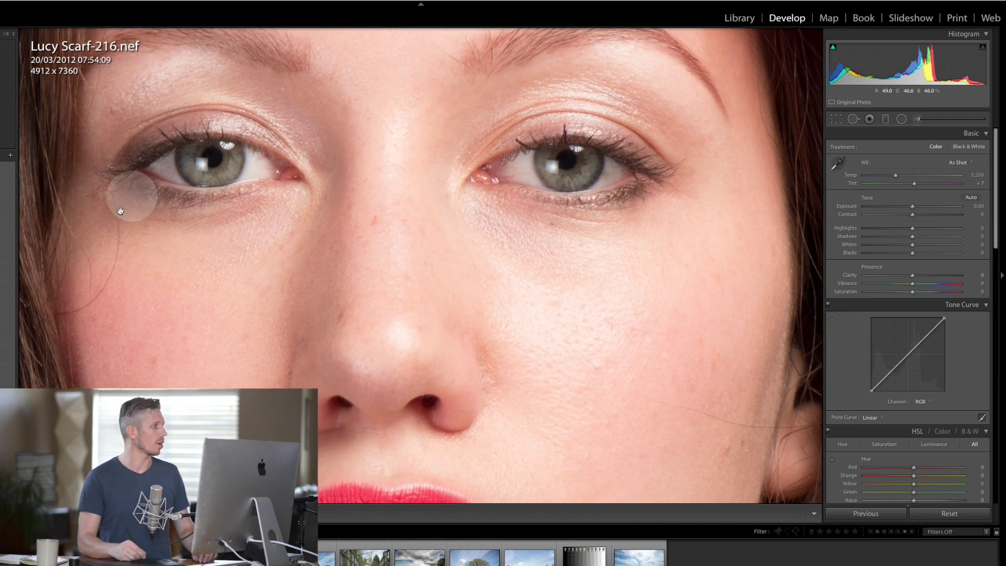
pyautogui.click(558, 268)
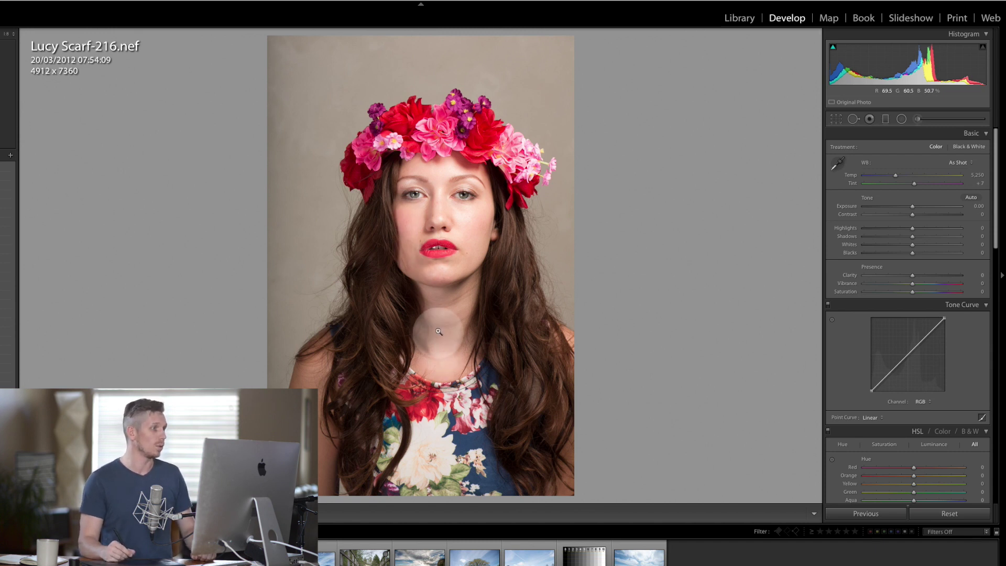
pyautogui.click(839, 164)
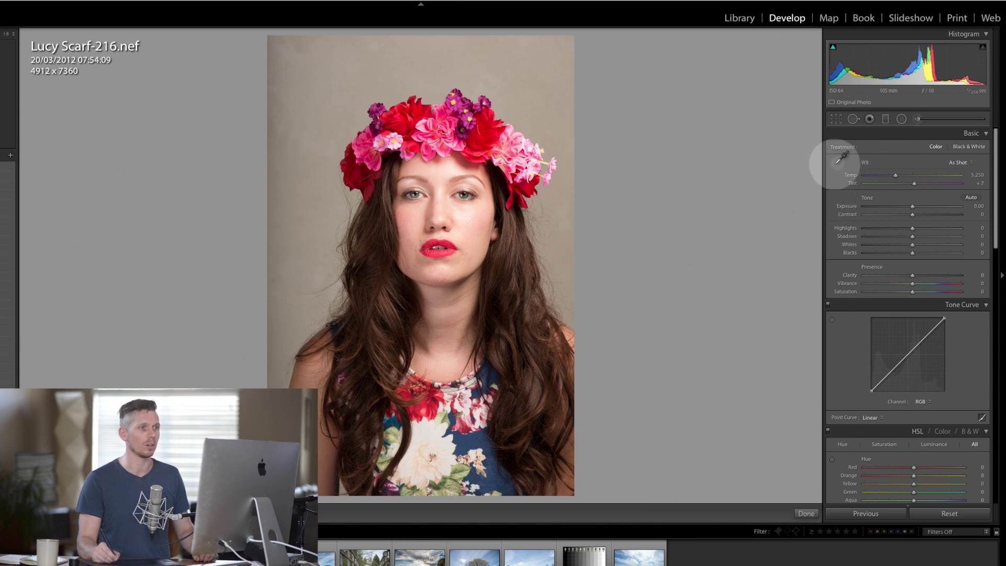
pyautogui.click(430, 72)
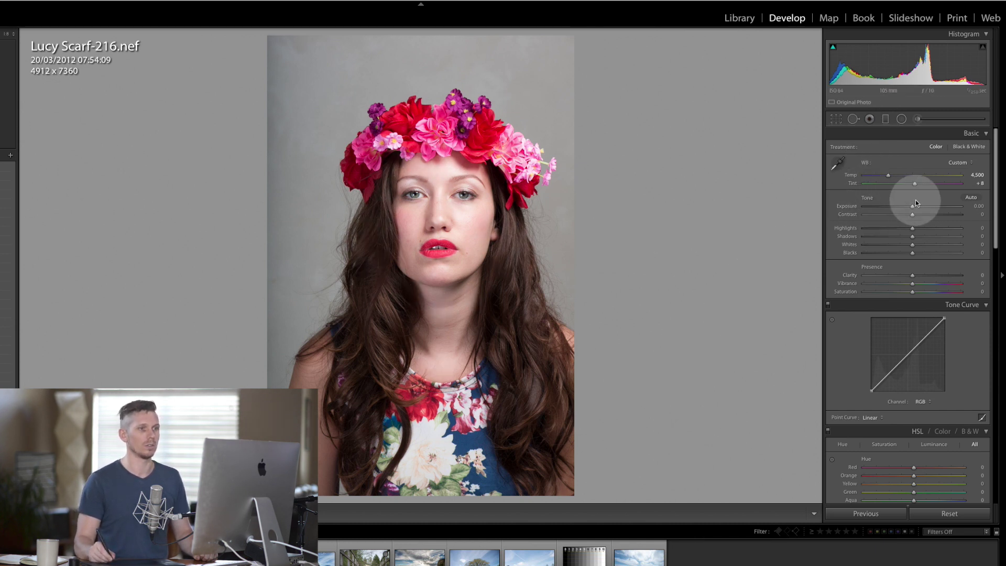
# - Soften the portrait's tones with Exposure +0.20, Contrast -23, Highlights -58, Shadows +16 and Whites -31
pyautogui.moveTo(912, 205); pyautogui.dragTo(903, 216)
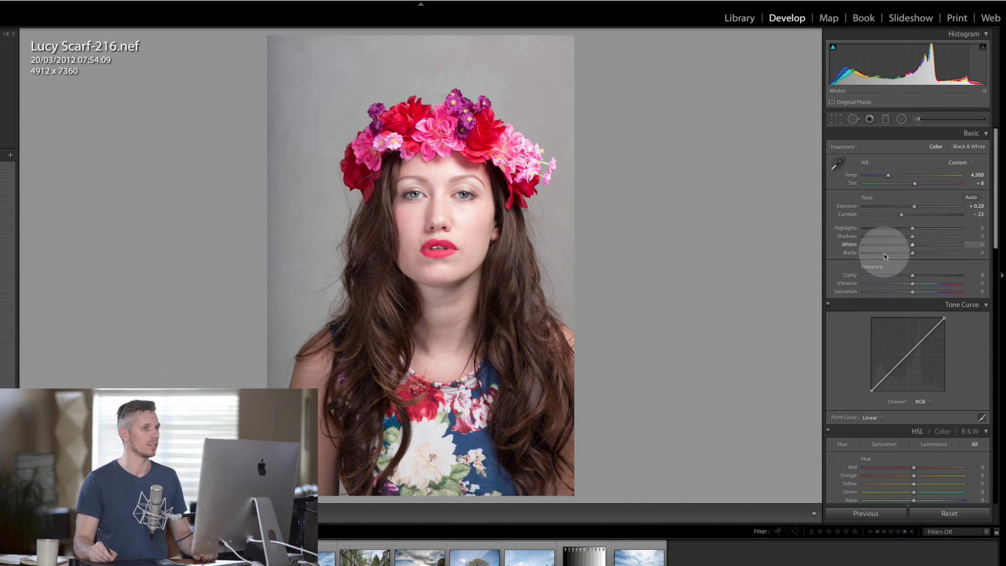
pyautogui.moveTo(913, 229); pyautogui.dragTo(885, 229)
pyautogui.moveTo(912, 235); pyautogui.dragTo(921, 235)
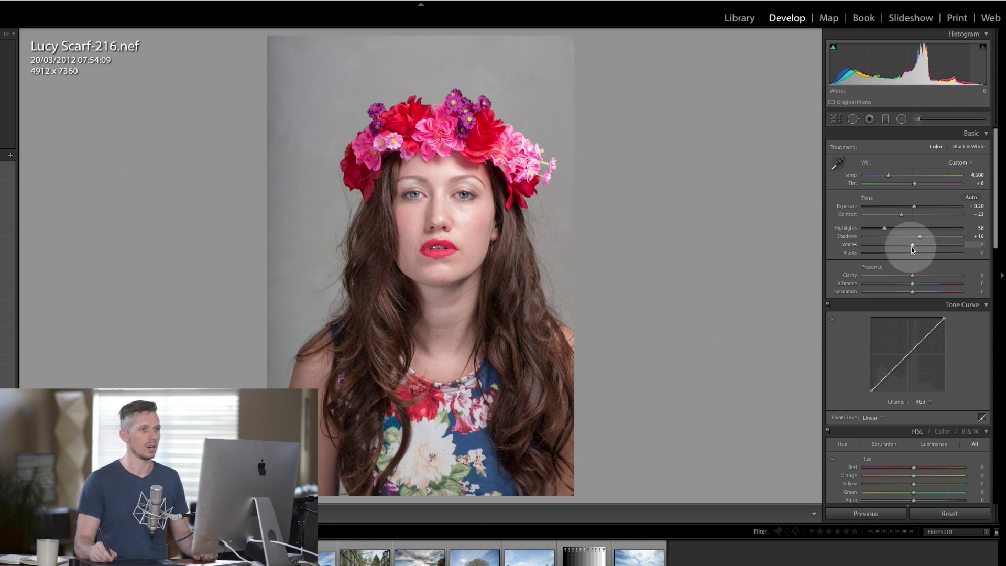
pyautogui.moveTo(913, 245)
pyautogui.mouseDown()
pyautogui.moveTo(893, 246)
pyautogui.moveTo(940, 257)
pyautogui.moveTo(912, 255)
pyautogui.mouseUp()
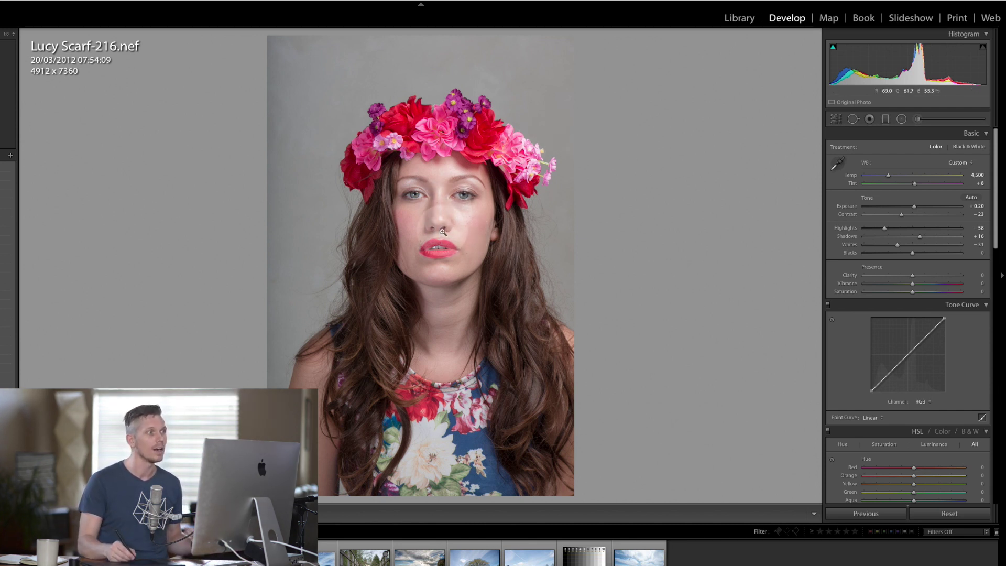
# - Activate Spot Removal in Heal mode for retouching the face and set the brush feather to 51
pyautogui.click(418, 208)
pyautogui.moveTo(420, 252); pyautogui.dragTo(343, 446)
pyautogui.moveTo(371, 254); pyautogui.dragTo(341, 202)
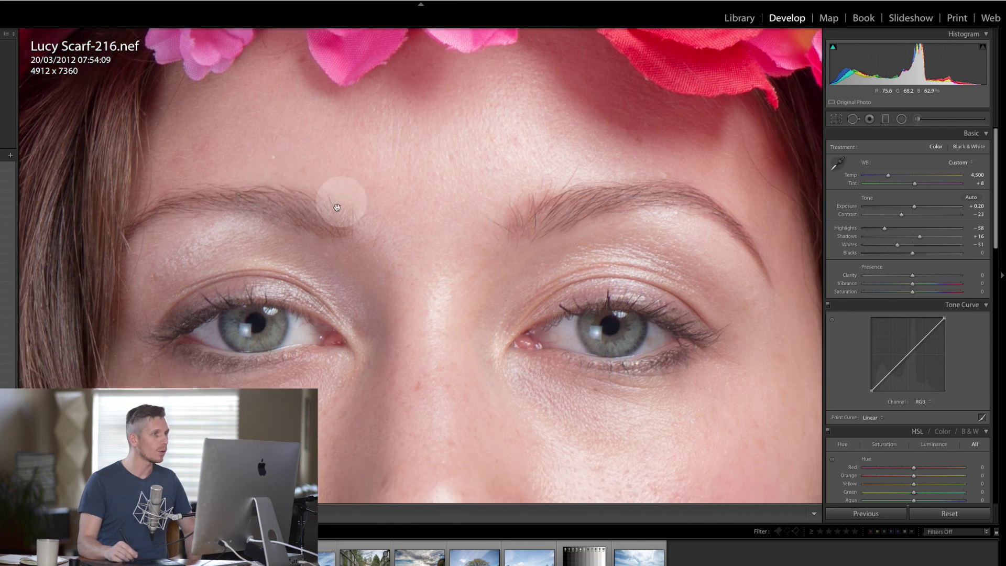
pyautogui.moveTo(616, 193); pyautogui.dragTo(644, 191)
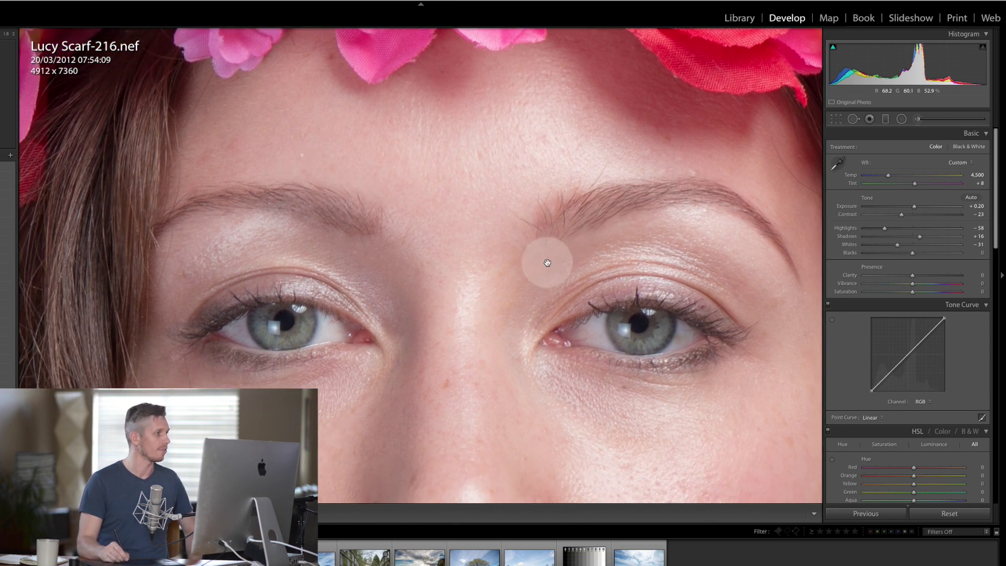
pyautogui.moveTo(548, 262); pyautogui.dragTo(588, 180)
pyautogui.click(851, 182)
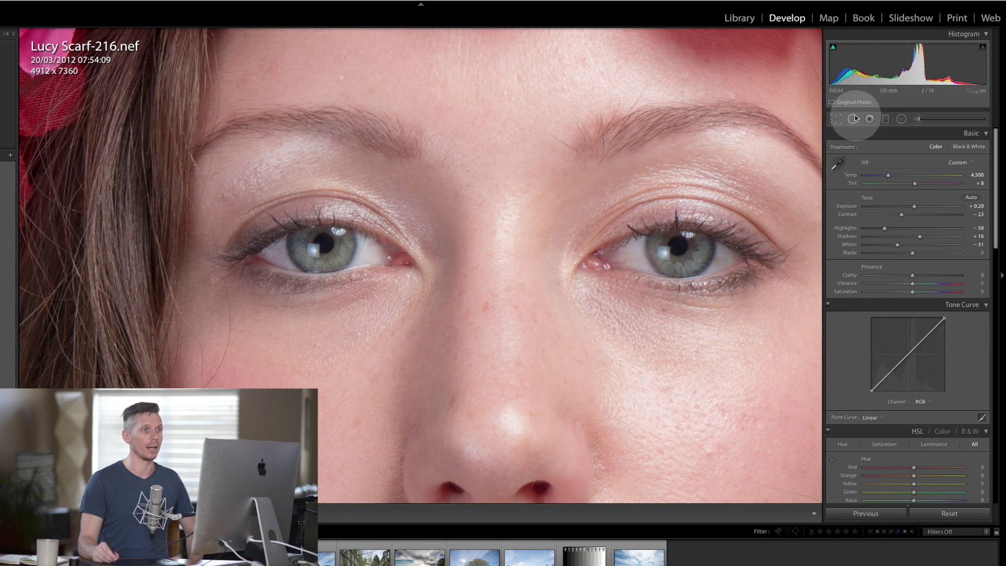
pyautogui.click(853, 120)
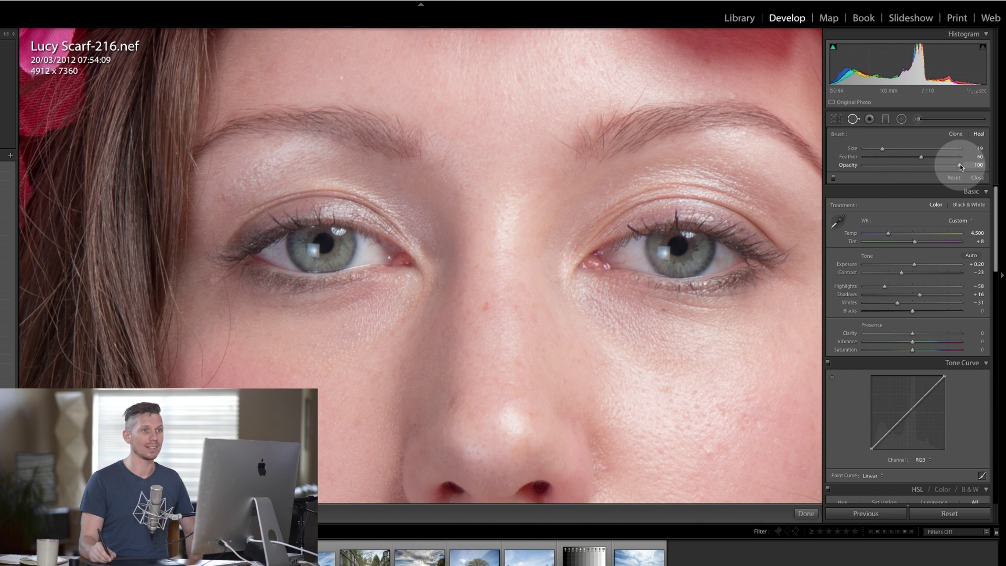
pyautogui.moveTo(925, 156); pyautogui.dragTo(911, 156)
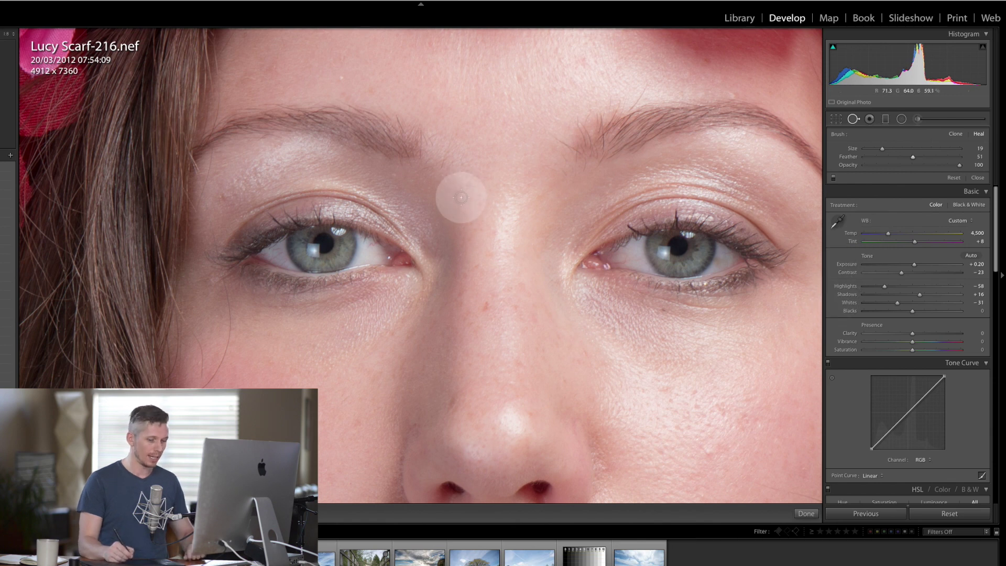
# - Heal four blemishes across the forehead and one beside the eyelid on the photo's left, using brush sizes of 13 and 19
pyautogui.press(']')
pyautogui.press(']')
pyautogui.press(']')
pyautogui.press(']')
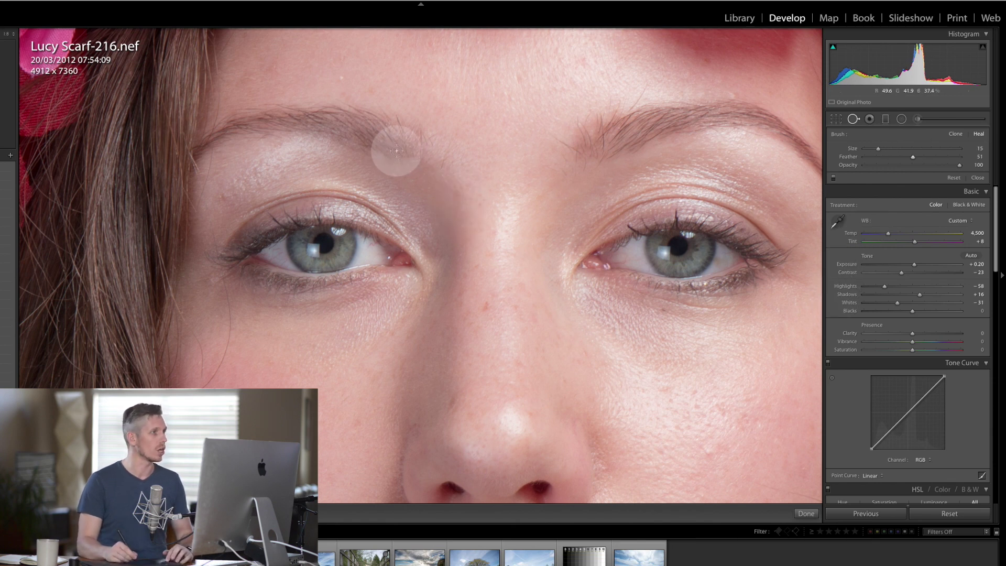
pyautogui.click(342, 77)
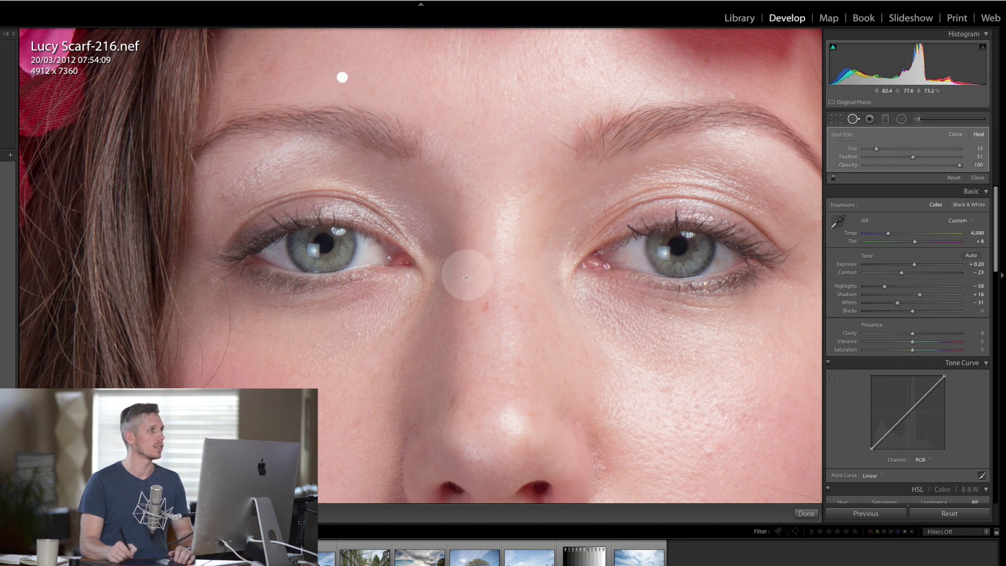
pyautogui.click(373, 90)
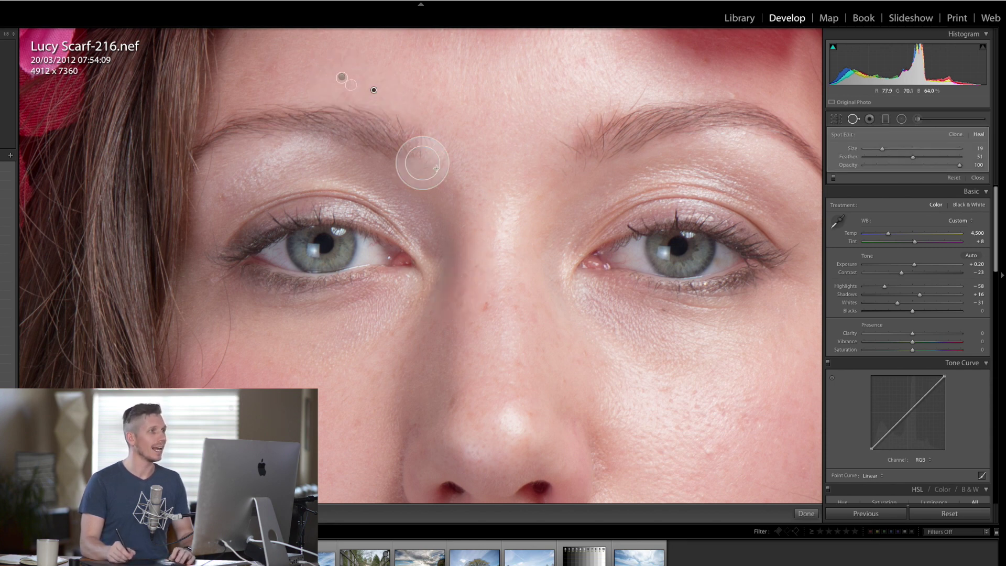
pyautogui.click(519, 79)
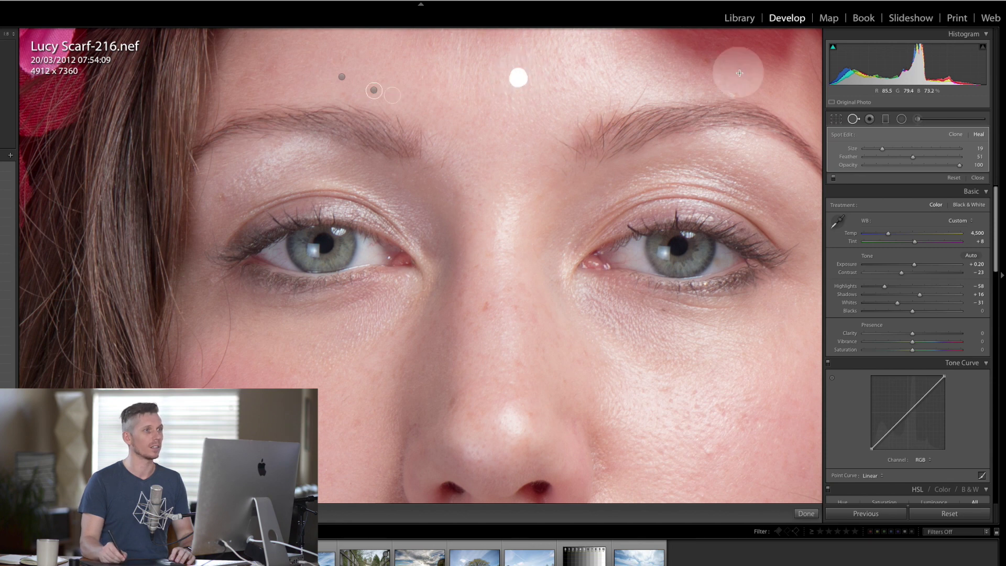
pyautogui.click(709, 63)
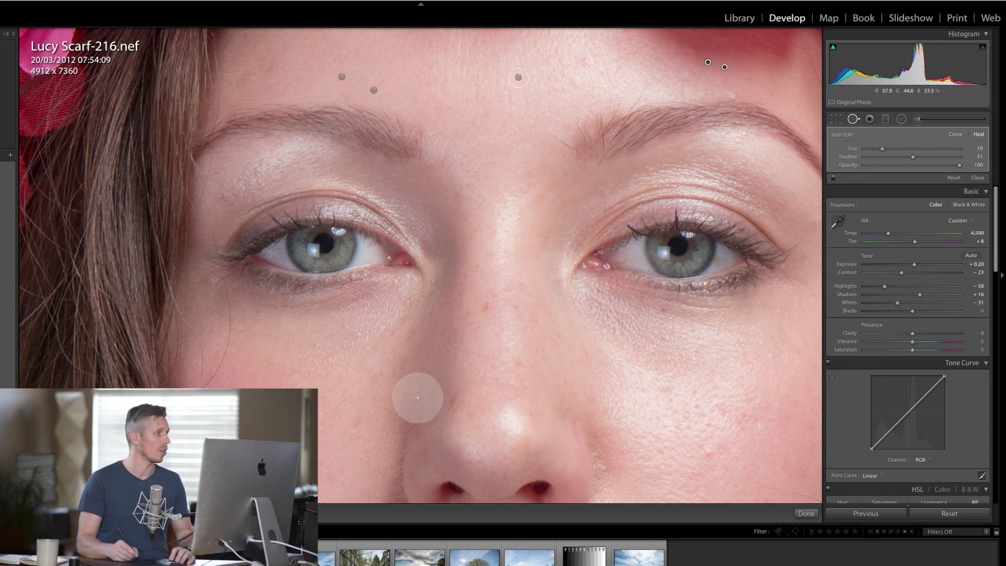
pyautogui.click(225, 194)
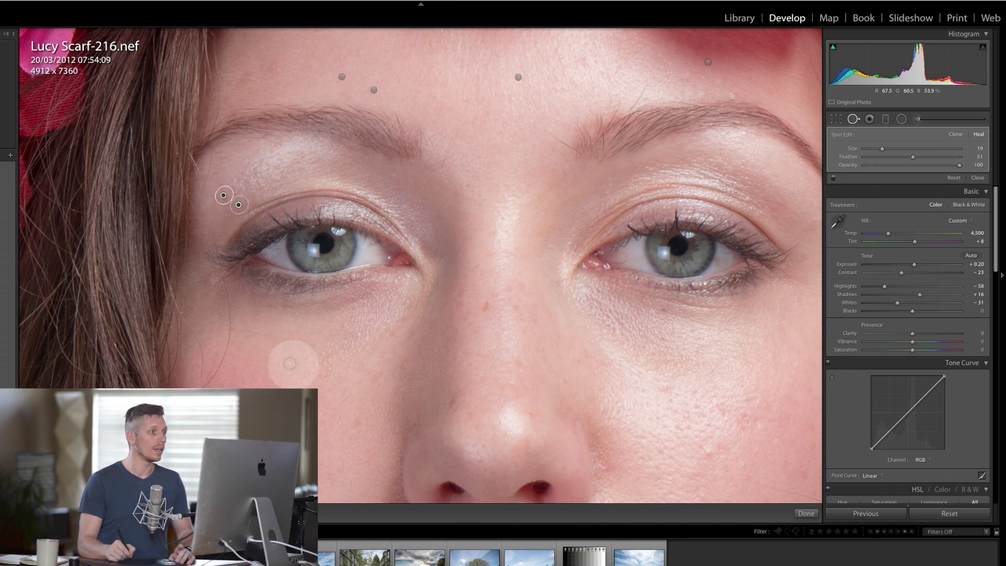
# - Heal the blemishes on the cheek at the photo's left, from the blushed area down toward the jaw, with brush size 19
pyautogui.moveTo(196, 498)
pyautogui.mouseDown()
pyautogui.moveTo(364, 153)
pyautogui.moveTo(427, 259)
pyautogui.moveTo(411, 274)
pyautogui.mouseUp()
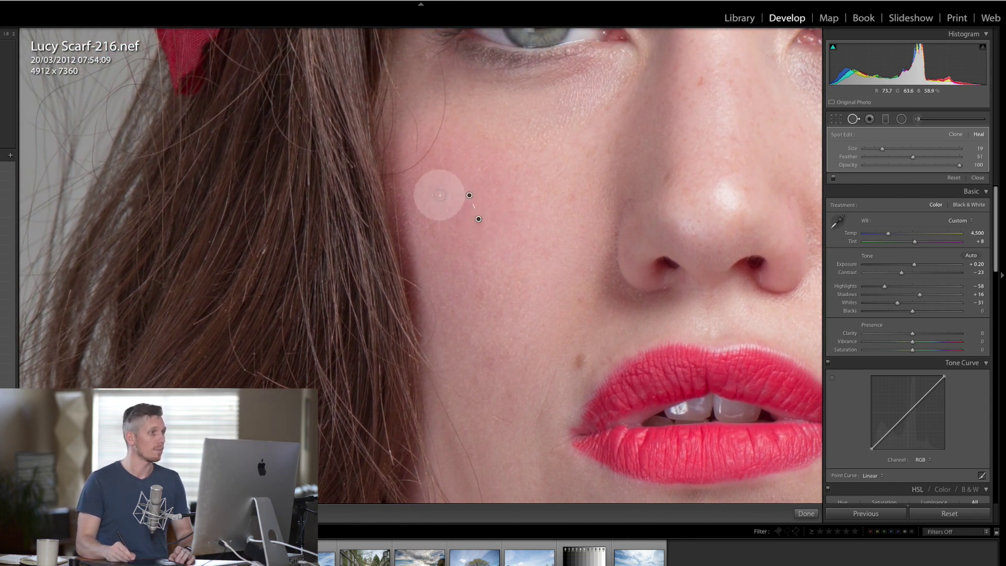
pyautogui.click(417, 178)
pyautogui.moveTo(430, 226); pyautogui.dragTo(432, 237)
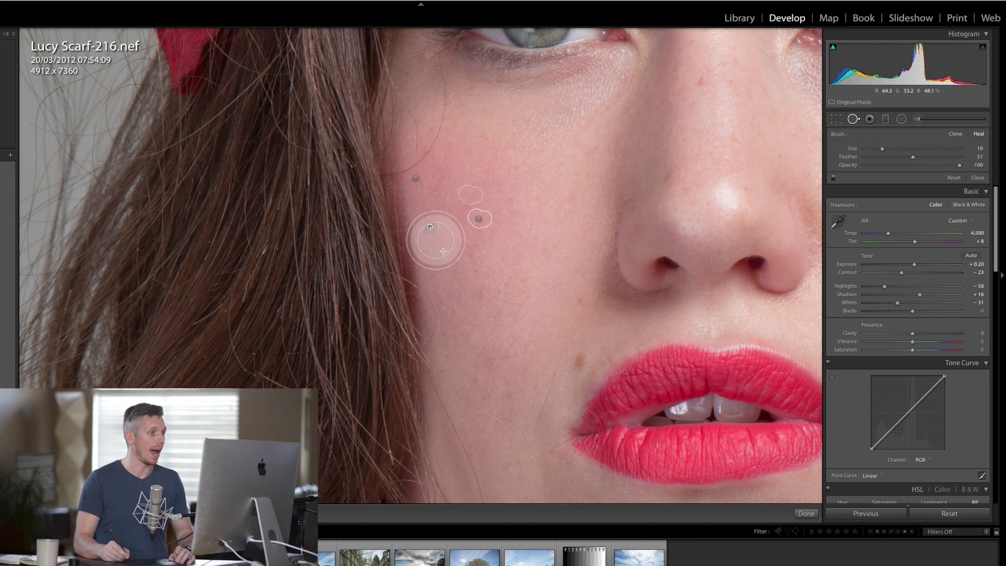
pyautogui.moveTo(475, 327); pyautogui.dragTo(475, 346)
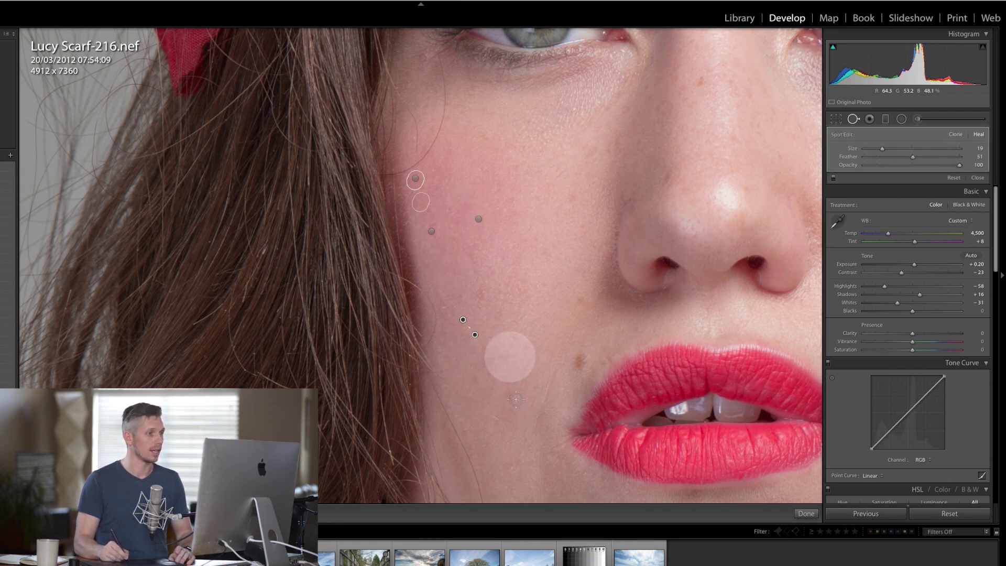
pyautogui.click(479, 380)
pyautogui.click(512, 394)
pyautogui.click(505, 357)
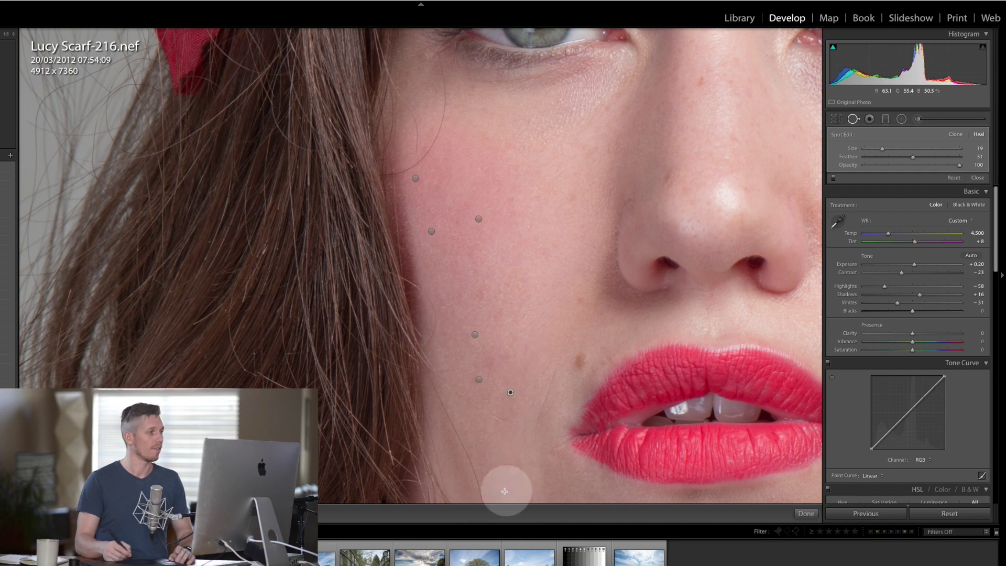
# - Heal the blemishes on the cheek at the photo's right, including the spot near the ear
pyautogui.moveTo(797, 259)
pyautogui.mouseDown()
pyautogui.moveTo(262, 118)
pyautogui.moveTo(338, 186)
pyautogui.mouseUp()
pyautogui.moveTo(398, 187)
pyautogui.mouseDown()
pyautogui.moveTo(502, 197)
pyautogui.moveTo(466, 146)
pyautogui.moveTo(465, 154)
pyautogui.mouseUp()
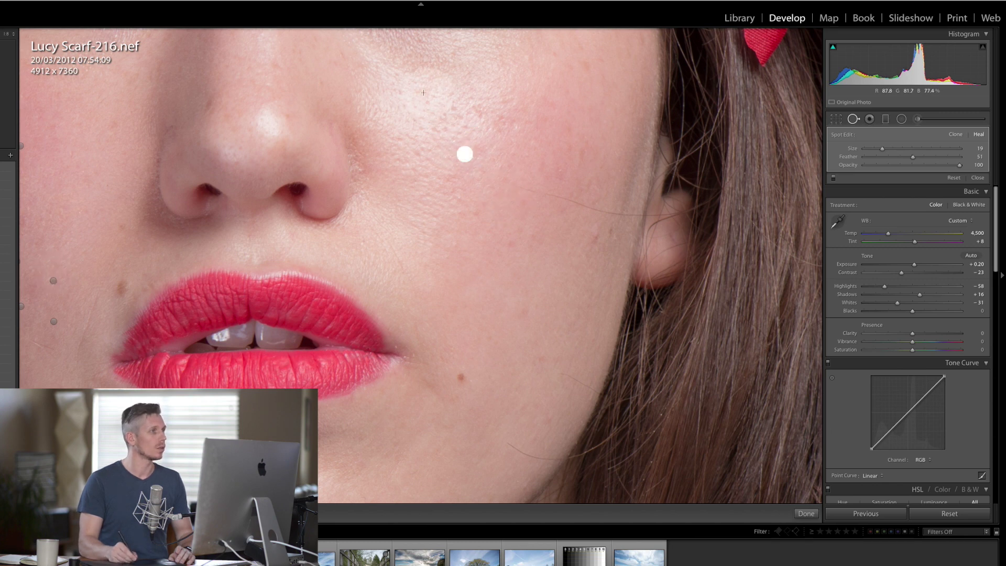
pyautogui.click(423, 90)
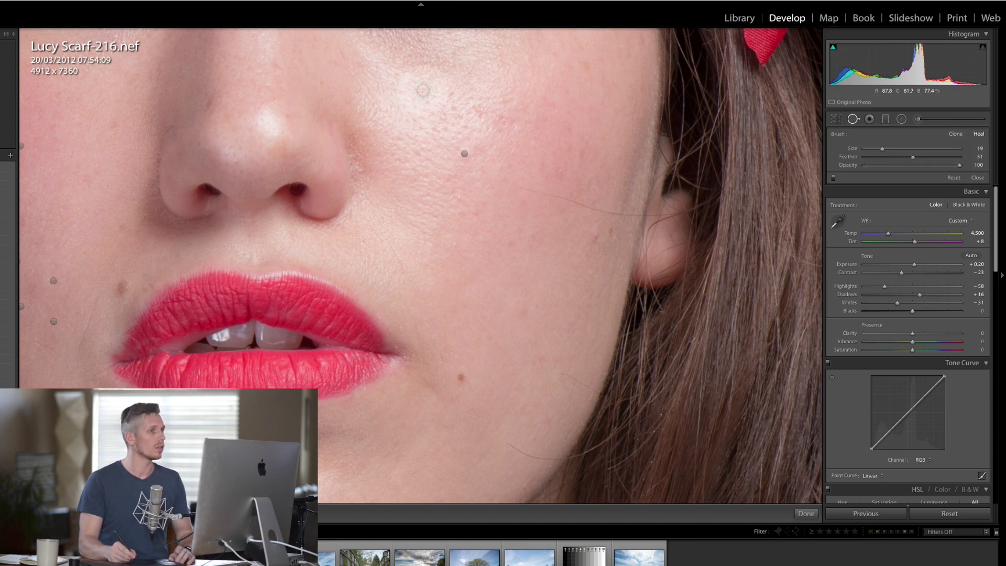
pyautogui.click(596, 233)
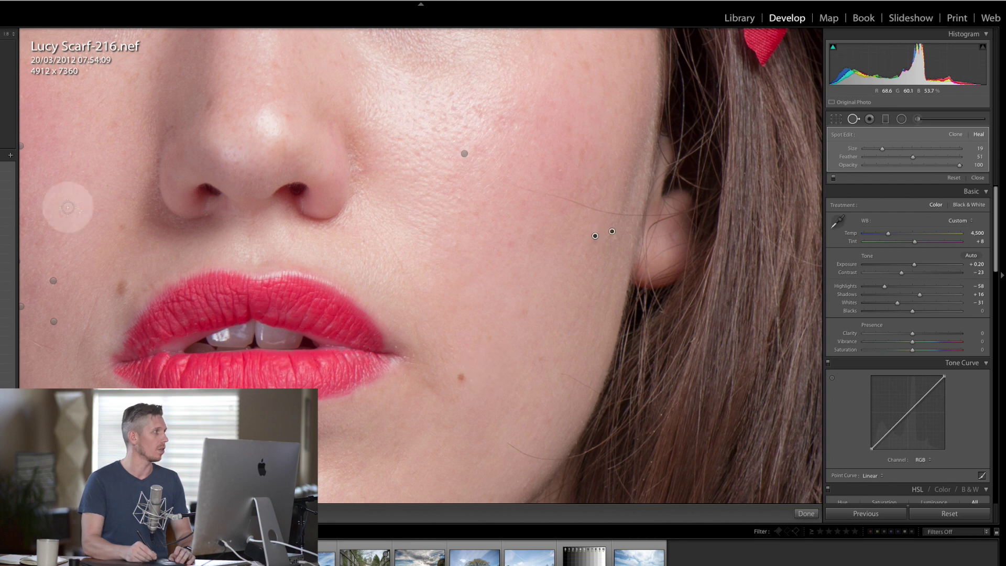
# - Heal the blemishes on the chin below the lips and the spot along the jawline
pyautogui.moveTo(1, 96); pyautogui.dragTo(0, 107)
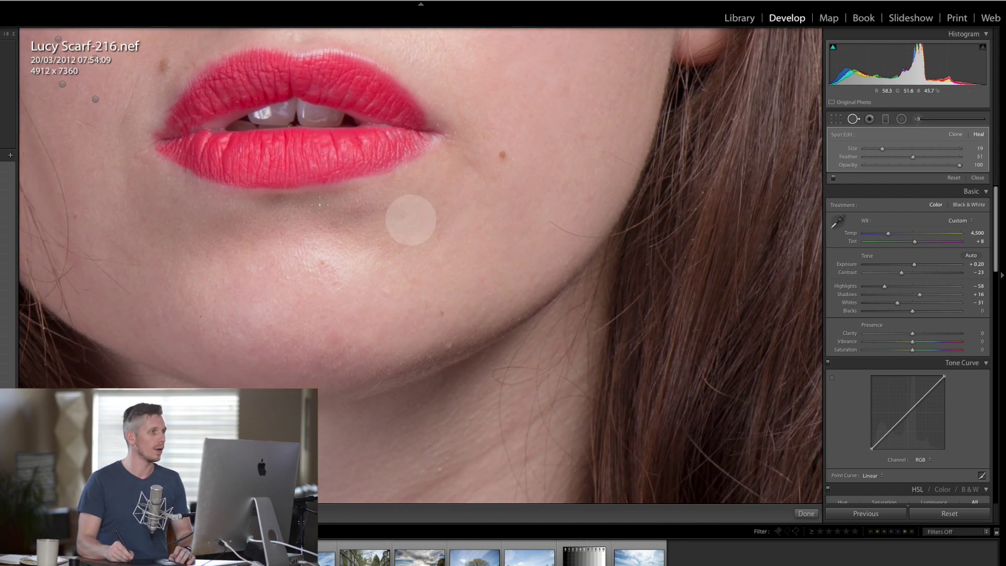
pyautogui.click(321, 261)
pyautogui.click(321, 262)
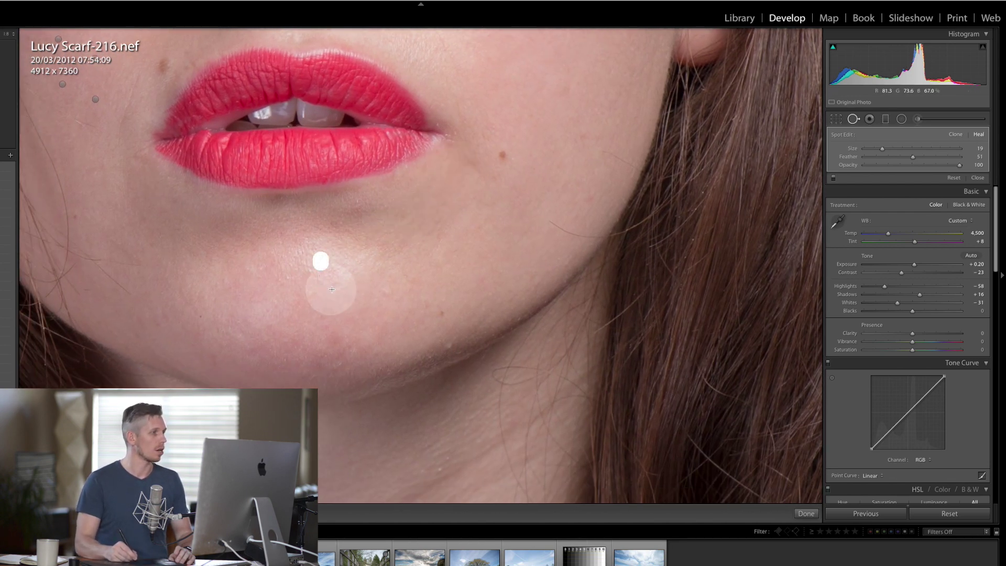
pyautogui.click(338, 281)
pyautogui.moveTo(335, 332); pyautogui.dragTo(335, 334)
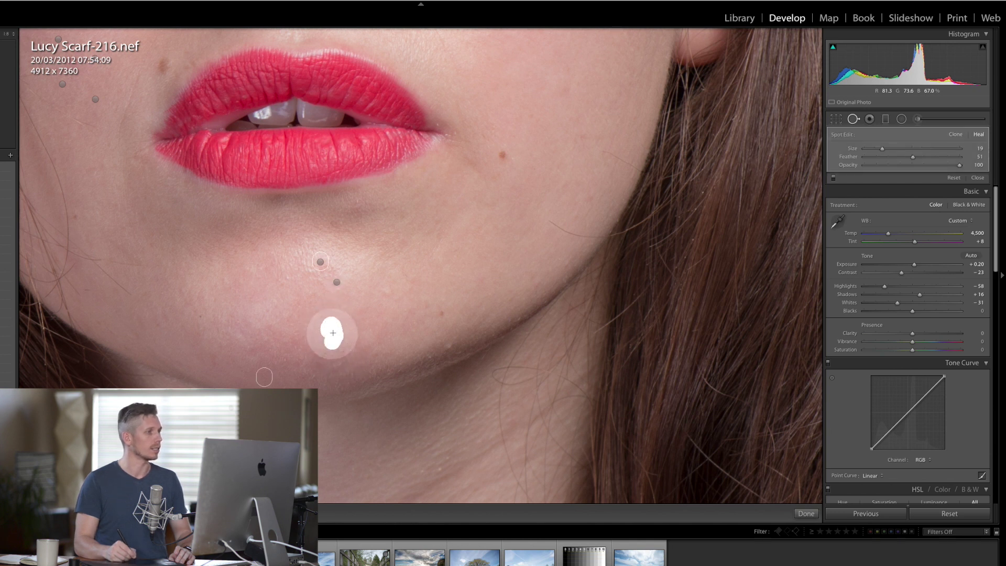
pyautogui.click(447, 345)
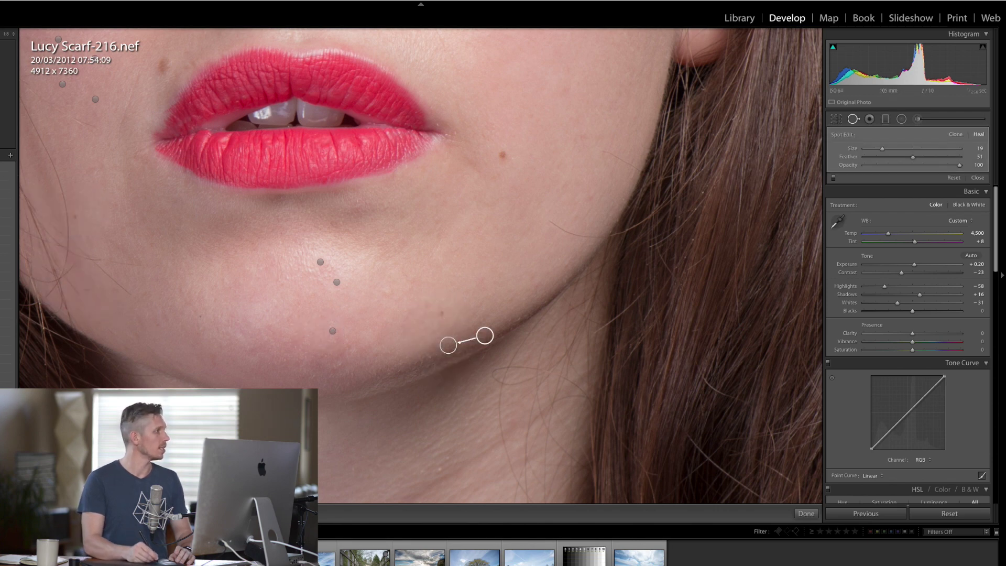
# - Heal the mole in the middle of the neck, the red spot near its base and the marks higher up the throat
pyautogui.moveTo(5, 93); pyautogui.dragTo(1, 111)
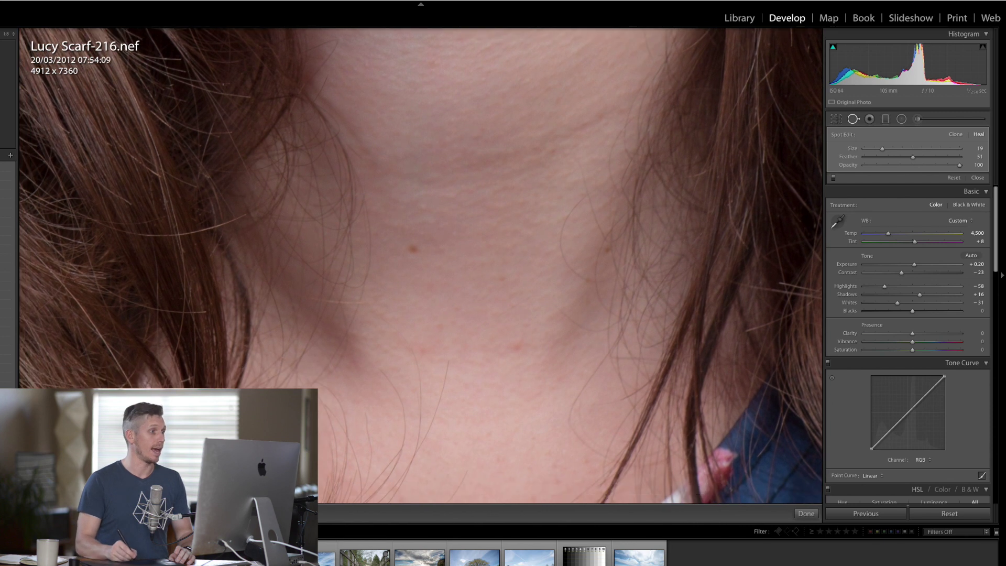
pyautogui.click(411, 251)
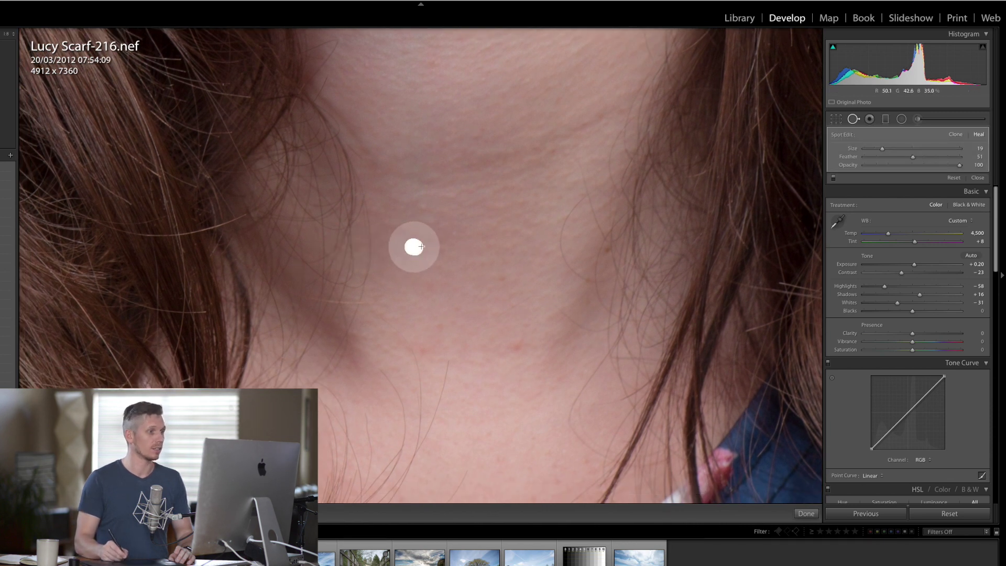
pyautogui.click(517, 344)
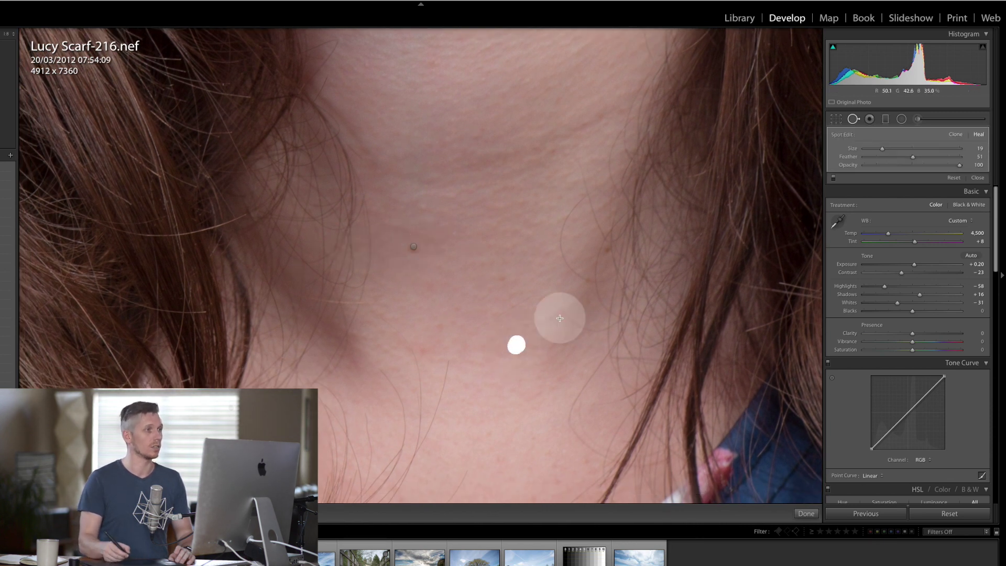
pyautogui.click(478, 134)
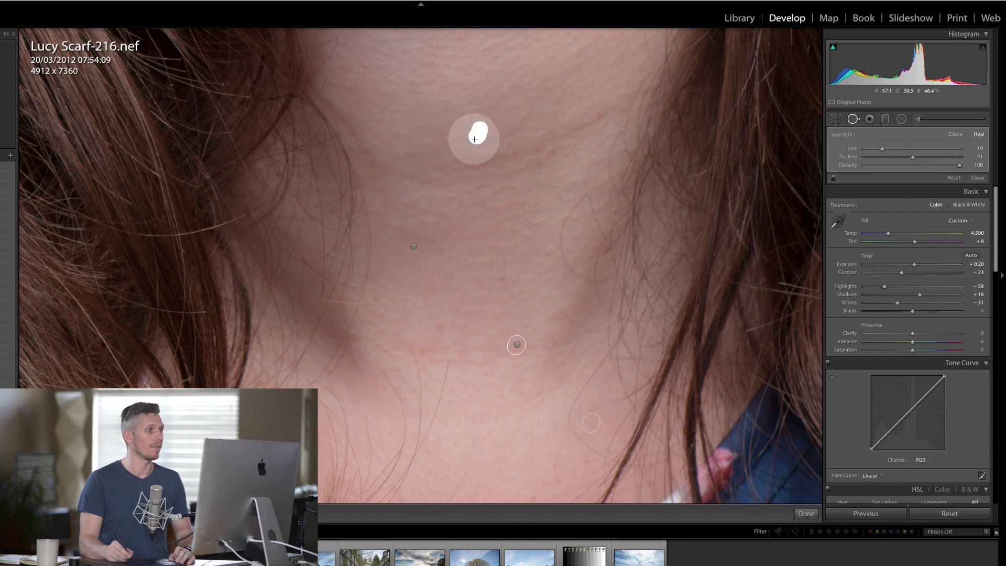
pyautogui.moveTo(536, 147); pyautogui.dragTo(550, 150)
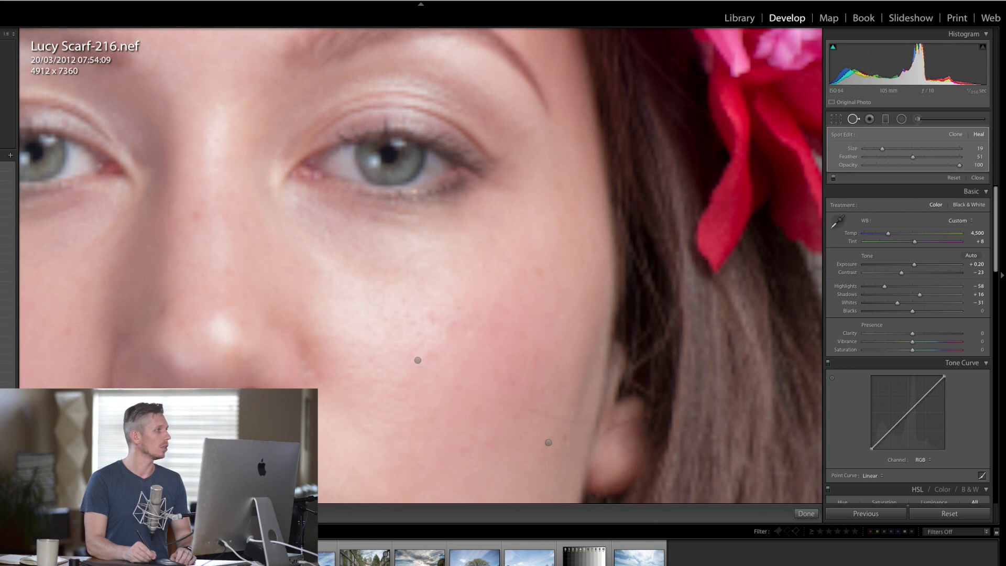
# - Heal the spot directly under the eye on the photo's right
pyautogui.click(373, 219)
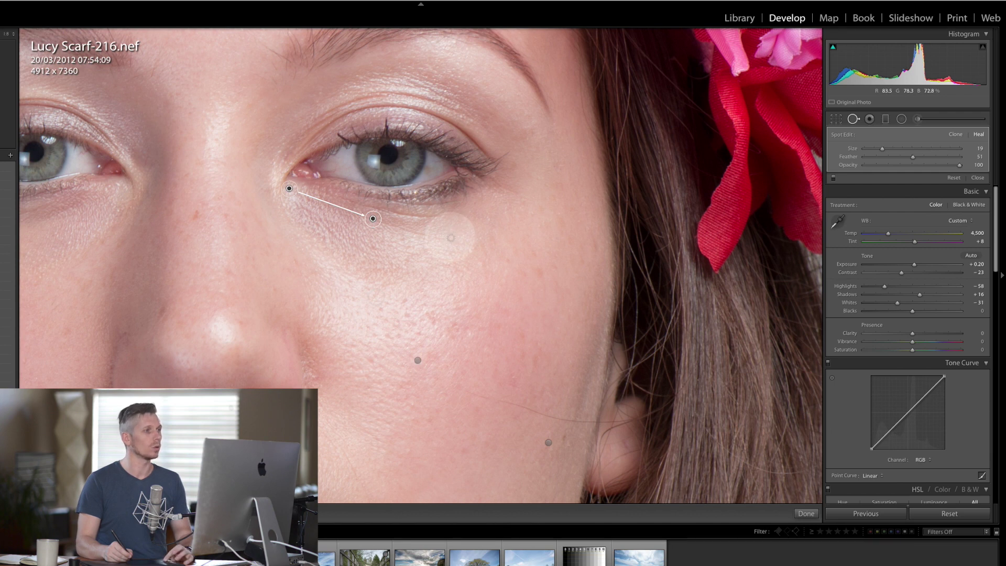
# - Heal the stray hair across the cheek at the photo's right and the strands below the outer eye corner at the photo's left
pyautogui.click(585, 420)
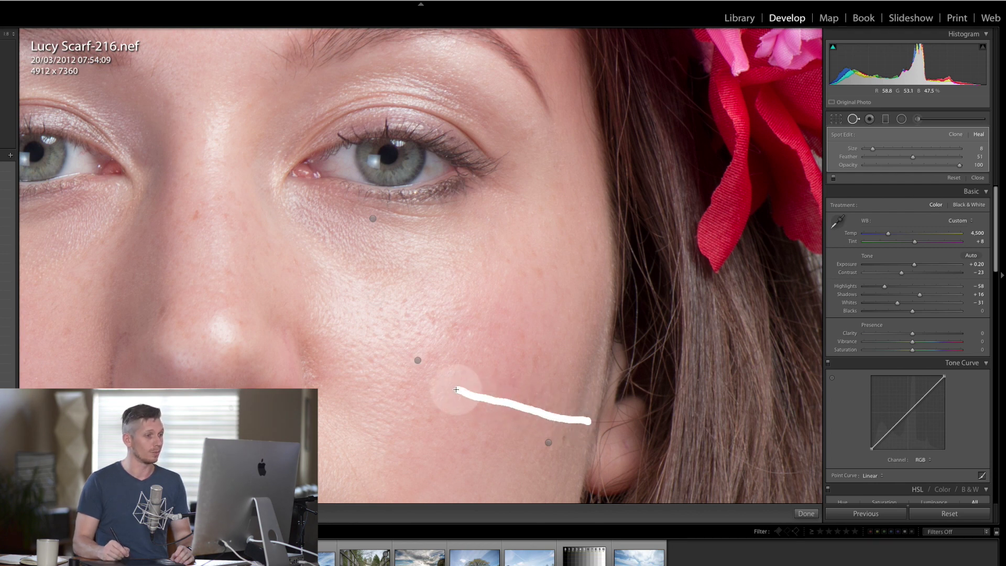
pyautogui.moveTo(456, 390); pyautogui.dragTo(456, 390)
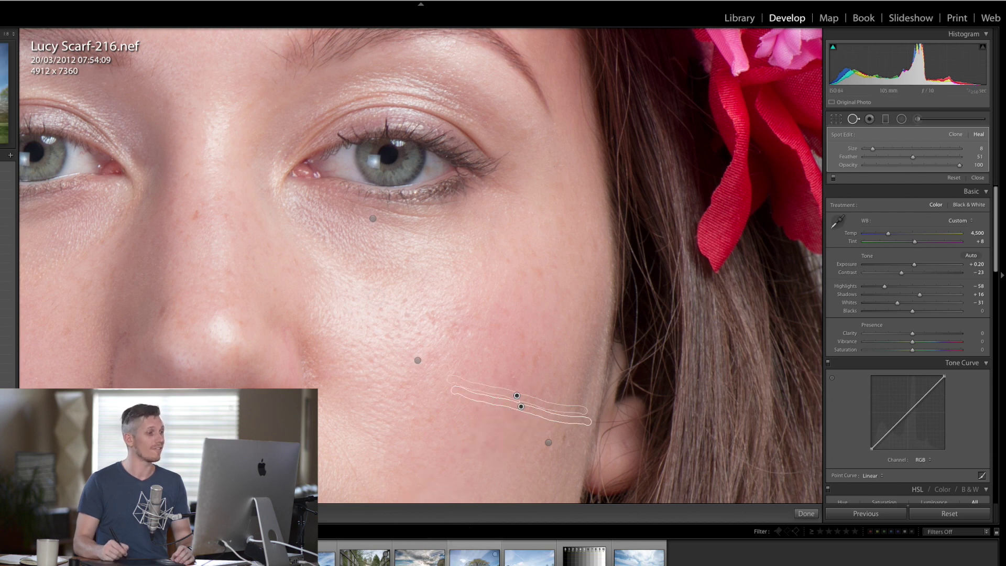
pyautogui.moveTo(272, 304); pyautogui.dragTo(731, 249)
pyautogui.hscroll(-1, 263, 158)
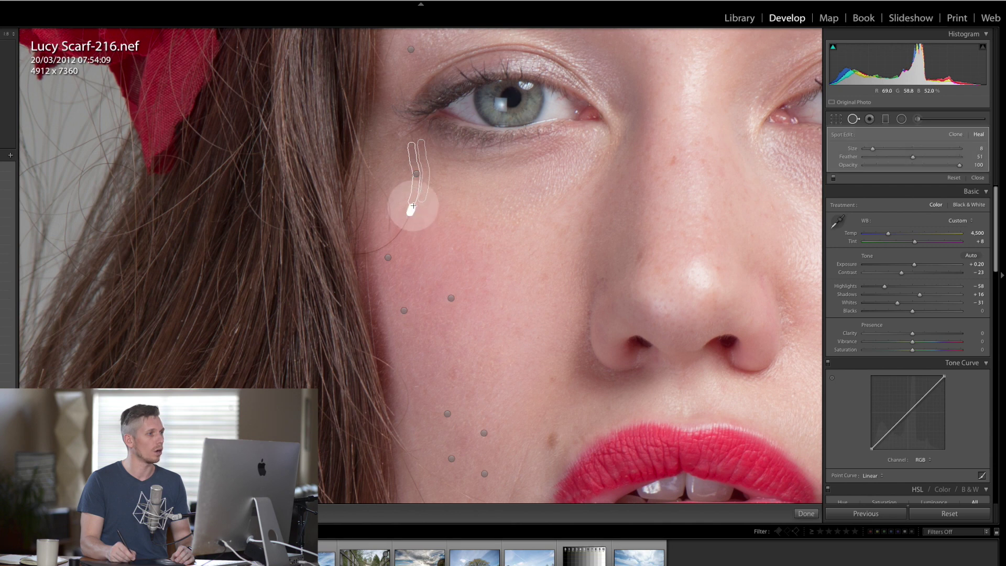
pyautogui.moveTo(410, 213); pyautogui.dragTo(368, 252)
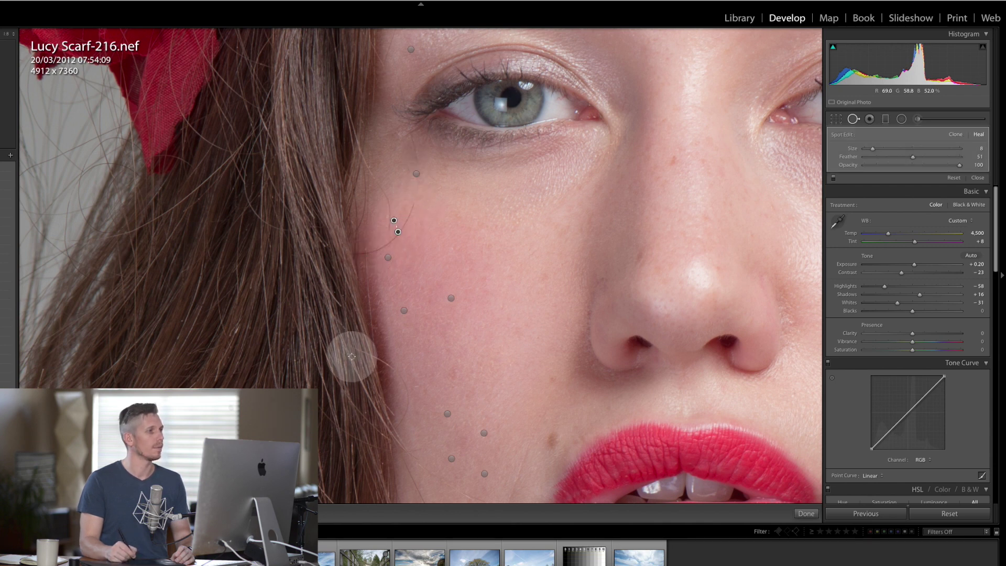
pyautogui.moveTo(410, 136); pyautogui.dragTo(415, 168)
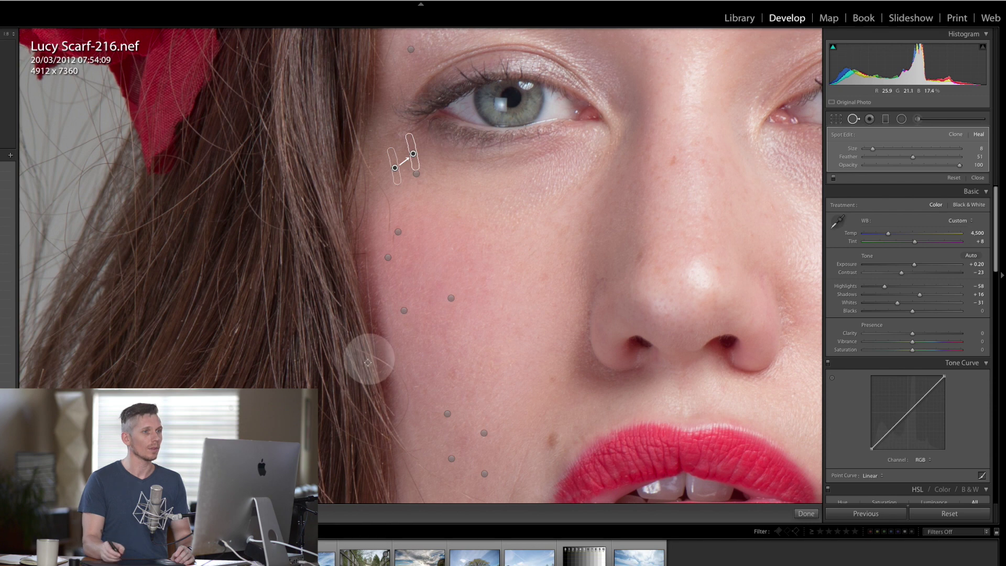
# - Heal the remaining trace of the stray hair on the cheek at the photo's left and close the Spot Removal tool
pyautogui.click(853, 119)
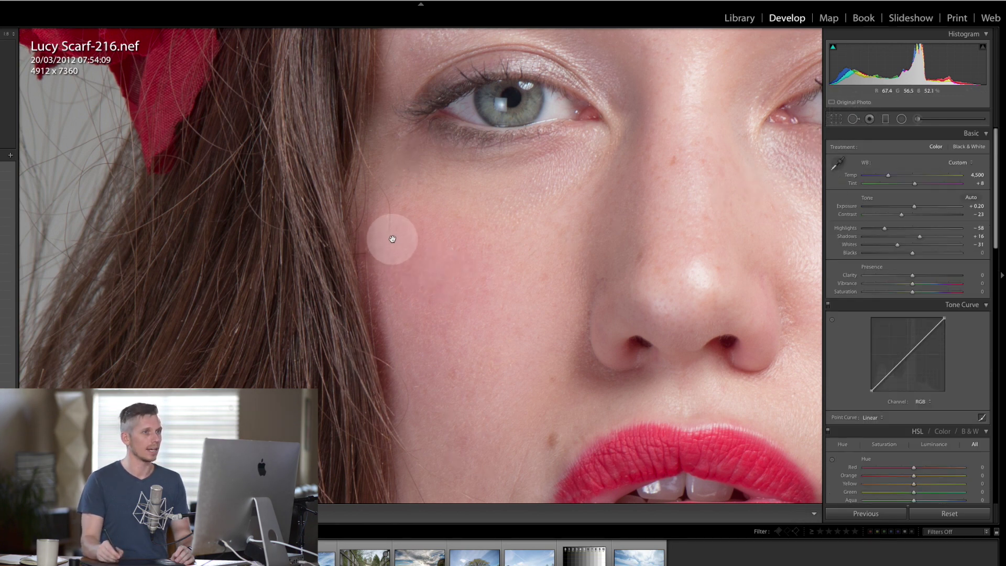
pyautogui.click(854, 119)
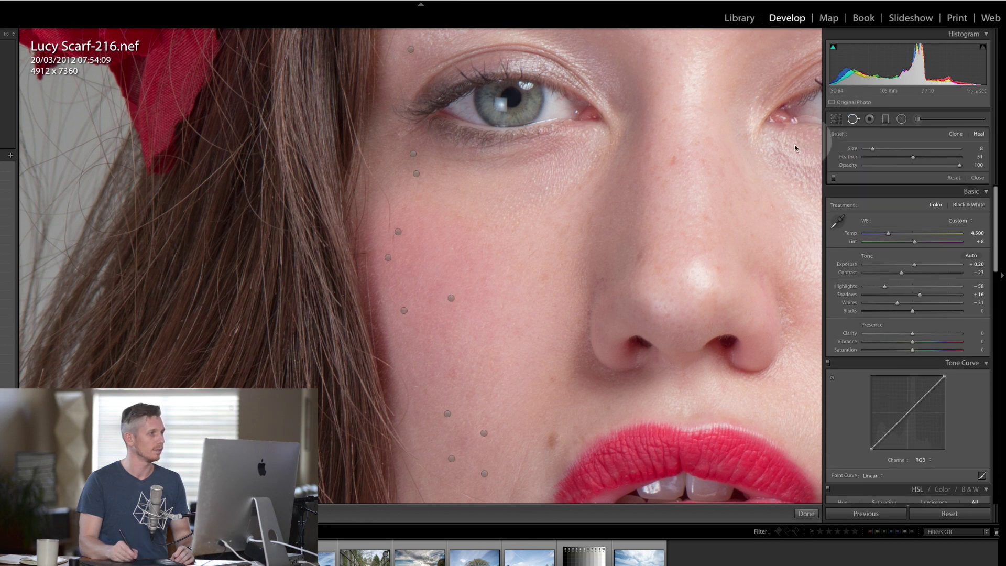
pyautogui.moveTo(399, 242); pyautogui.dragTo(394, 239)
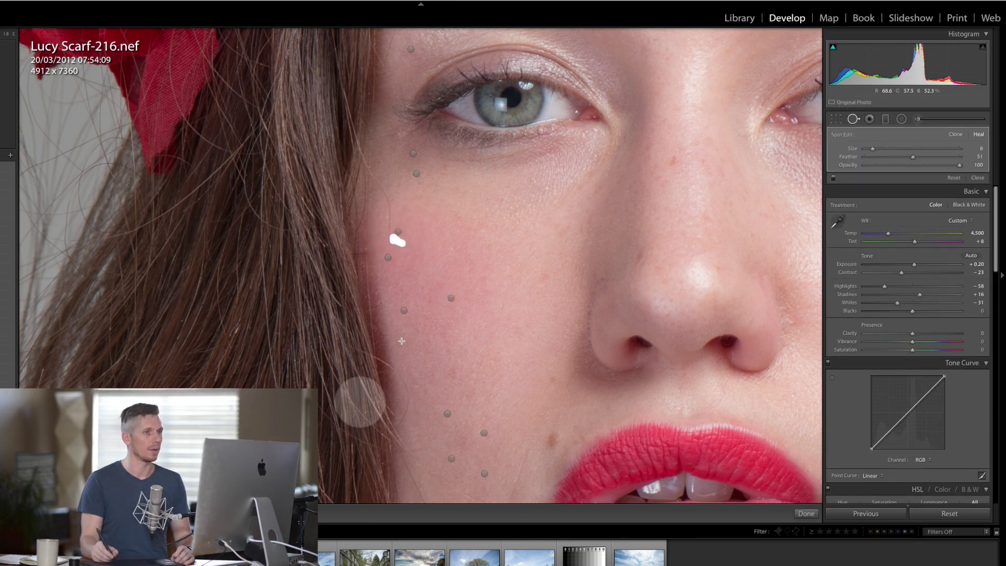
pyautogui.click(853, 119)
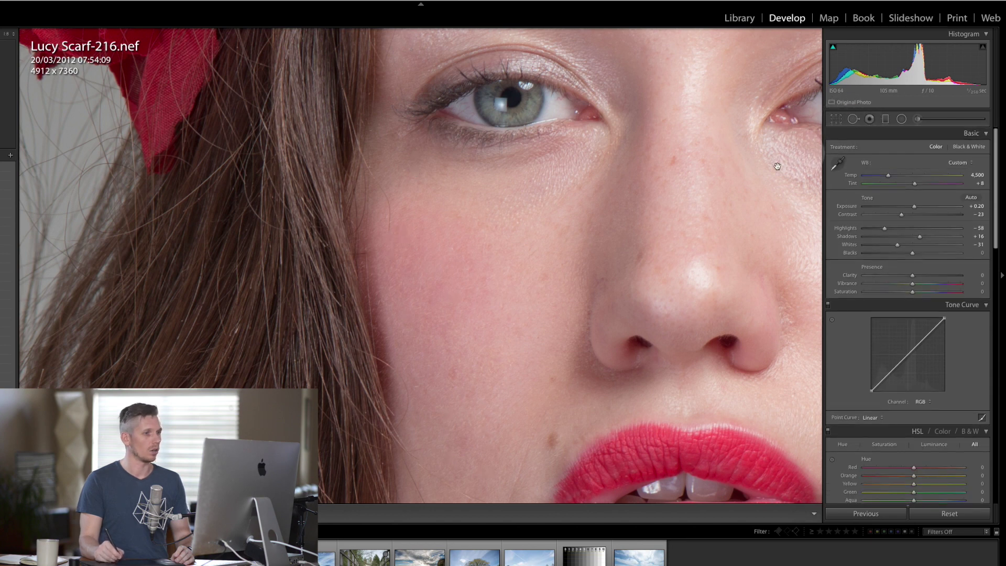
# - Create a virtual copy of the retouched portrait, reset the original's develop settings and return to the copy
pyautogui.moveTo(706, 238); pyautogui.dragTo(472, 74)
pyautogui.moveTo(514, 214); pyautogui.dragTo(478, 146)
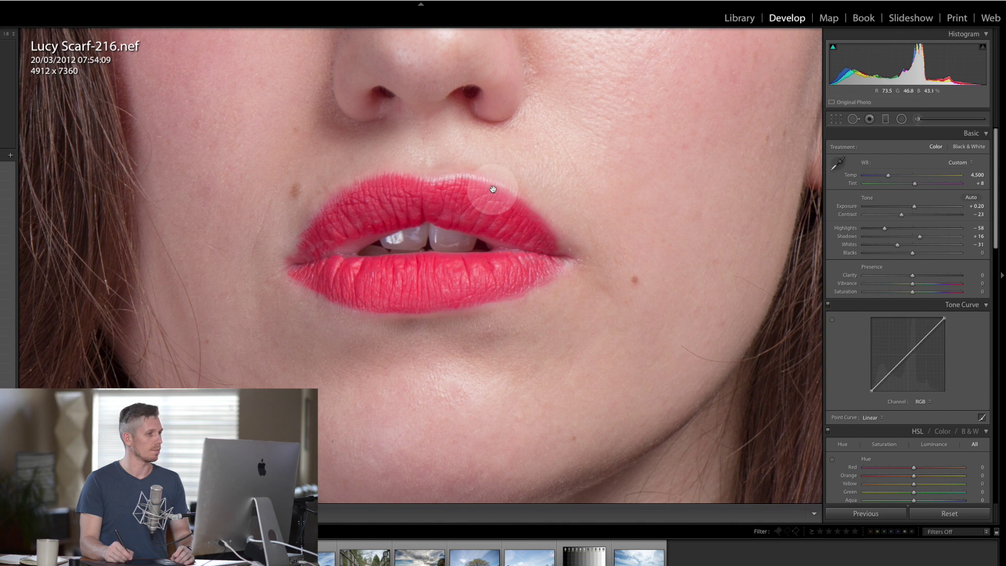
pyautogui.click(497, 192)
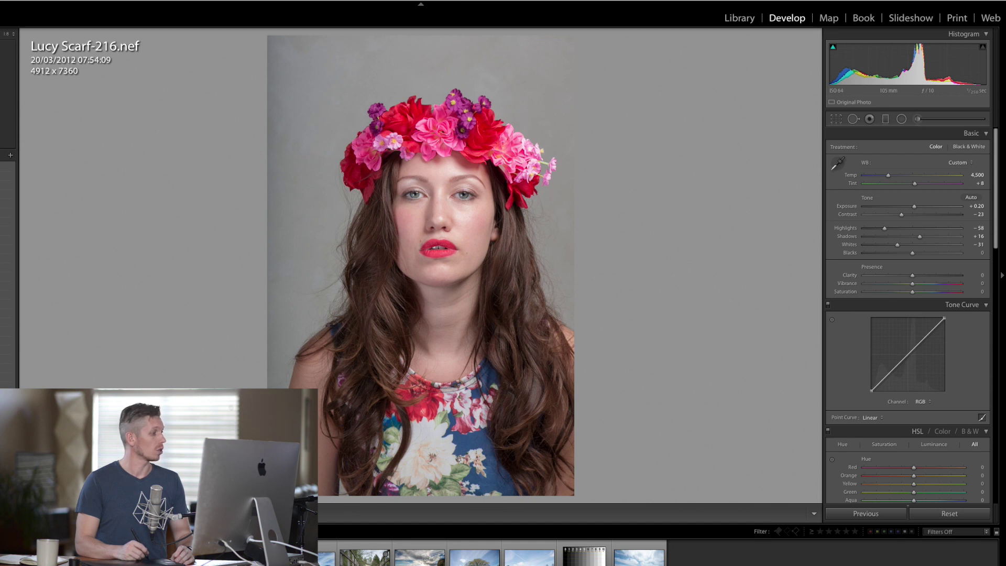
pyautogui.press('super+apostrophe')
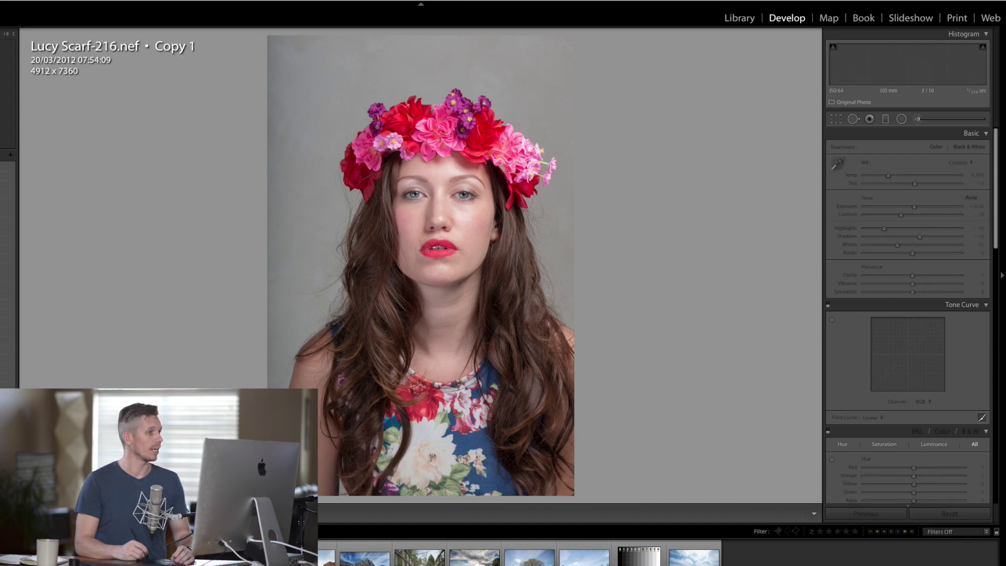
pyautogui.press('Left')
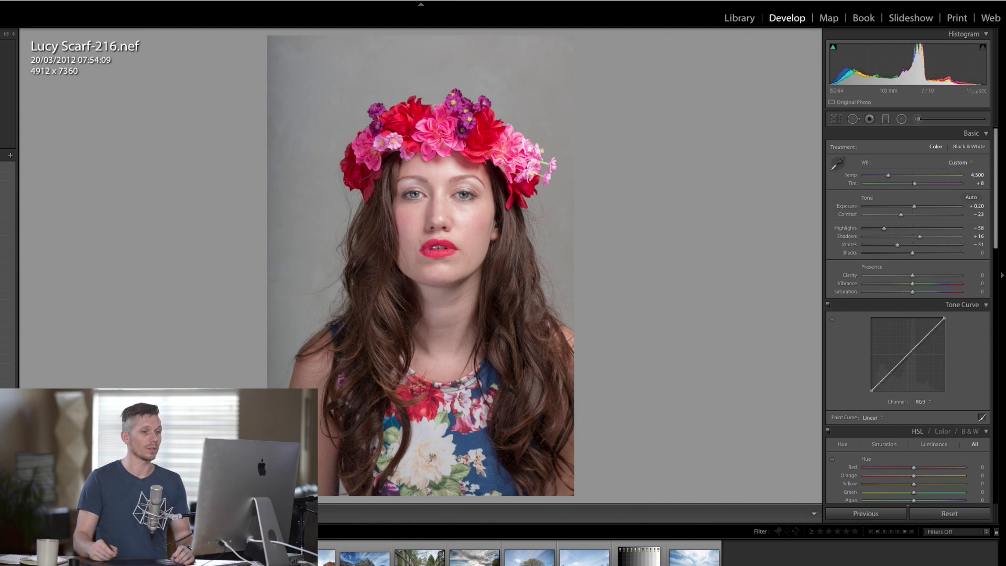
pyautogui.click(966, 513)
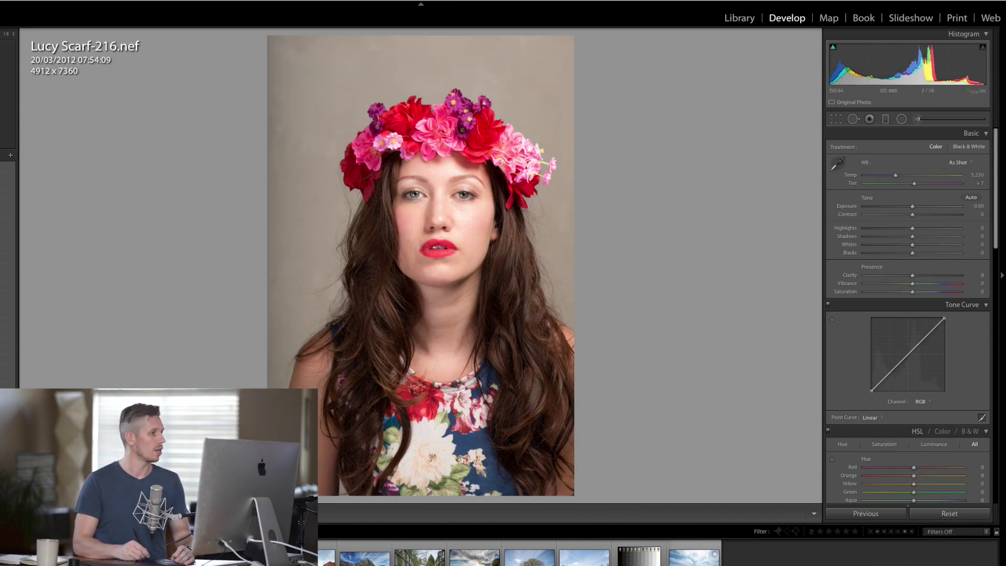
pyautogui.press('Right')
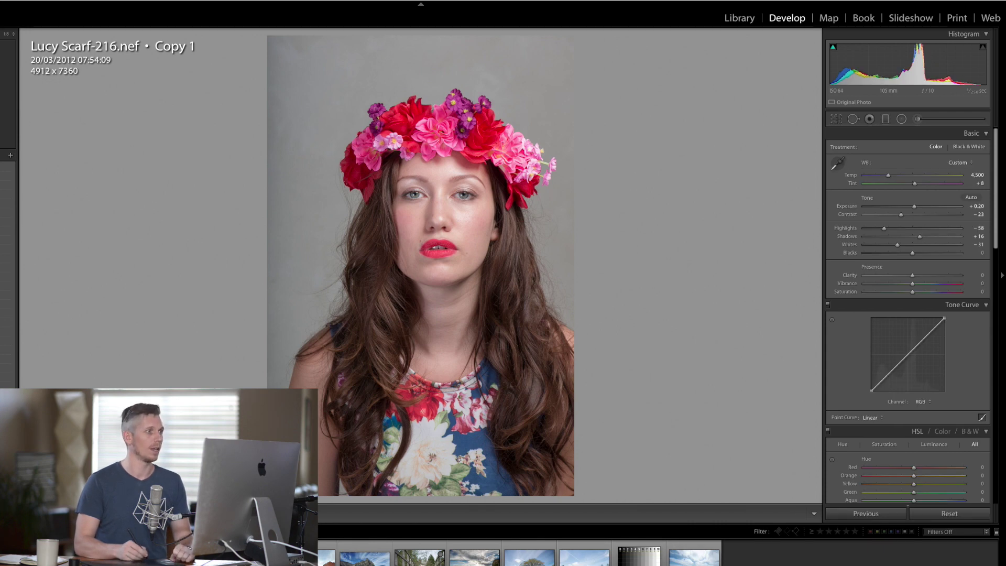
# - Paint the outer rims of both irises and the pupils with an Adjustment Brush at Exposure −4.00 and size 2.0
pyautogui.click(408, 197)
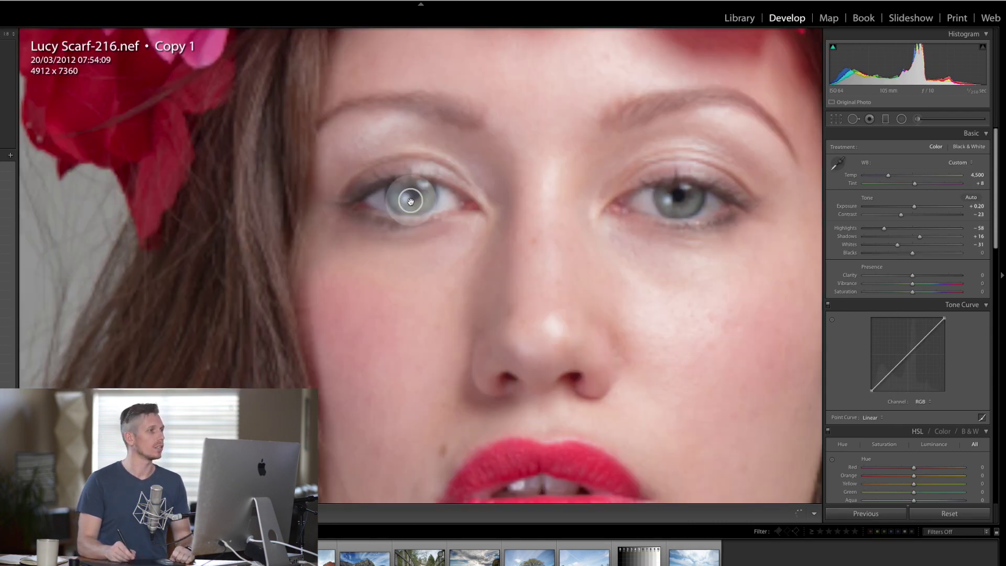
pyautogui.moveTo(413, 269); pyautogui.dragTo(399, 285)
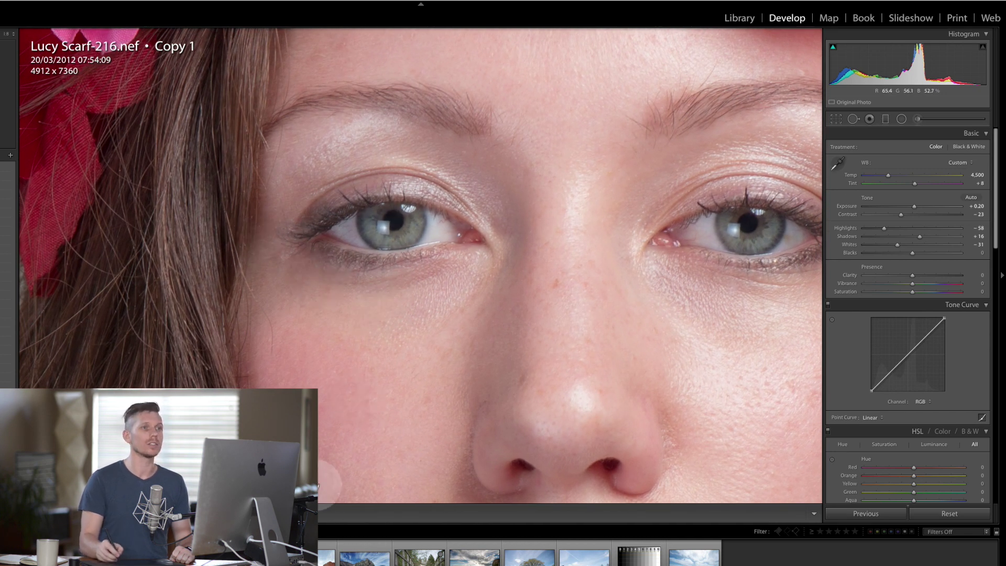
pyautogui.click(918, 120)
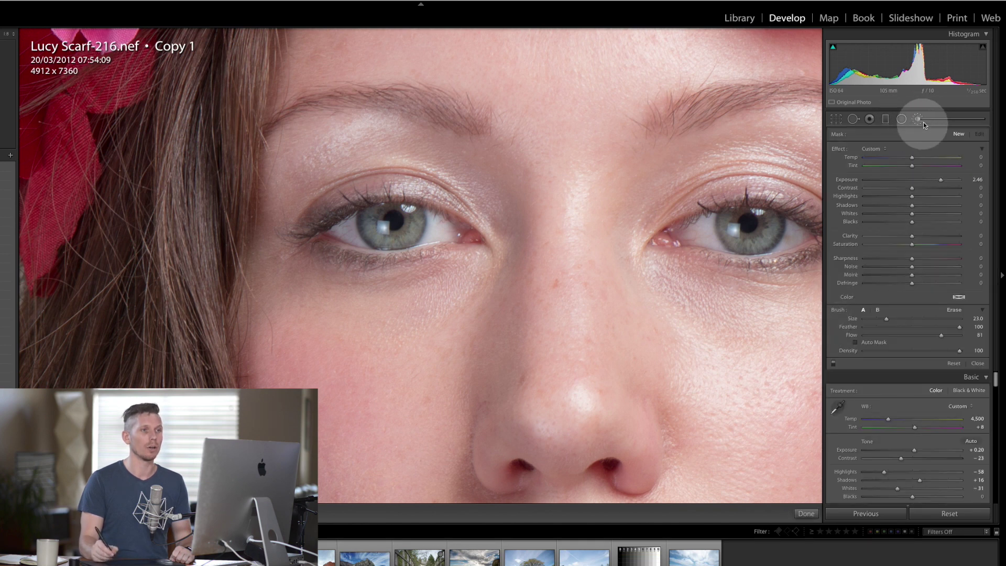
pyautogui.doubleClick(912, 180)
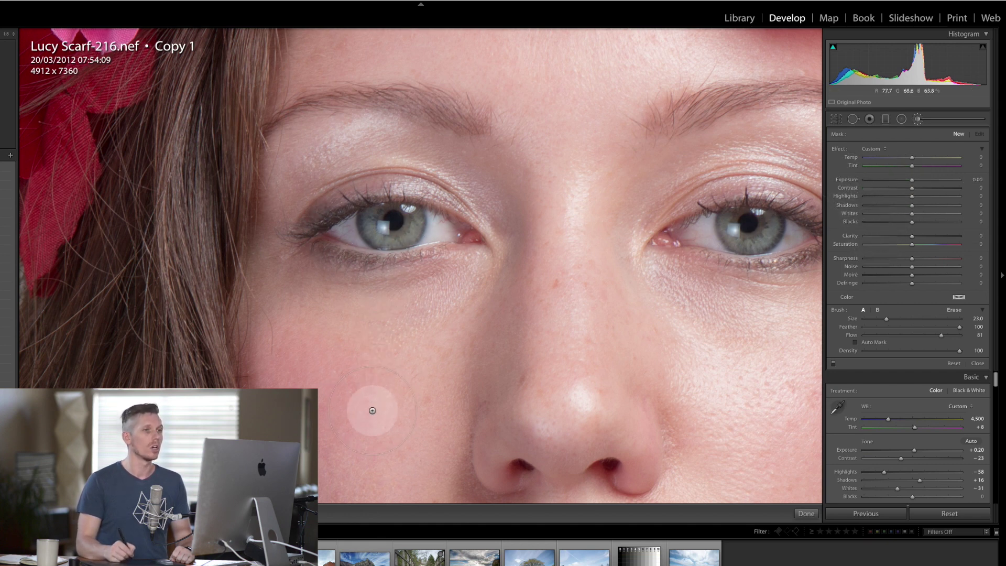
pyautogui.moveTo(912, 182); pyautogui.dragTo(863, 185)
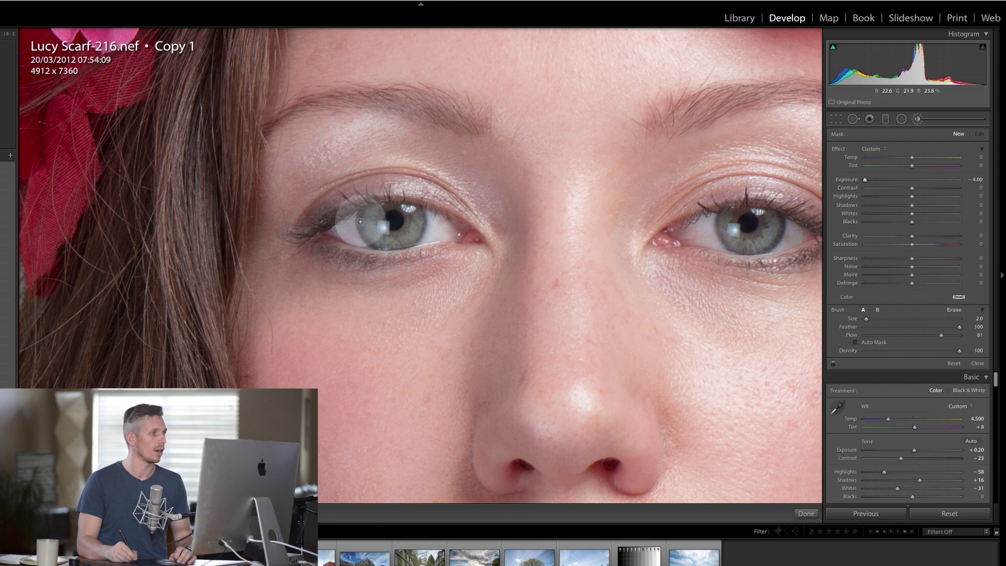
pyautogui.moveTo(363, 213); pyautogui.dragTo(420, 210)
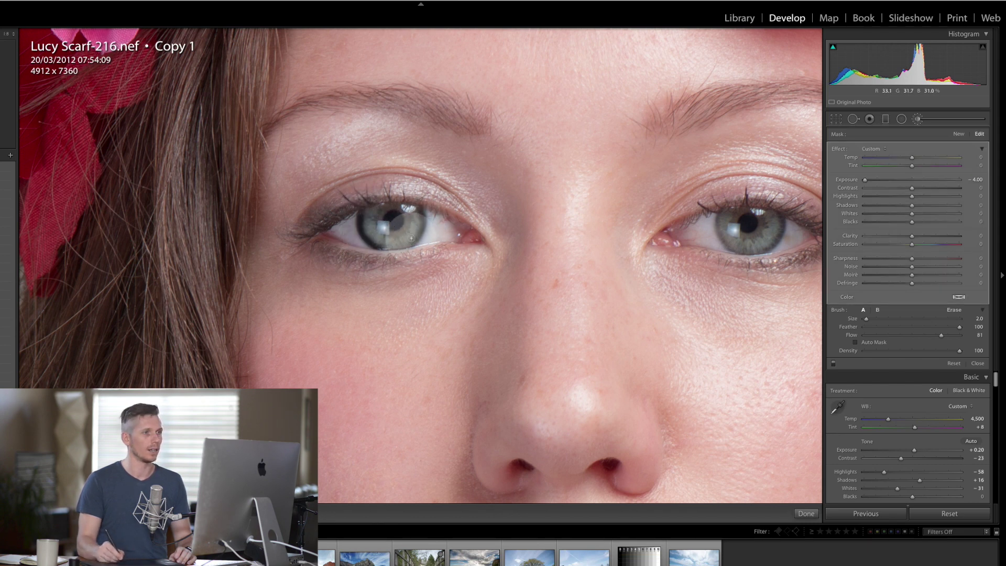
pyautogui.moveTo(720, 215)
pyautogui.mouseDown()
pyautogui.moveTo(718, 238)
pyautogui.moveTo(733, 250)
pyautogui.moveTo(764, 255)
pyautogui.moveTo(779, 242)
pyautogui.moveTo(781, 214)
pyautogui.moveTo(762, 207)
pyautogui.moveTo(747, 221)
pyautogui.mouseUp()
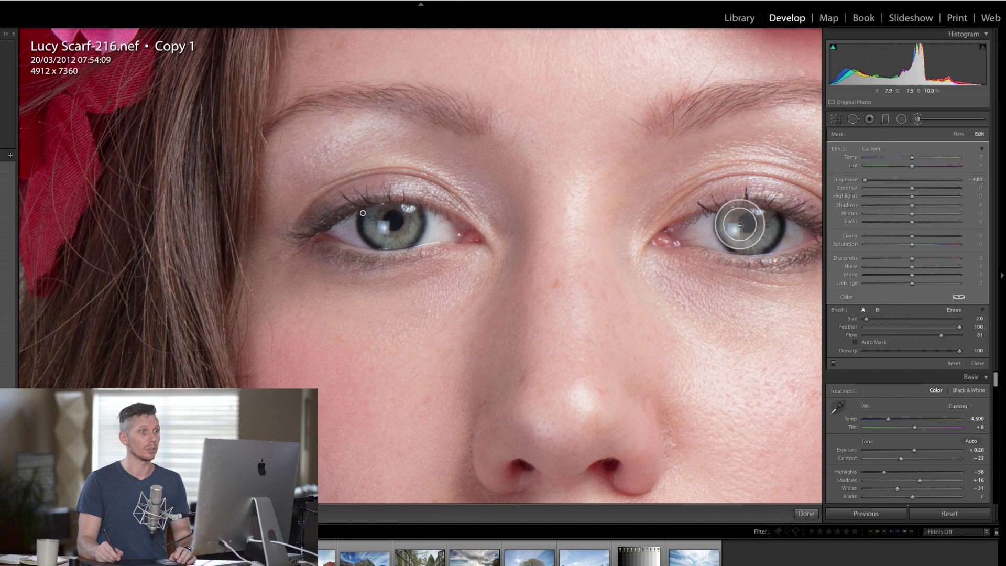
pyautogui.moveTo(363, 213)
pyautogui.mouseDown()
pyautogui.moveTo(388, 227)
pyautogui.moveTo(400, 219)
pyautogui.moveTo(391, 221)
pyautogui.mouseUp()
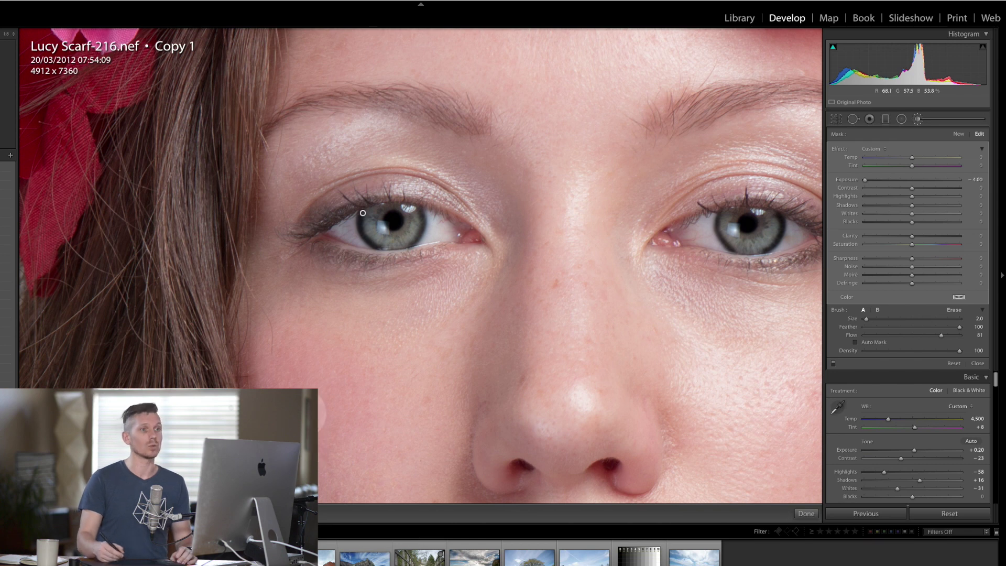
# - Set the eye-darkening mask to Exposure −0.26, Highlights −72, Shadows −53 and Whites −82
pyautogui.click(912, 179)
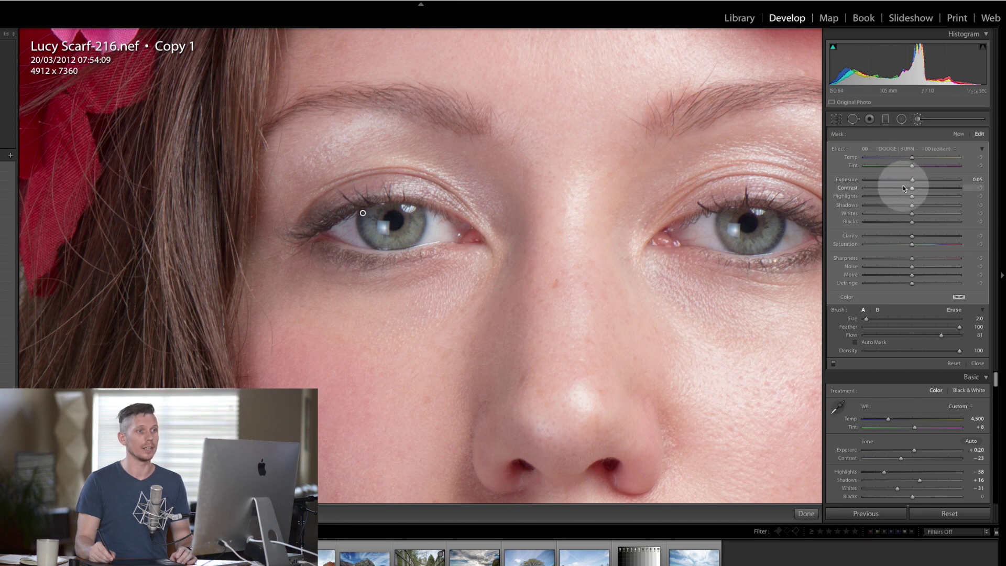
pyautogui.moveTo(912, 207); pyautogui.dragTo(879, 199)
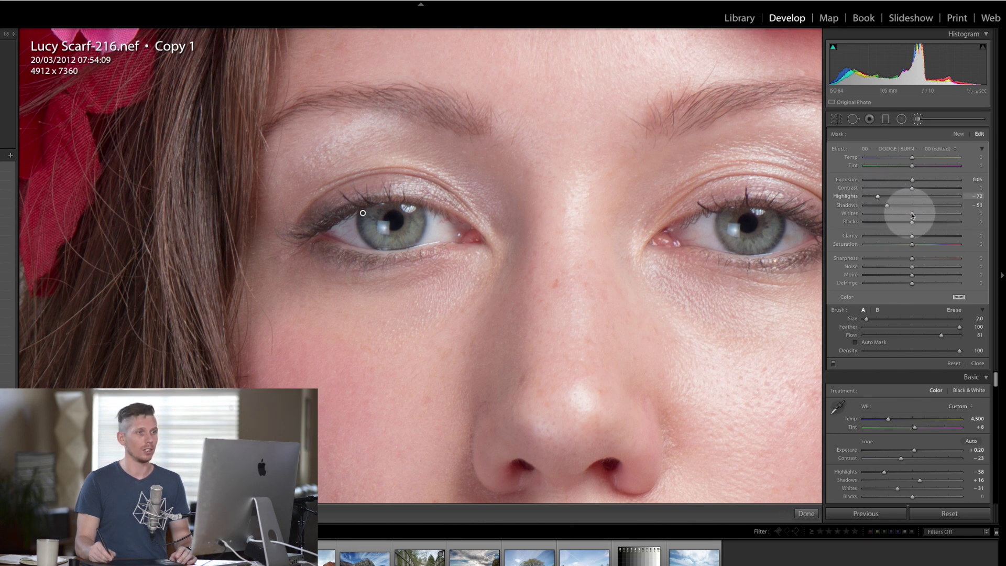
pyautogui.moveTo(909, 216); pyautogui.dragTo(843, 216)
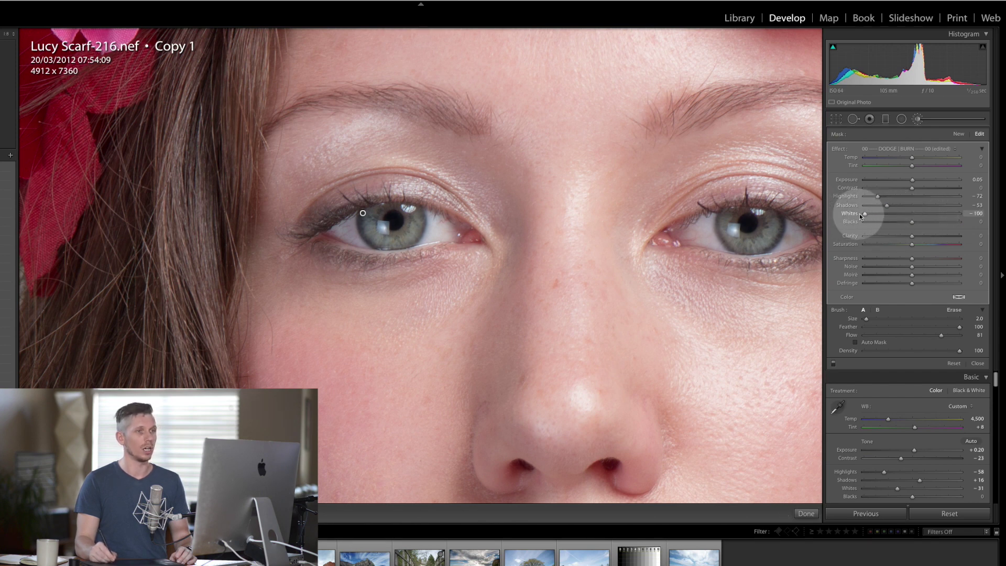
pyautogui.moveTo(865, 214); pyautogui.dragTo(872, 216)
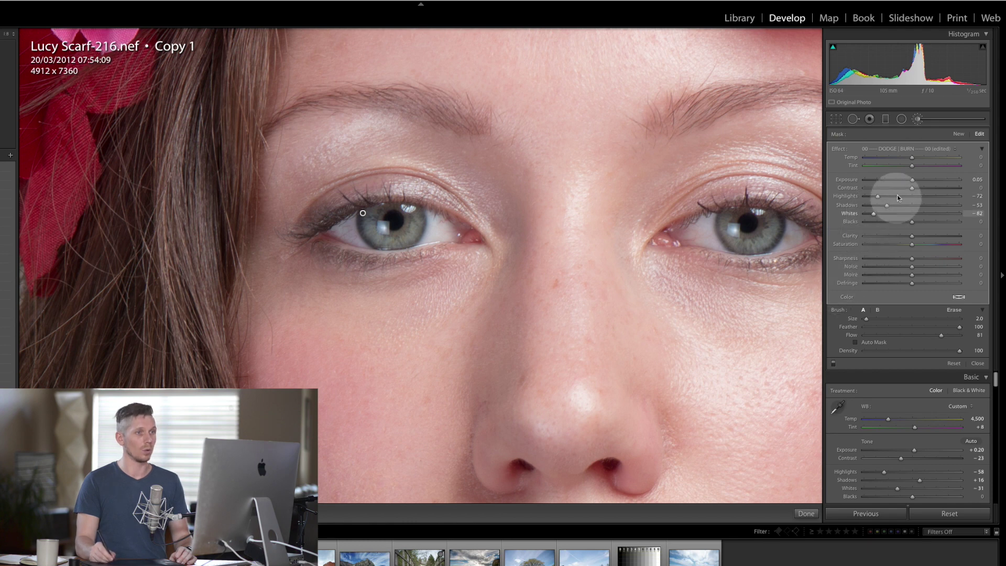
pyautogui.moveTo(912, 180); pyautogui.dragTo(911, 182)
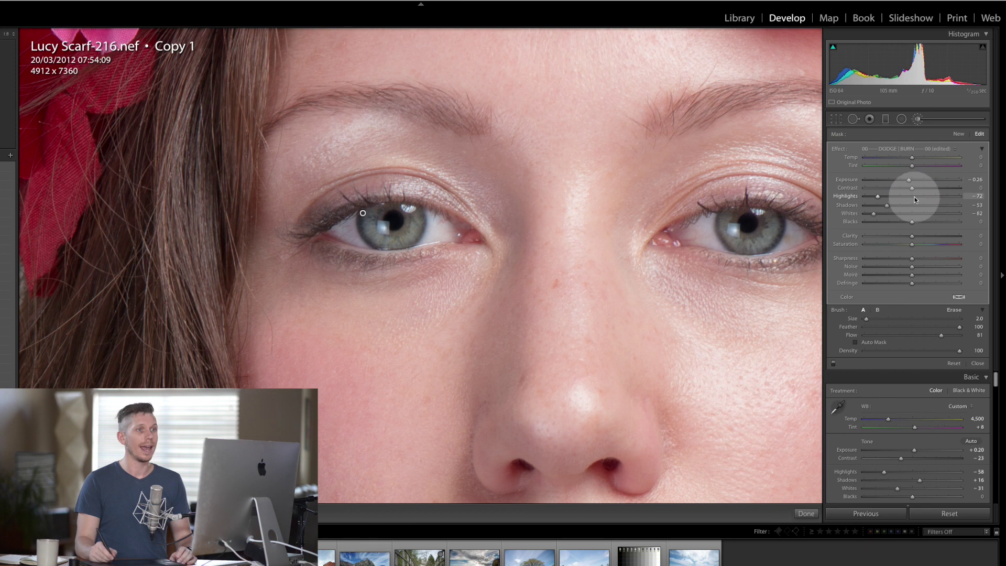
# - Start a new Adjustment Brush mask with Exposure reset to 0.00, Highlights 14 and Shadows 22
pyautogui.click(958, 135)
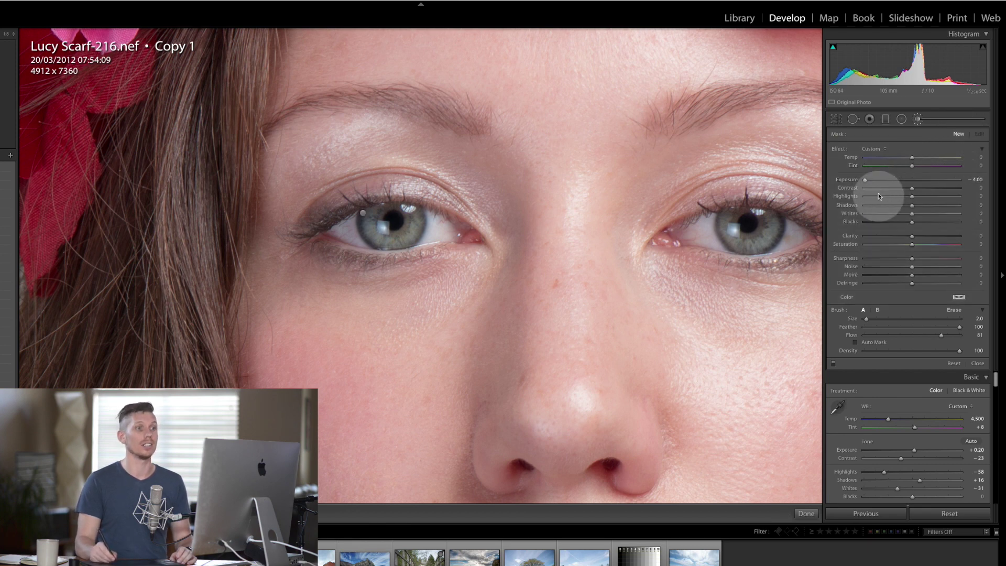
pyautogui.moveTo(866, 180); pyautogui.dragTo(912, 179)
pyautogui.doubleClick(848, 180)
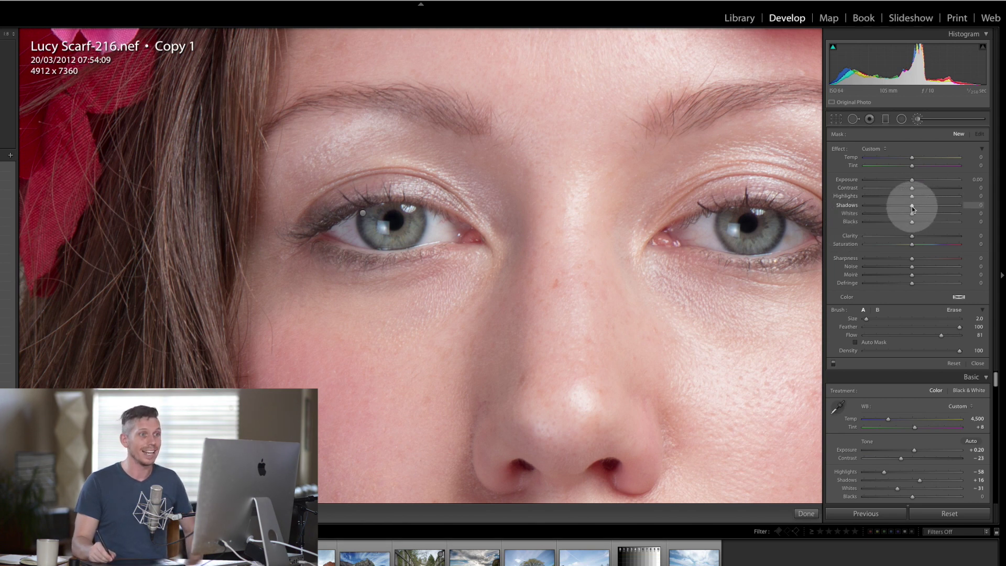
pyautogui.moveTo(924, 206); pyautogui.dragTo(918, 196)
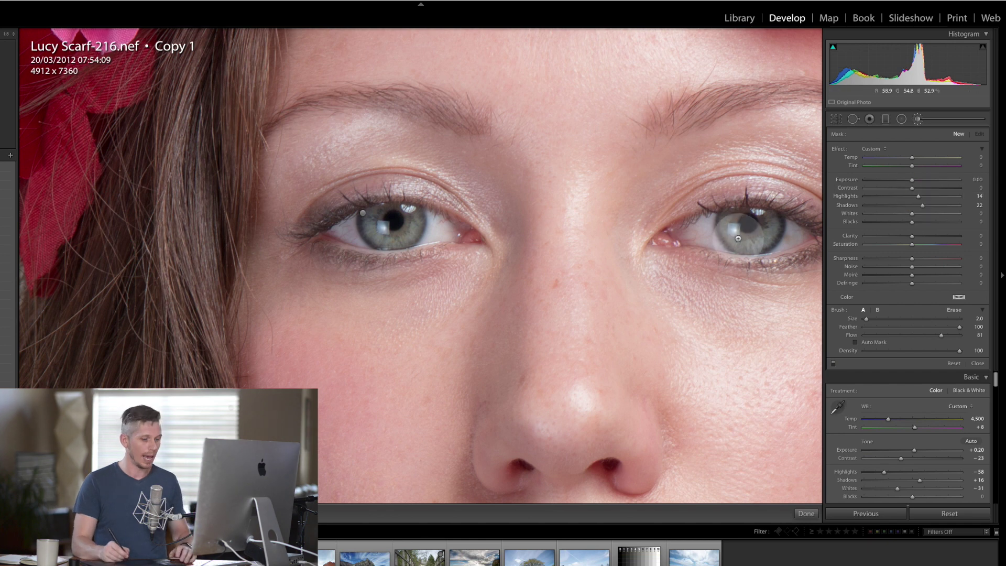
# - Paint the brightening mask over both irises with a small brush and raise it to Highlights 58 and Shadows 64
pyautogui.press('[')
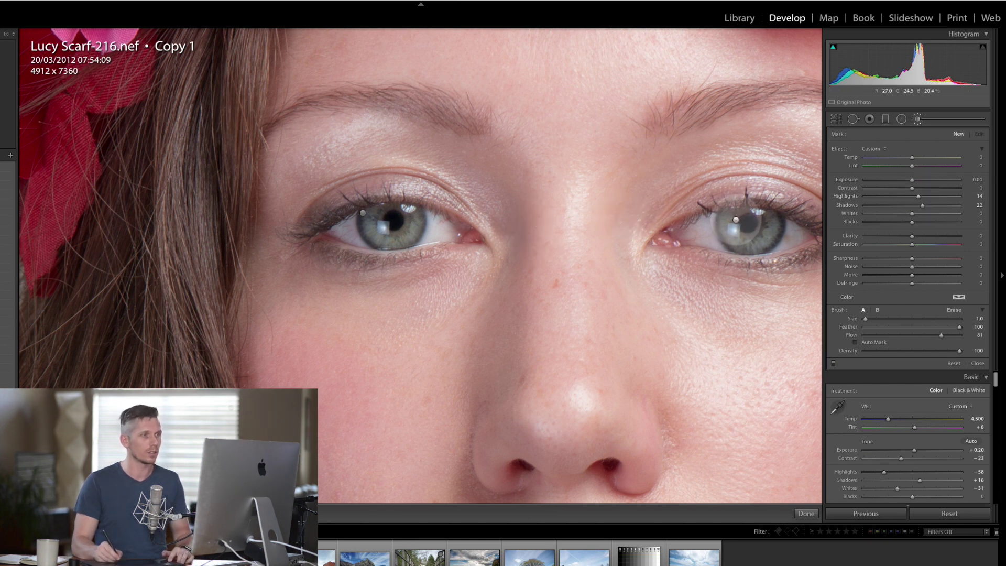
pyautogui.moveTo(736, 216)
pyautogui.mouseDown()
pyautogui.moveTo(750, 244)
pyautogui.moveTo(766, 237)
pyautogui.moveTo(771, 216)
pyautogui.moveTo(757, 247)
pyautogui.moveTo(746, 246)
pyautogui.moveTo(740, 218)
pyautogui.moveTo(781, 252)
pyautogui.mouseUp()
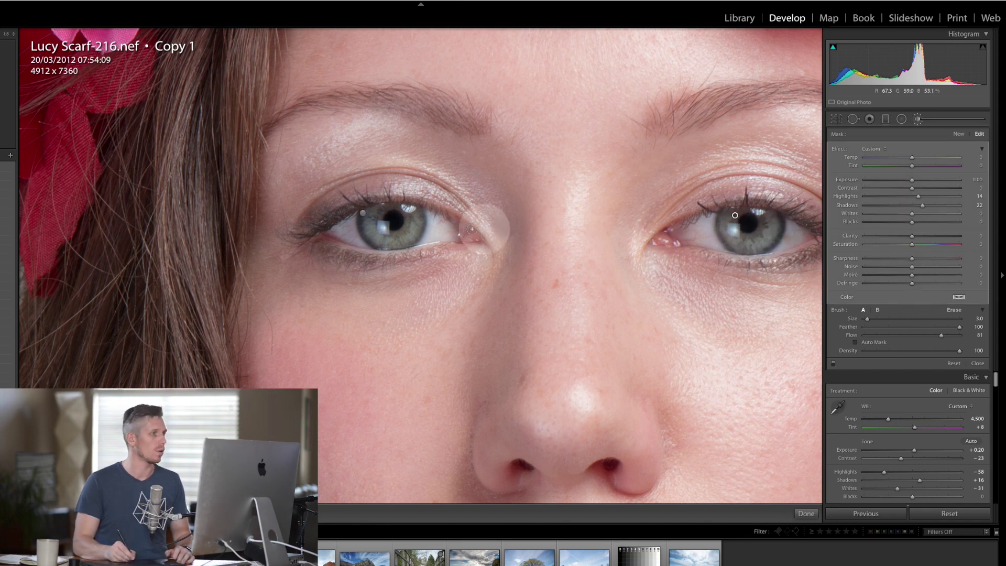
pyautogui.moveTo(411, 215)
pyautogui.mouseDown()
pyautogui.moveTo(378, 234)
pyautogui.moveTo(374, 214)
pyautogui.moveTo(370, 227)
pyautogui.moveTo(391, 239)
pyautogui.moveTo(409, 223)
pyautogui.moveTo(397, 241)
pyautogui.moveTo(369, 217)
pyautogui.moveTo(381, 200)
pyautogui.mouseUp()
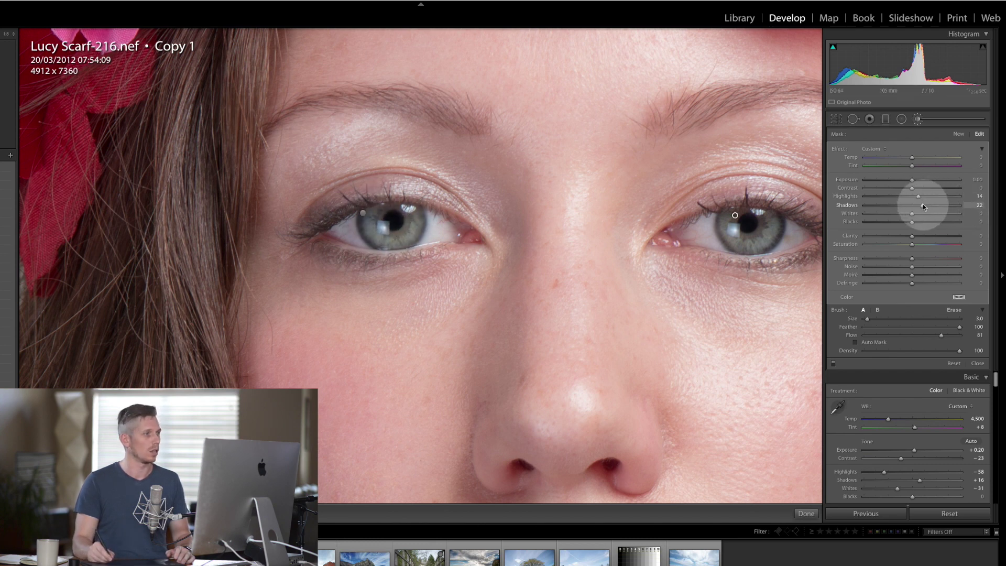
pyautogui.moveTo(951, 209)
pyautogui.mouseDown()
pyautogui.moveTo(907, 206)
pyautogui.moveTo(970, 206)
pyautogui.moveTo(875, 208)
pyautogui.moveTo(955, 214)
pyautogui.moveTo(923, 197)
pyautogui.moveTo(964, 197)
pyautogui.moveTo(891, 197)
pyautogui.moveTo(938, 202)
pyautogui.mouseUp()
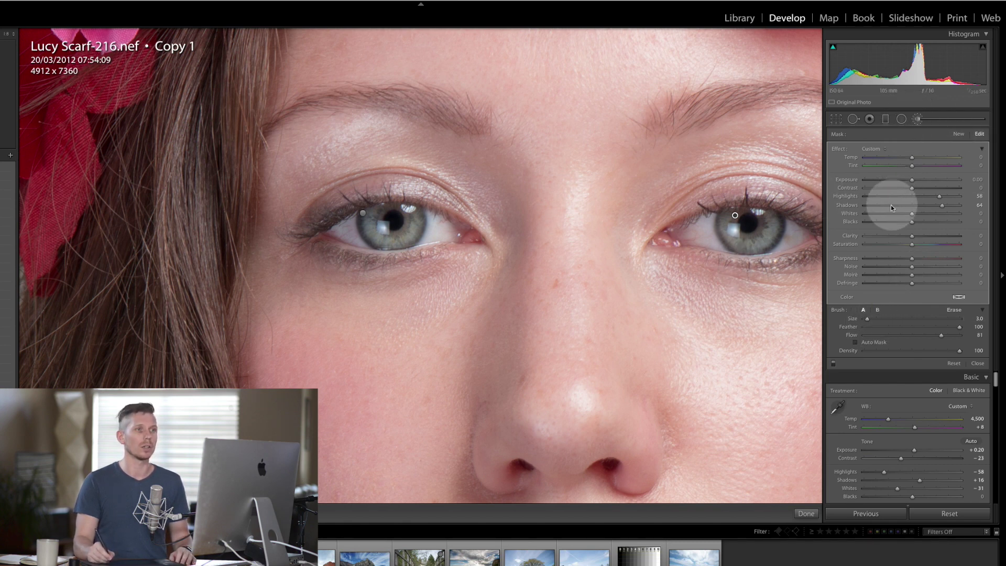
# - Start a new Adjustment Brush mask with Highlights and Shadows reset to 0 and a pale blue colour tint of hue 214
pyautogui.click(958, 135)
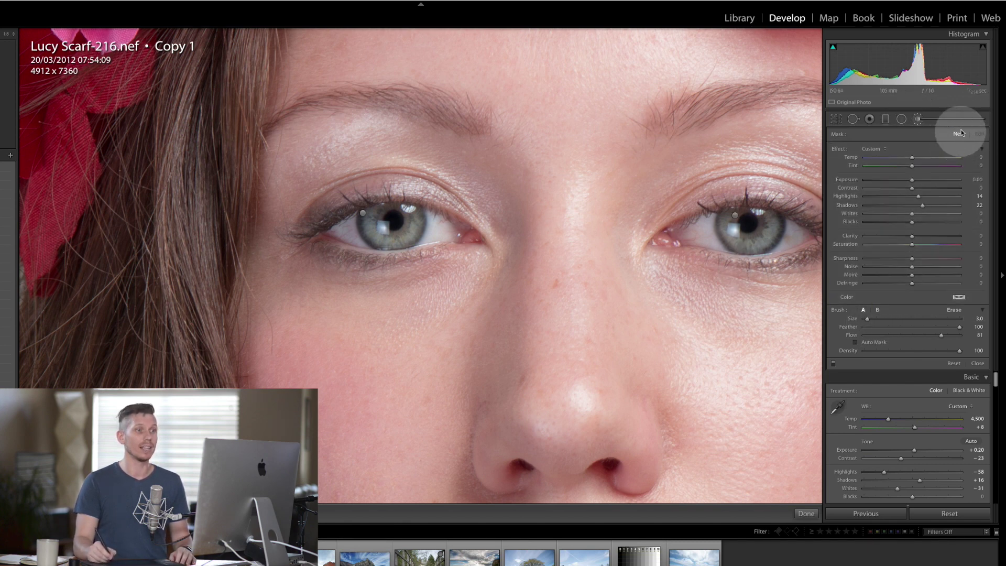
pyautogui.doubleClick(849, 198)
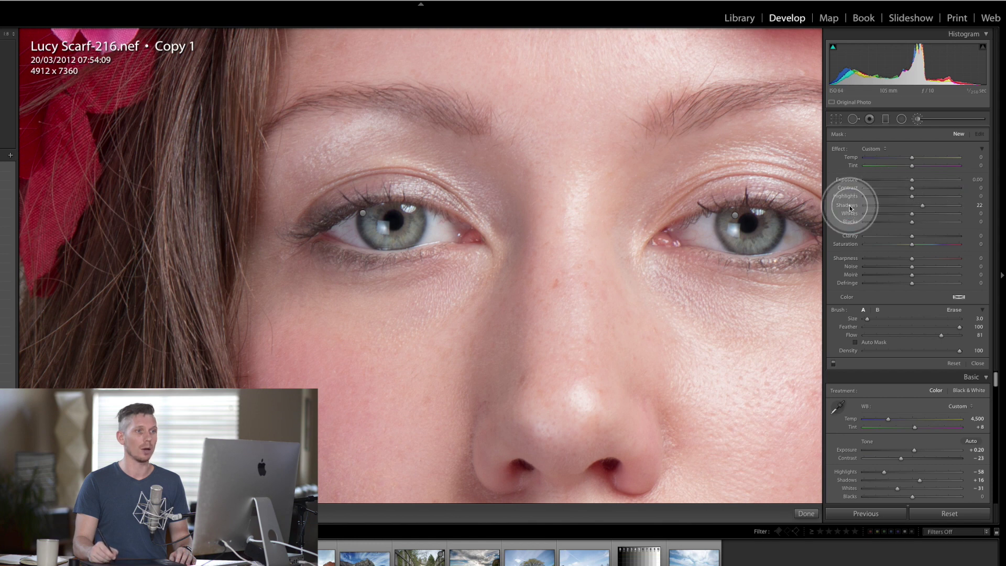
pyautogui.doubleClick(850, 205)
pyautogui.doubleClick(847, 235)
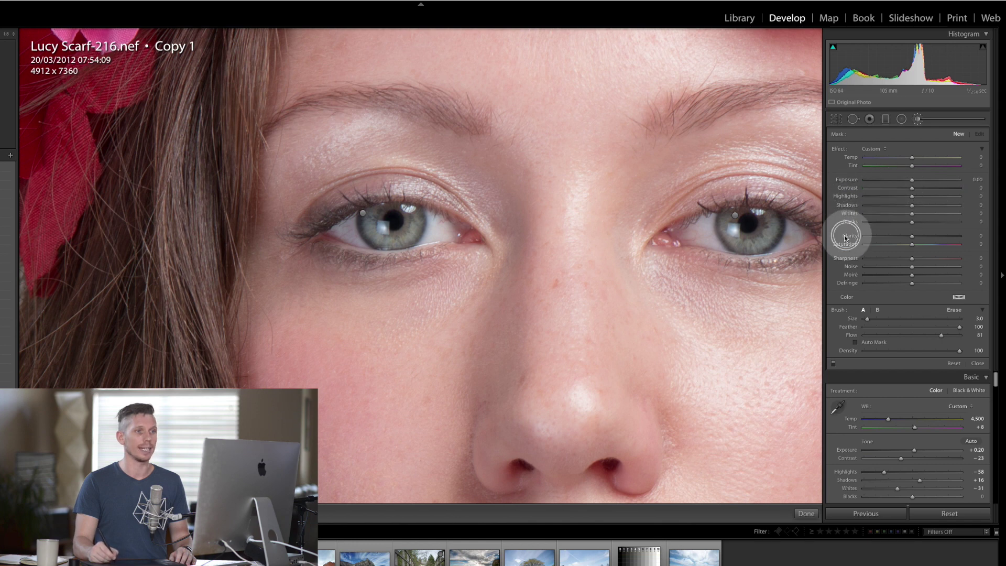
pyautogui.click(959, 297)
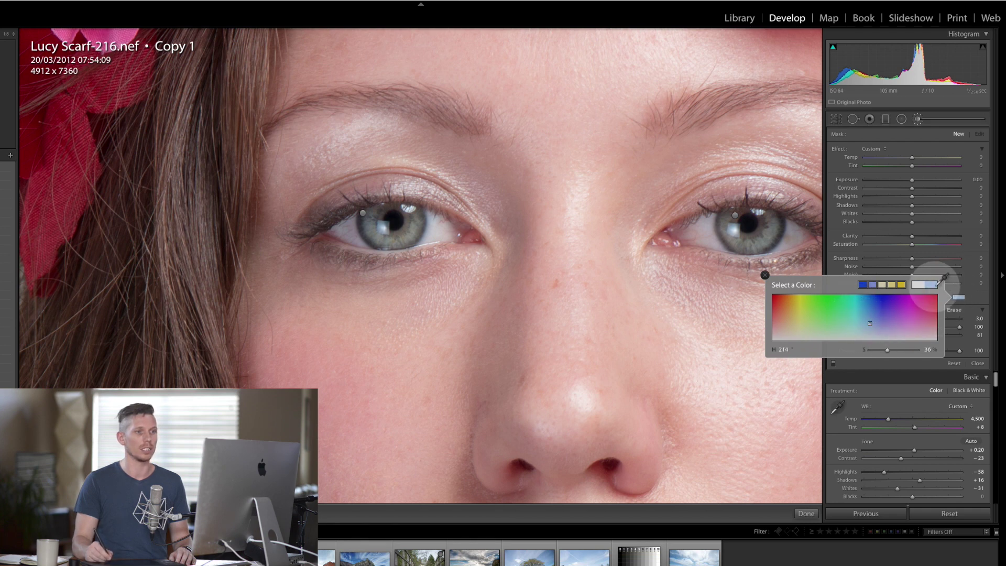
pyautogui.click(978, 296)
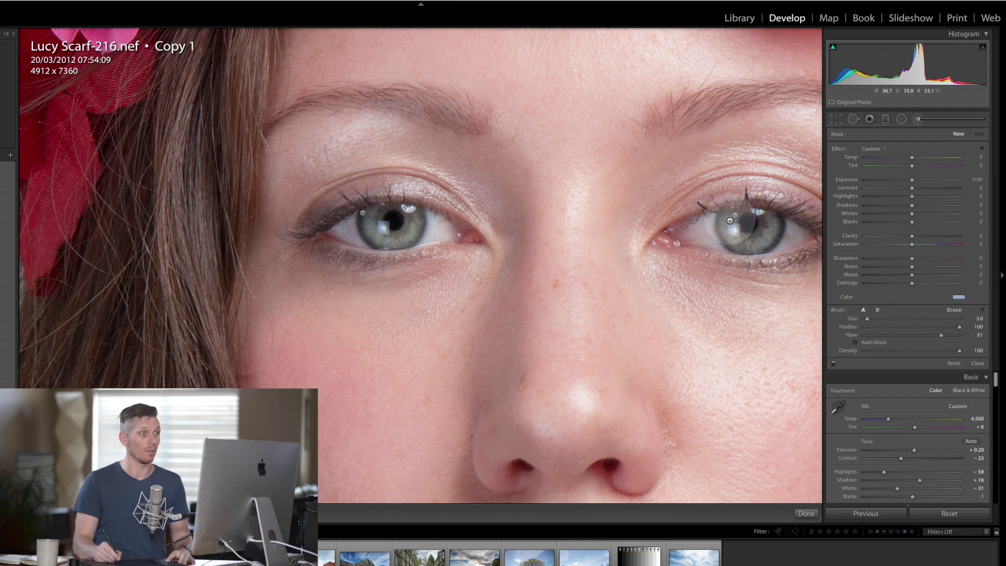
# - Paint the pale blue tint over both irises with a brush size of 4.0 and finish the brush adjustment
pyautogui.moveTo(734, 226)
pyautogui.mouseDown()
pyautogui.moveTo(752, 244)
pyautogui.moveTo(770, 222)
pyautogui.moveTo(759, 240)
pyautogui.moveTo(729, 220)
pyautogui.mouseUp()
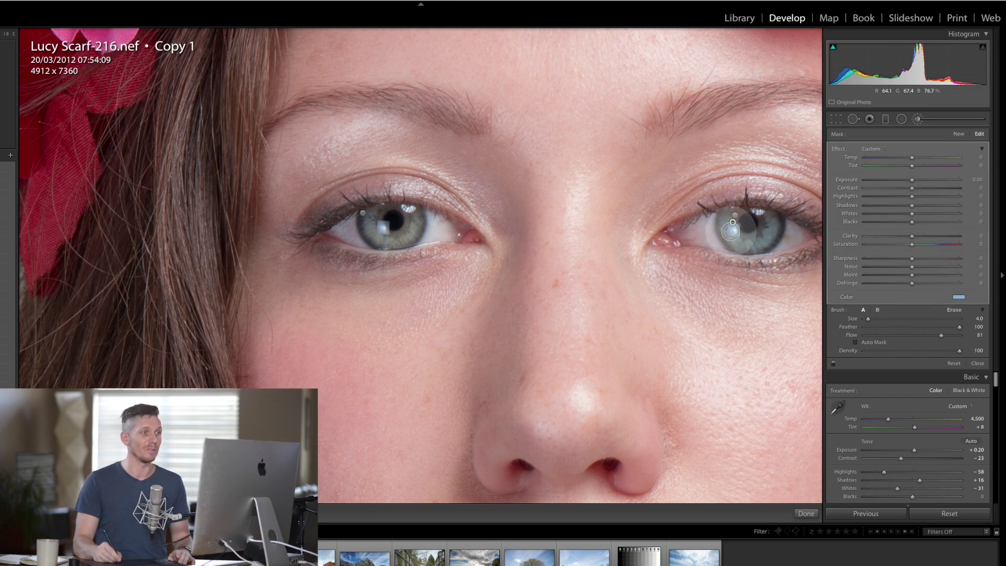
pyautogui.moveTo(411, 214)
pyautogui.mouseDown()
pyautogui.moveTo(386, 239)
pyautogui.moveTo(367, 217)
pyautogui.moveTo(374, 212)
pyautogui.moveTo(379, 239)
pyautogui.moveTo(405, 227)
pyautogui.moveTo(400, 212)
pyautogui.moveTo(384, 216)
pyautogui.moveTo(392, 235)
pyautogui.mouseUp()
pyautogui.moveTo(721, 207)
pyautogui.mouseDown()
pyautogui.moveTo(765, 217)
pyautogui.moveTo(754, 233)
pyautogui.moveTo(731, 220)
pyautogui.moveTo(752, 239)
pyautogui.moveTo(781, 221)
pyautogui.mouseUp()
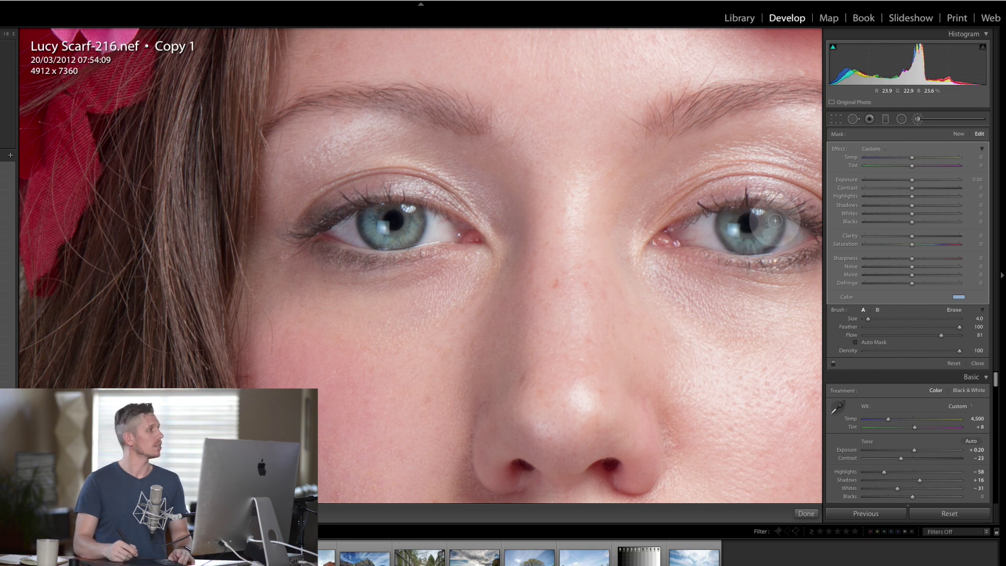
pyautogui.click(916, 120)
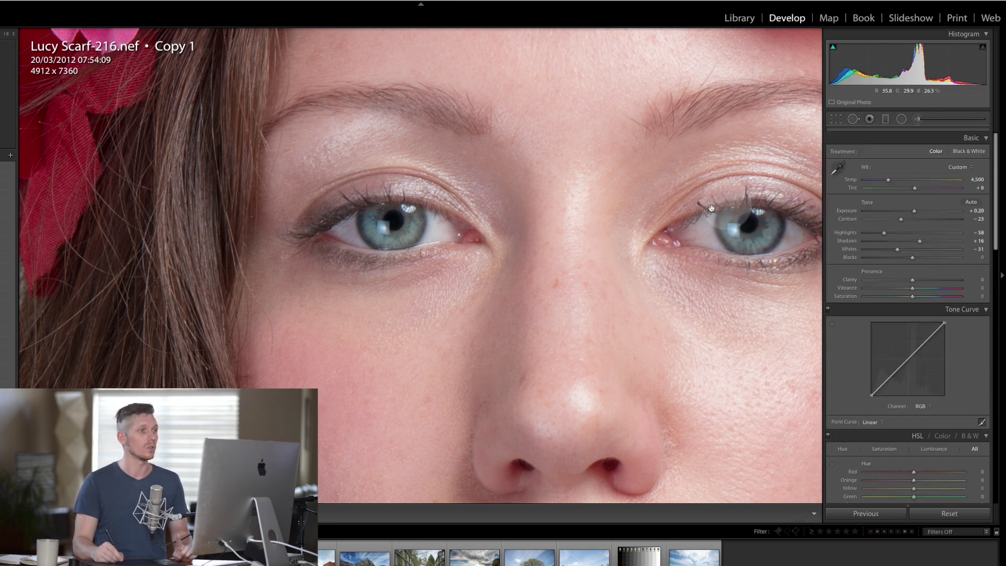
# - Compare the whole portrait before and after the edits, and examine the tinted eyes up close
pyautogui.click(696, 224)
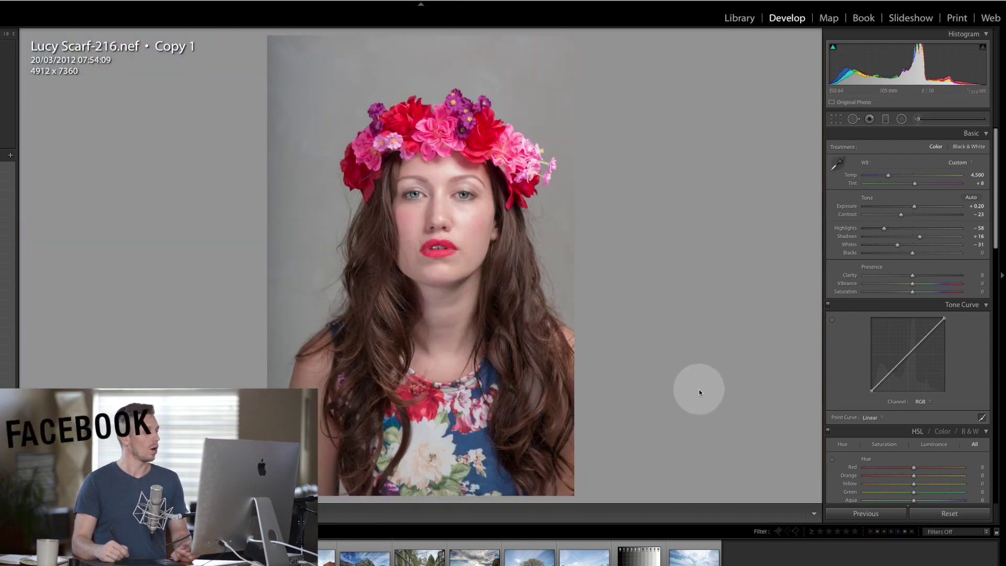
pyautogui.press('\\')
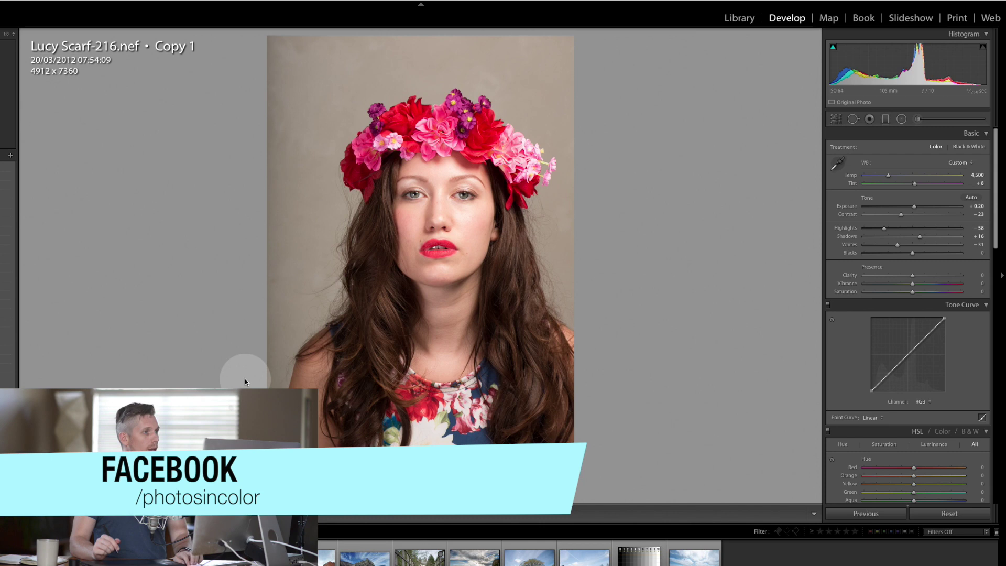
pyautogui.press('\\')
pyautogui.press('\\')
pyautogui.press('\\')
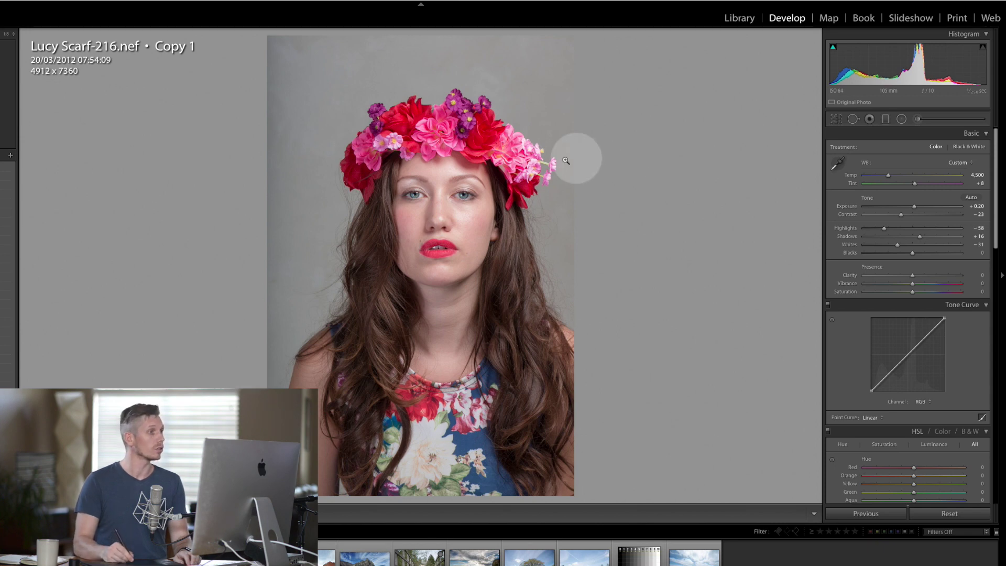
pyautogui.click(461, 199)
pyautogui.moveTo(428, 264); pyautogui.dragTo(507, 312)
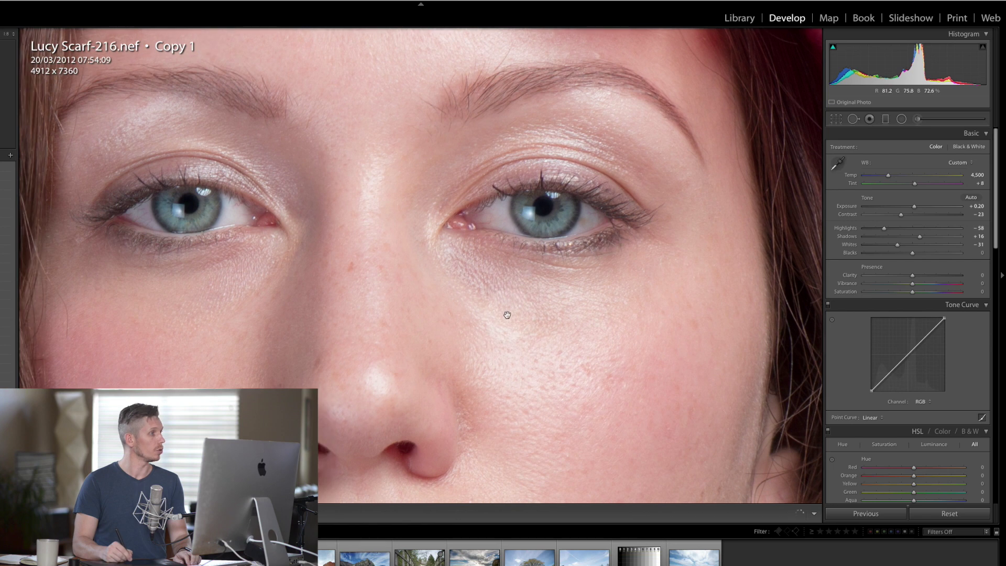
pyautogui.click(474, 308)
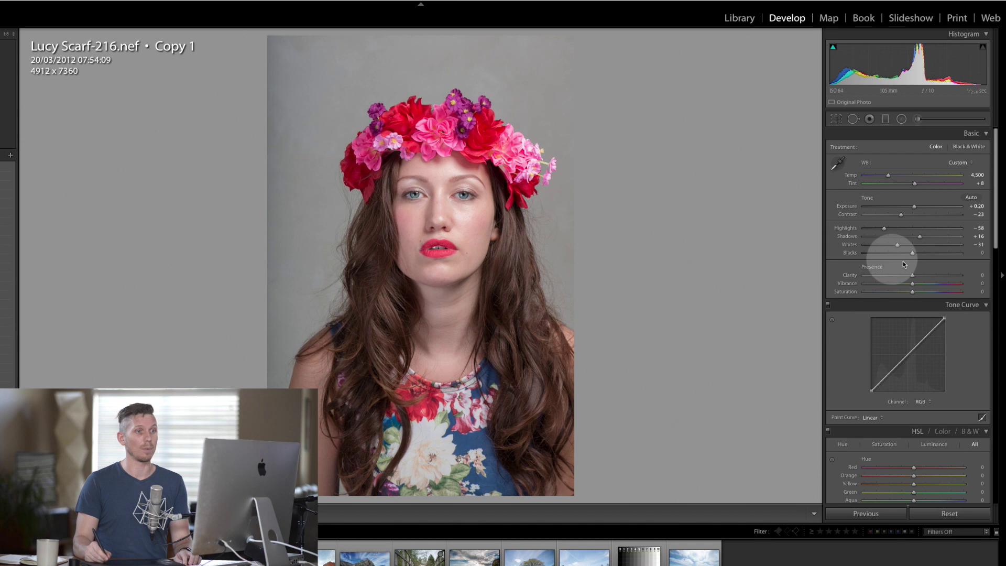
# - Lift the black point of the tone curve's Blue channel slightly to add a blue tint to the shadows
pyautogui.scroll(-3, 995, 236)
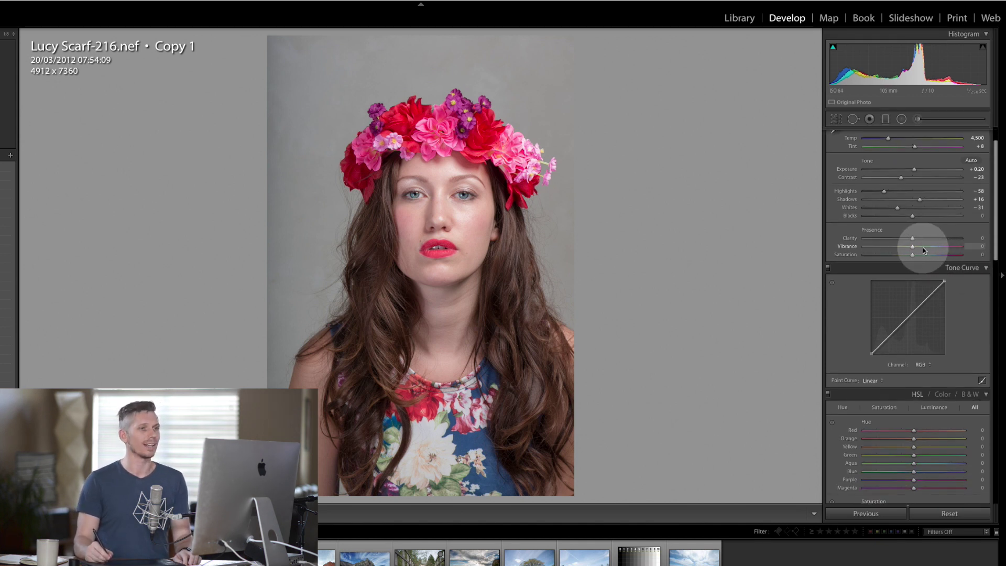
pyautogui.scroll(3, 995, 222)
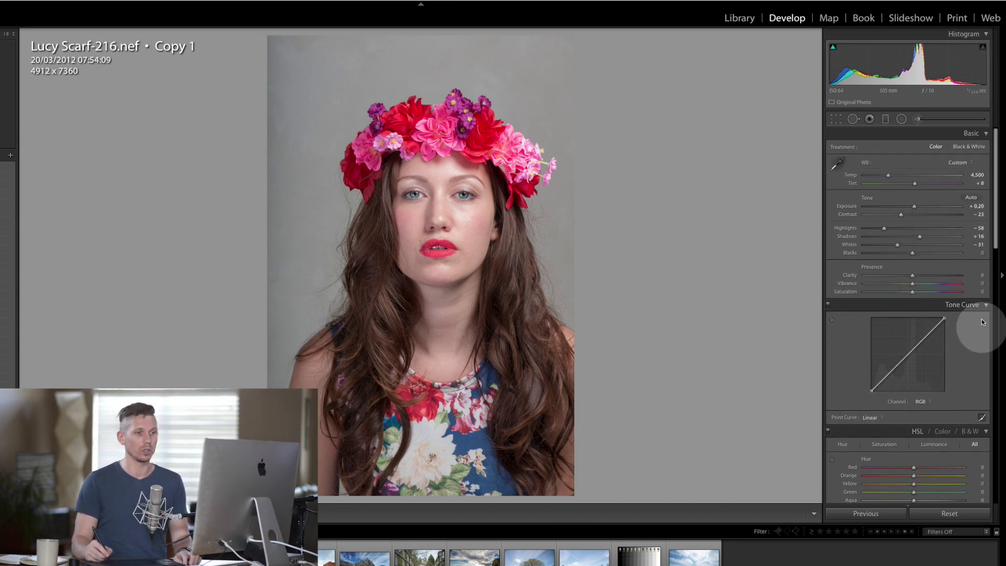
pyautogui.click(918, 404)
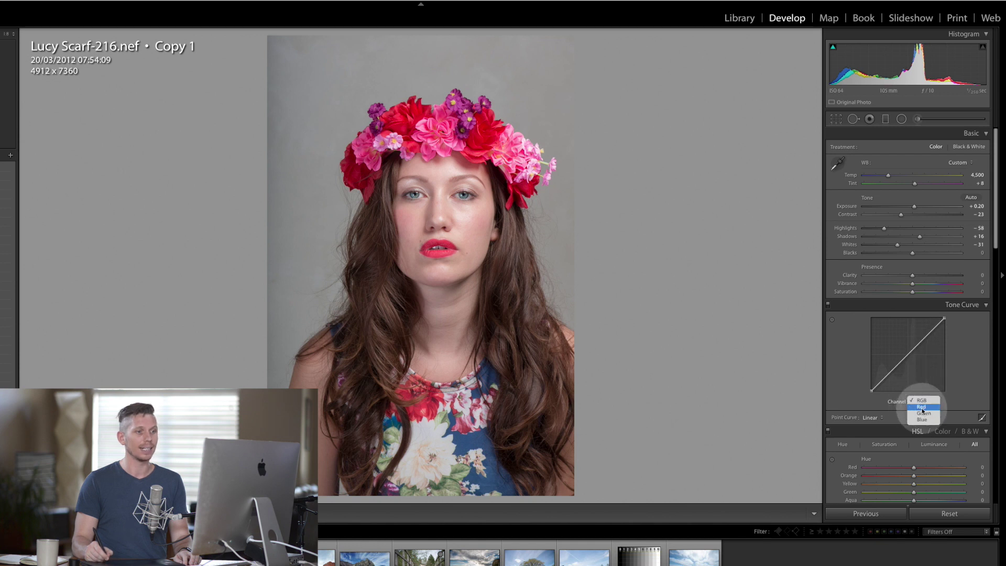
pyautogui.click(917, 435)
pyautogui.click(873, 388)
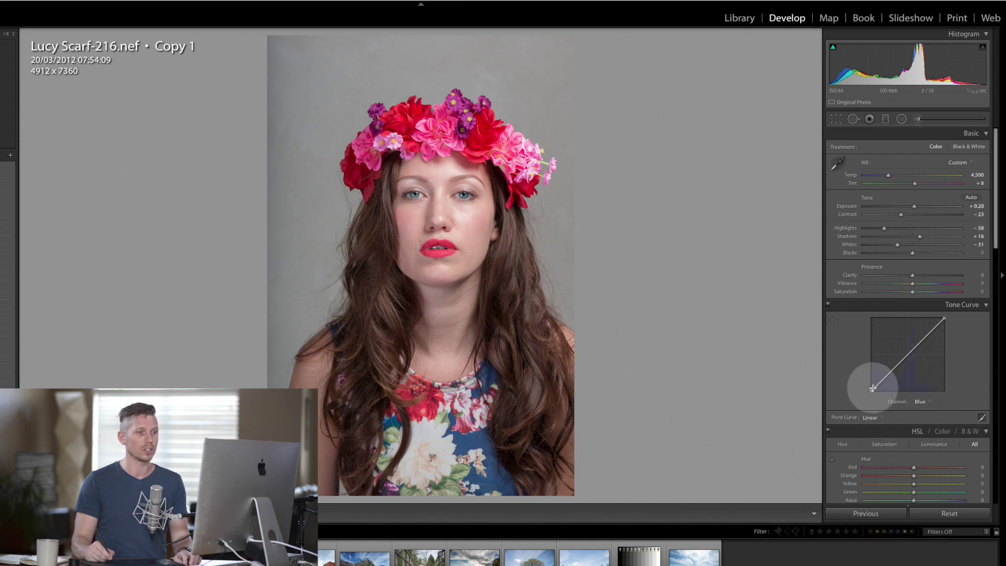
pyautogui.click(922, 404)
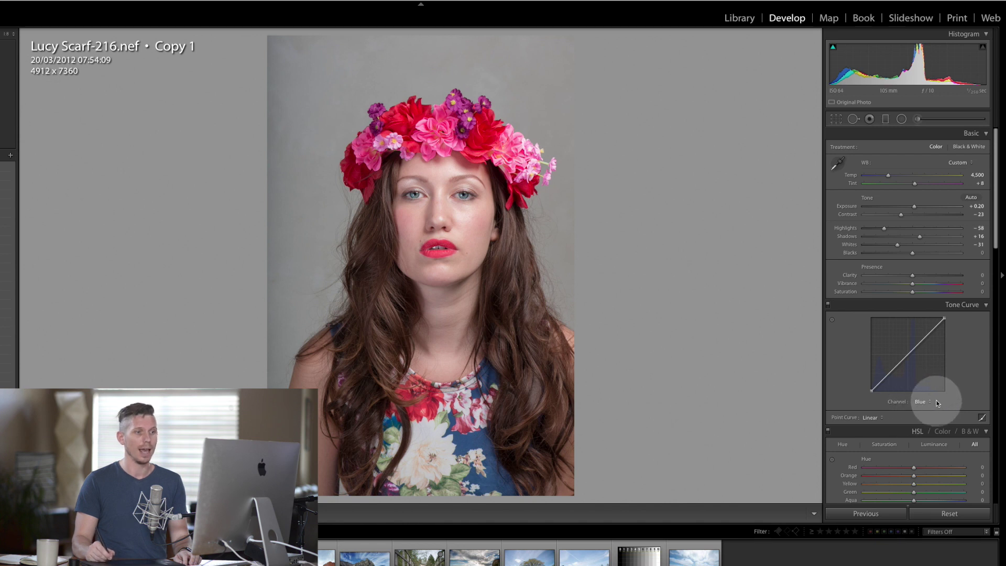
pyautogui.click(870, 391)
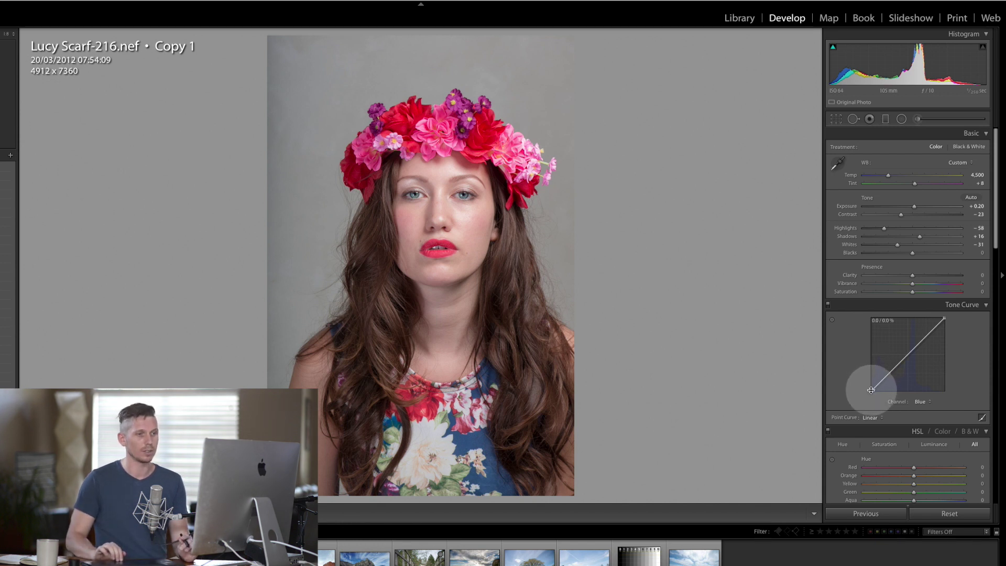
pyautogui.moveTo(871, 389); pyautogui.dragTo(871, 387)
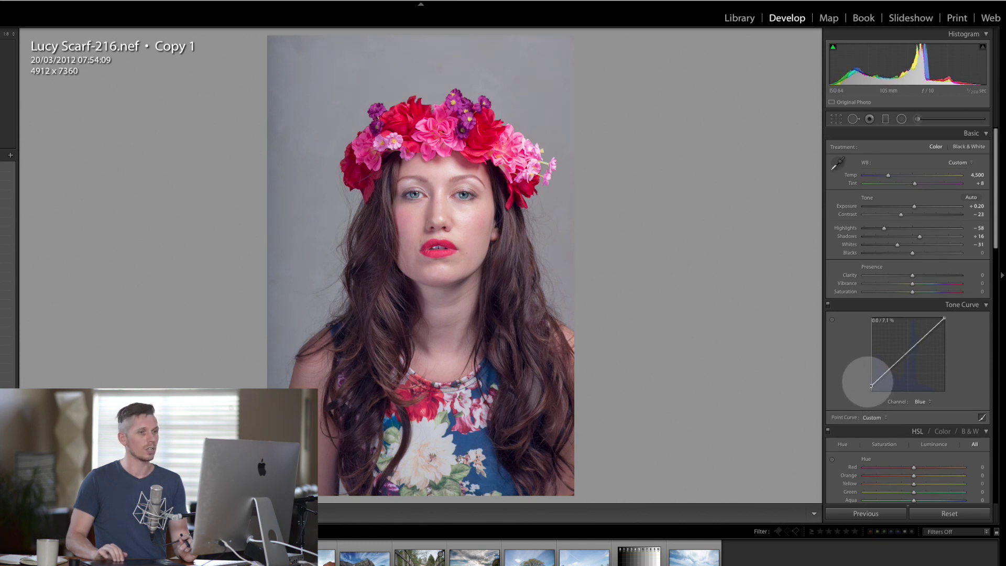
pyautogui.press('super+z')
pyautogui.moveTo(865, 378); pyautogui.dragTo(870, 378)
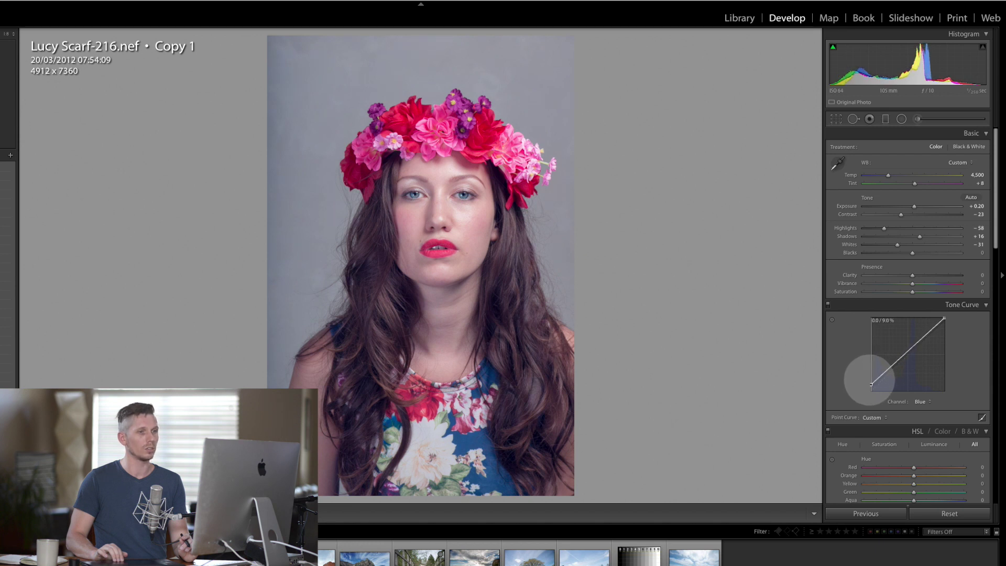
# - Add a highlight point and a midtone point at about 44.7 / 44.3 % to the tone curve's Red channel
pyautogui.click(928, 401)
pyautogui.click(924, 387)
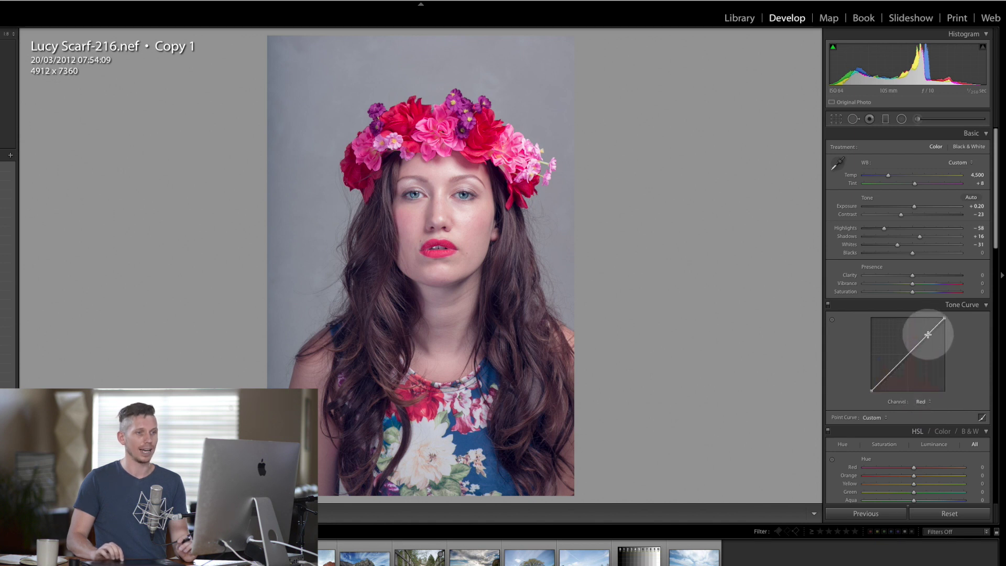
pyautogui.moveTo(925, 337); pyautogui.dragTo(923, 336)
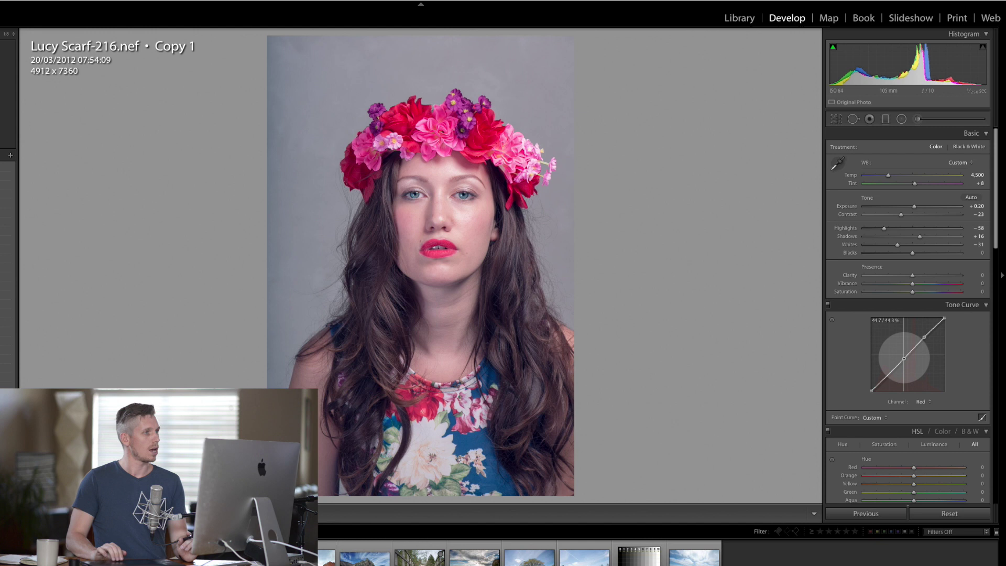
pyautogui.click(904, 358)
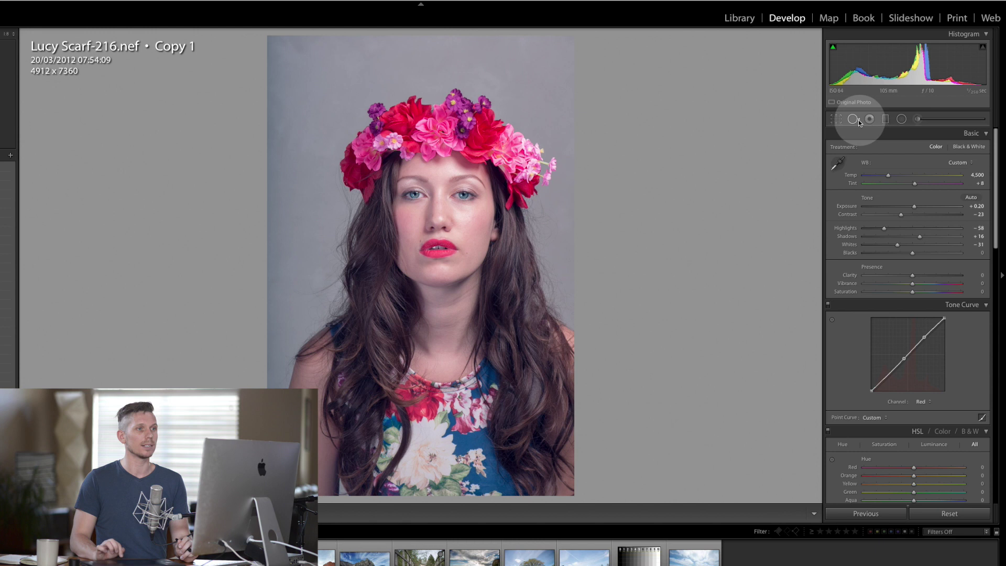
# - Start a Graduated Filter with Exposure 3.14, Contrast −89, Highlights 68, Shadows 75, Whites 48, Blacks 25 and no colour tint
pyautogui.click(885, 120)
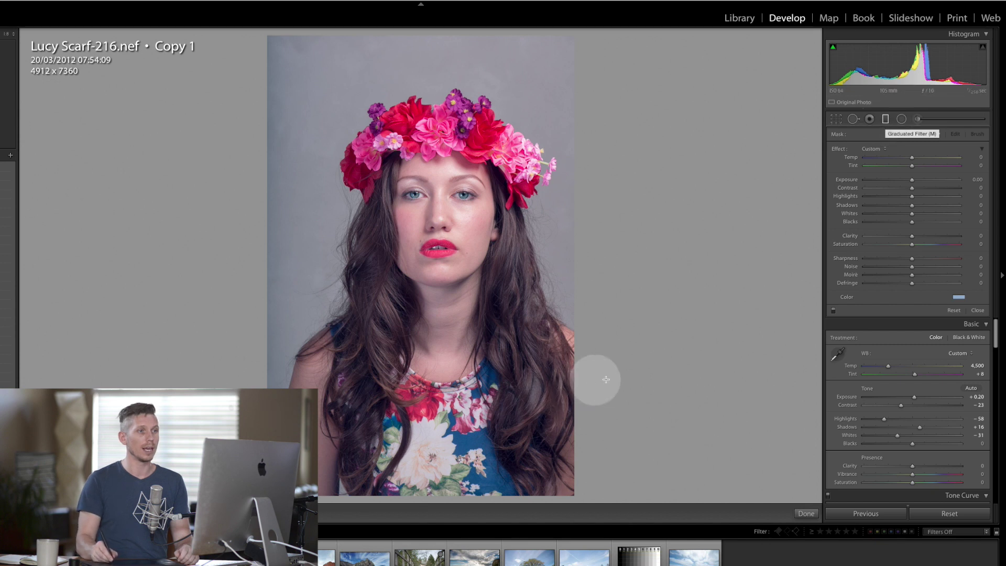
pyautogui.moveTo(923, 182); pyautogui.dragTo(924, 221)
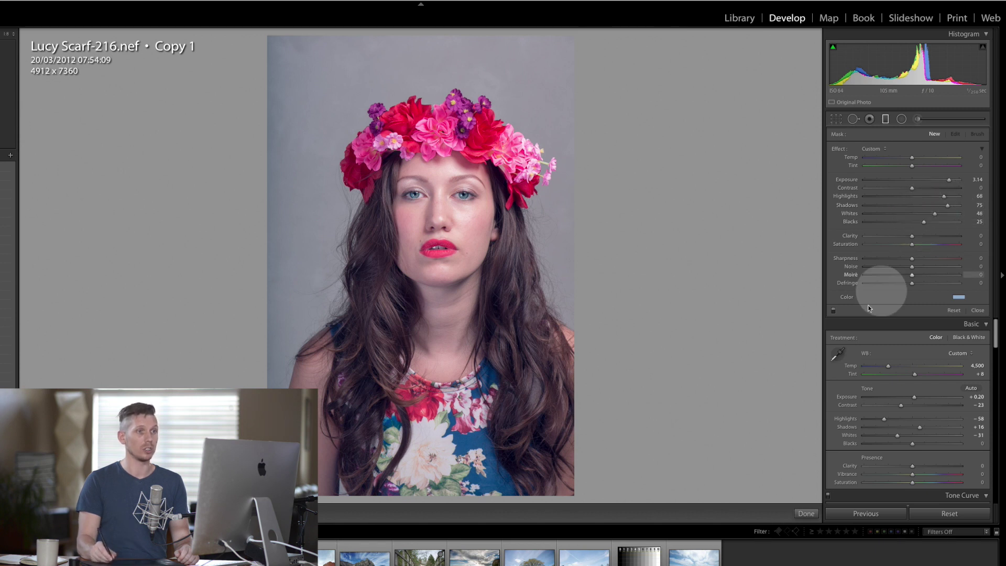
pyautogui.moveTo(873, 188); pyautogui.dragTo(870, 188)
pyautogui.click(958, 297)
pyautogui.moveTo(911, 314); pyautogui.dragTo(880, 340)
pyautogui.click(984, 303)
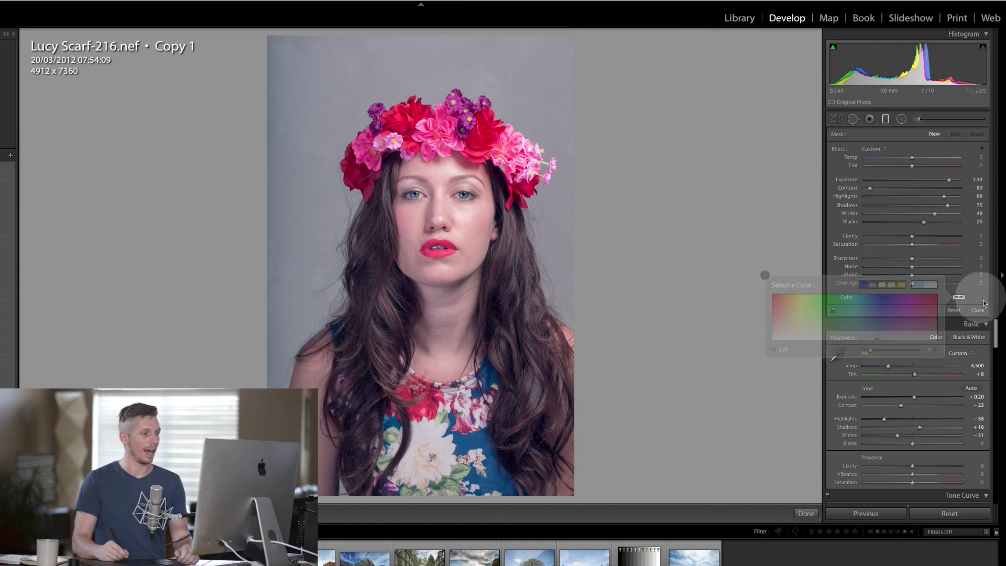
# - Draw a horizontal graduated filter upward from the portrait's lower edge and centre it at the dress neckline
pyautogui.moveTo(448, 496); pyautogui.dragTo(448, 389)
pyautogui.moveTo(432, 281); pyautogui.dragTo(451, 202)
pyautogui.moveTo(450, 364); pyautogui.dragTo(445, 394)
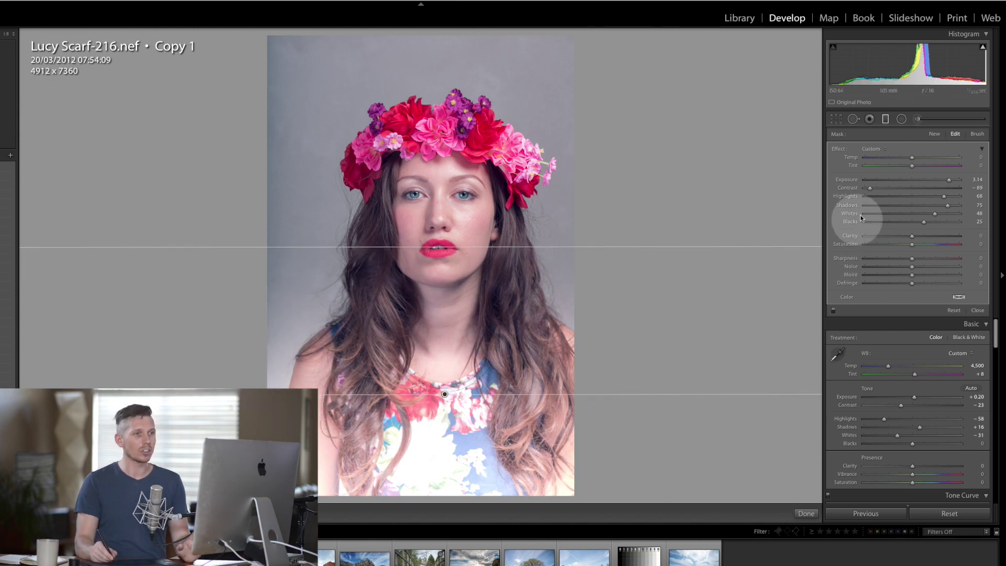
# - Set the graduated filter to Exposure 1.64, Highlights 66, Whites −10 and Saturation −13
pyautogui.click(928, 180)
pyautogui.moveTo(919, 180); pyautogui.dragTo(931, 181)
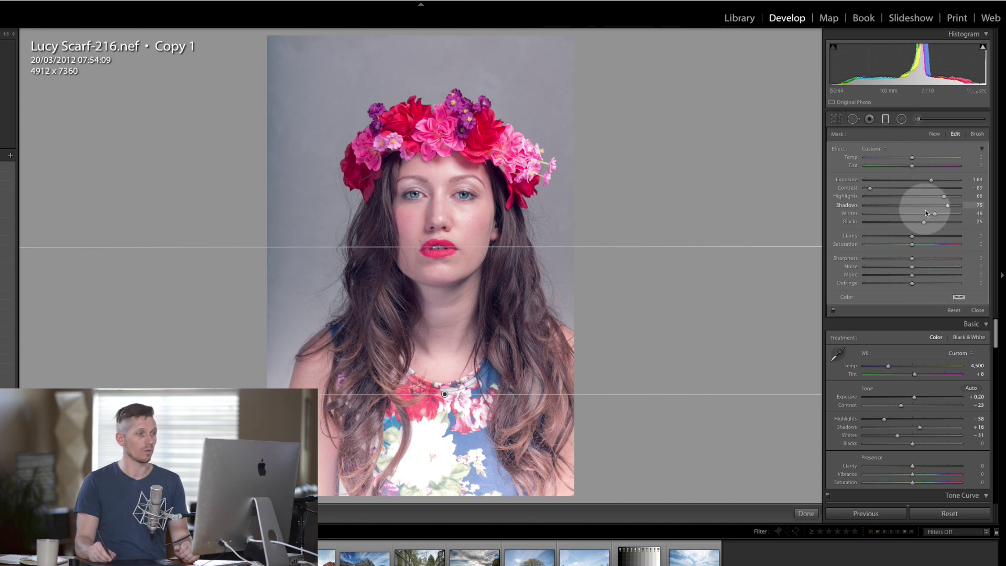
pyautogui.moveTo(935, 215)
pyautogui.mouseDown()
pyautogui.moveTo(848, 218)
pyautogui.moveTo(907, 212)
pyautogui.moveTo(857, 200)
pyautogui.moveTo(945, 205)
pyautogui.mouseUp()
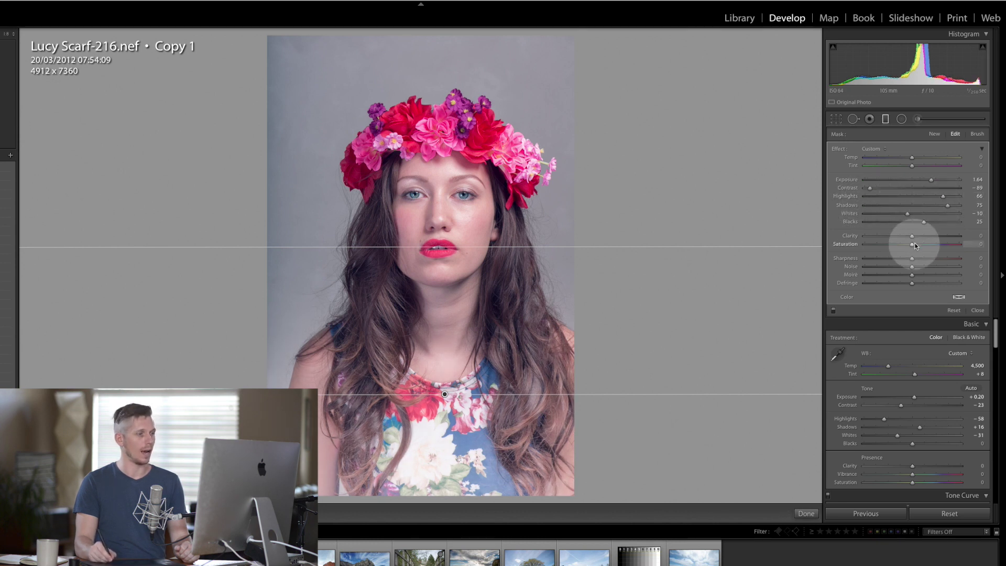
pyautogui.moveTo(914, 244); pyautogui.dragTo(905, 247)
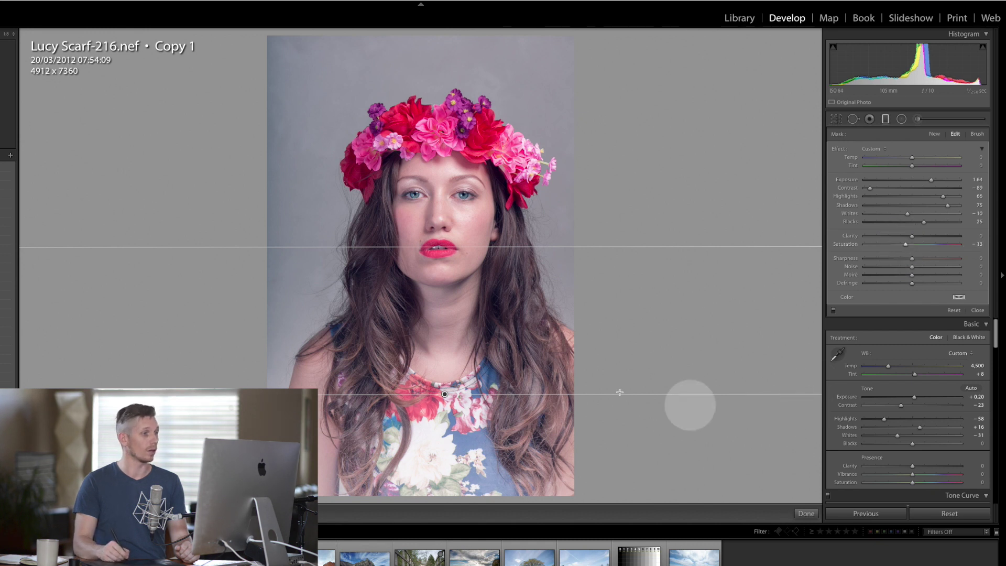
# - Overlay a second graduated filter rising over the dress and lower hair, with Contrast −90 and Whites −26
pyautogui.moveTo(488, 427)
pyautogui.mouseDown()
pyautogui.moveTo(479, 335)
pyautogui.moveTo(493, 278)
pyautogui.mouseUp()
pyautogui.moveTo(491, 369)
pyautogui.mouseDown()
pyautogui.moveTo(478, 402)
pyautogui.moveTo(478, 382)
pyautogui.mouseUp()
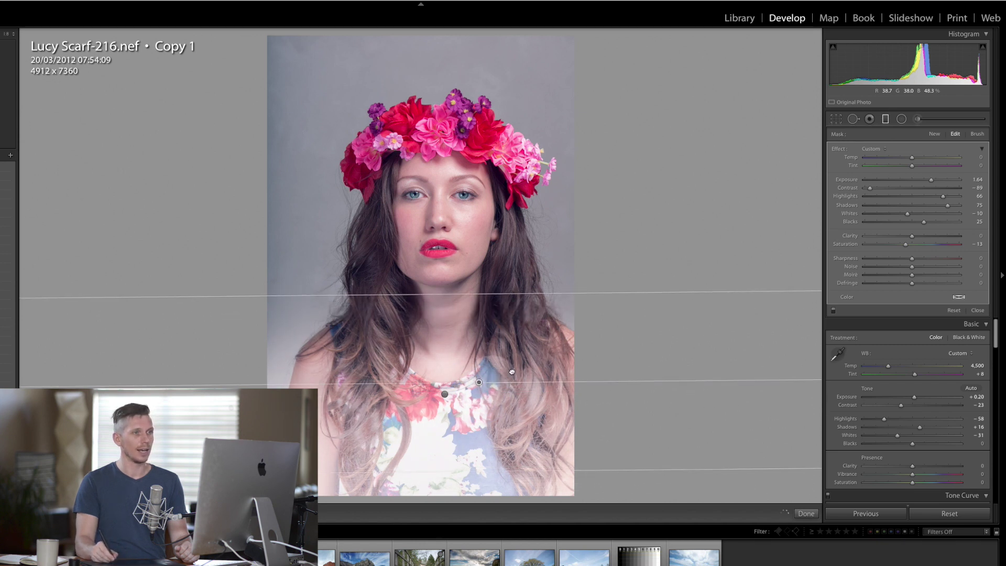
pyautogui.click(872, 190)
pyautogui.click(876, 188)
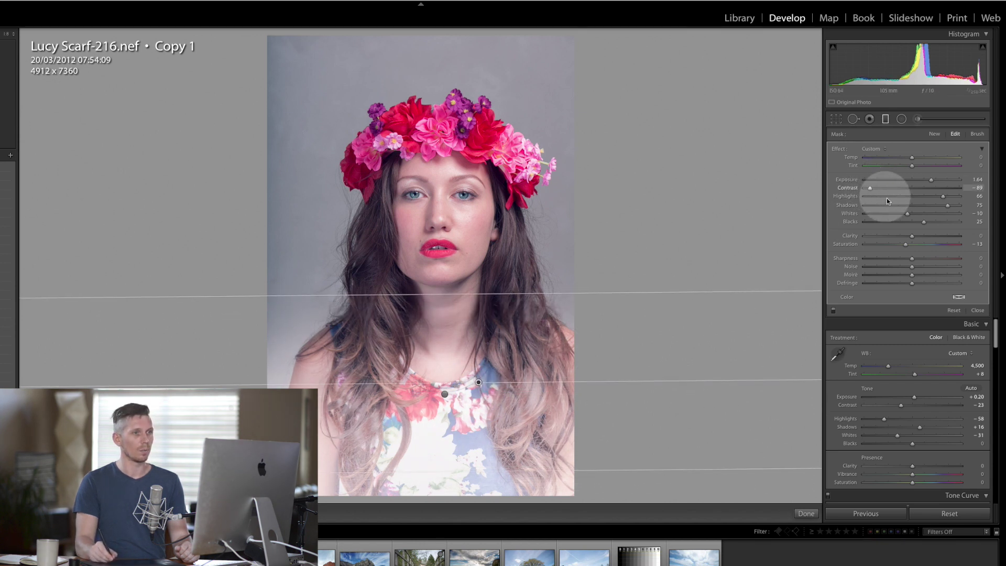
pyautogui.moveTo(906, 214); pyautogui.dragTo(888, 217)
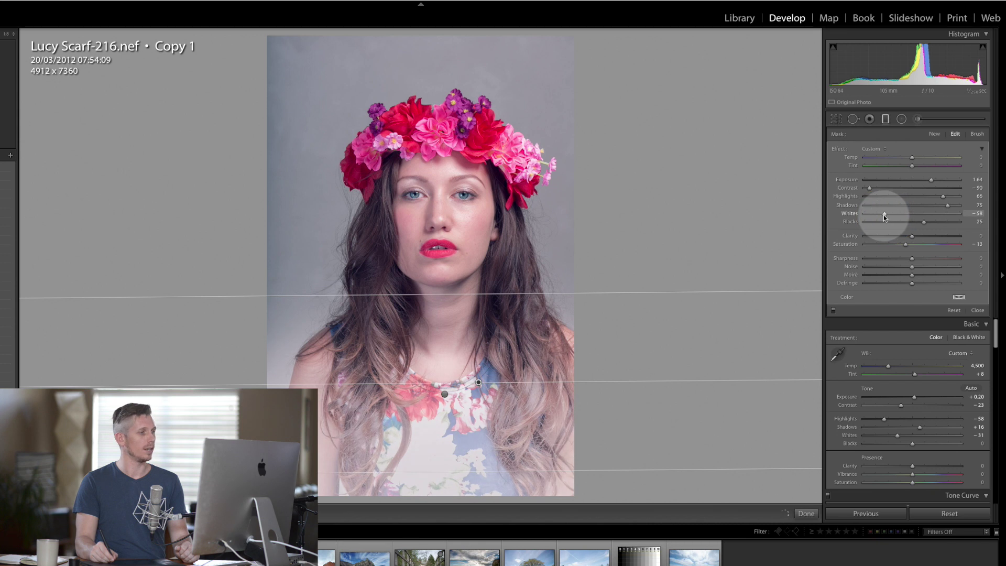
pyautogui.moveTo(895, 216); pyautogui.dragTo(900, 214)
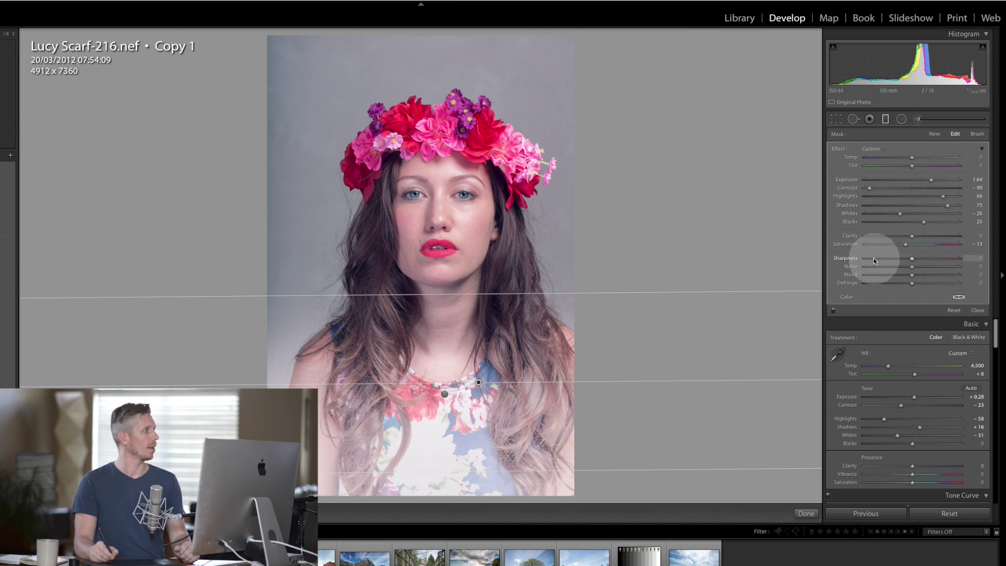
# - Extend the second graduated filter's upper edge to the lips, move the first filter's centre down to the mid-dress, and close the filter
pyautogui.moveTo(446, 295); pyautogui.dragTo(445, 246)
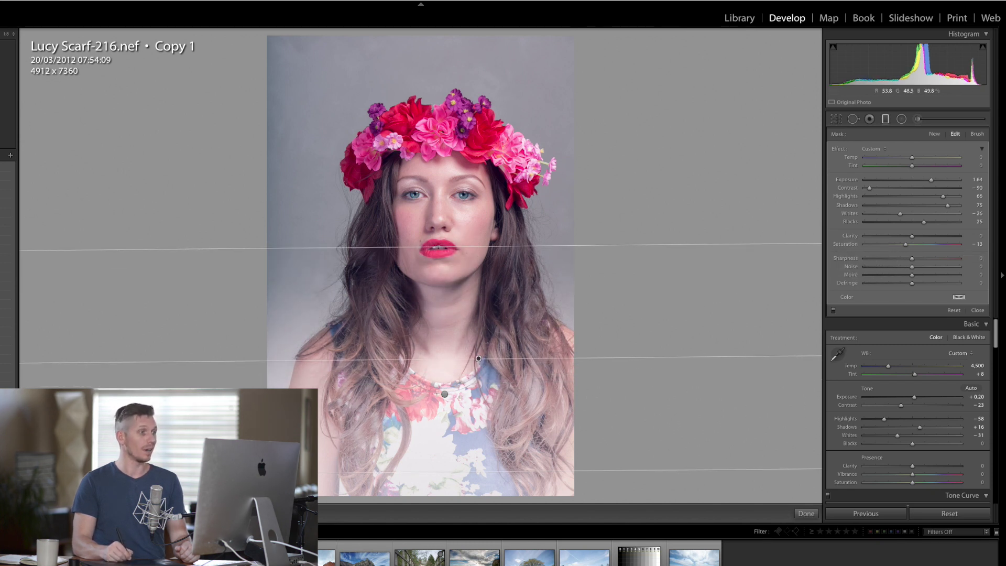
pyautogui.moveTo(446, 395); pyautogui.dragTo(444, 443)
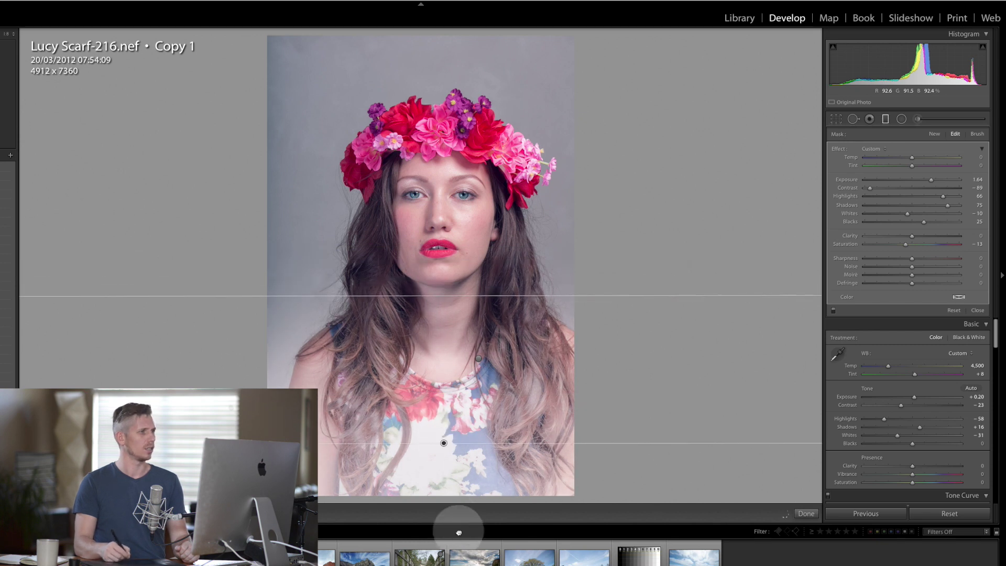
pyautogui.click(886, 120)
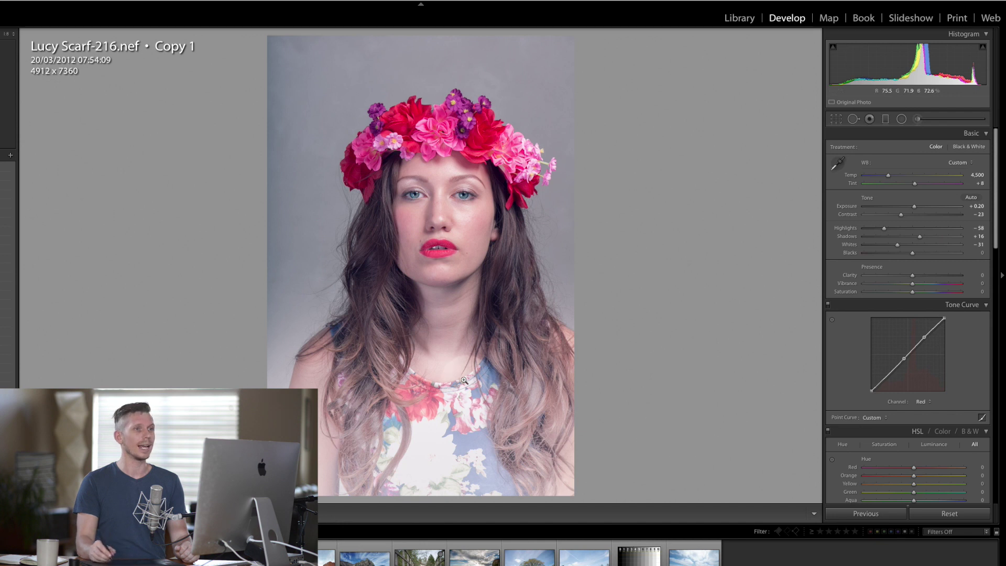
# - Start an Adjustment Brush with Exposure −0.97, resetting Contrast, Highlights, Shadows, Whites and Blacks to 0
pyautogui.click(918, 120)
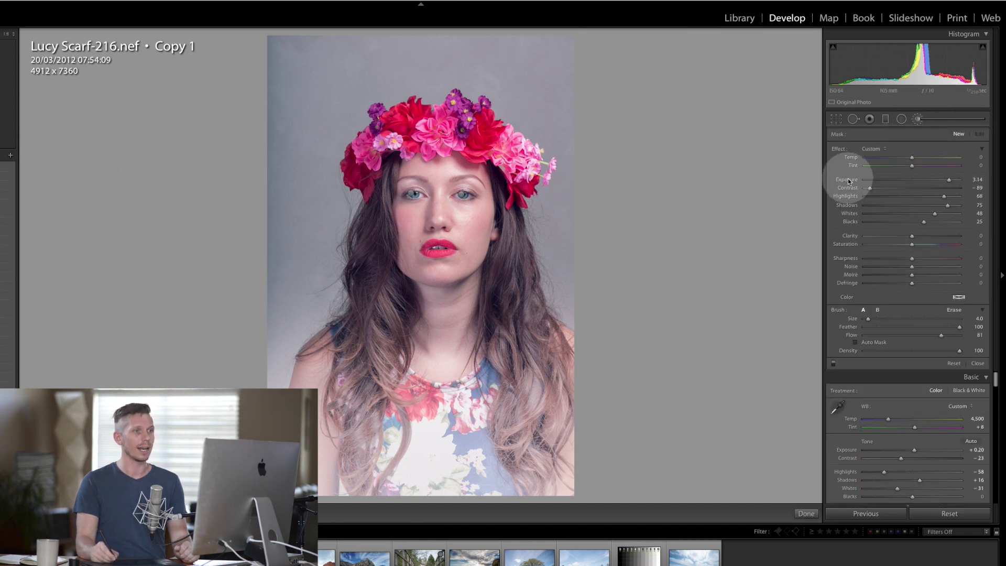
pyautogui.doubleClick(847, 188)
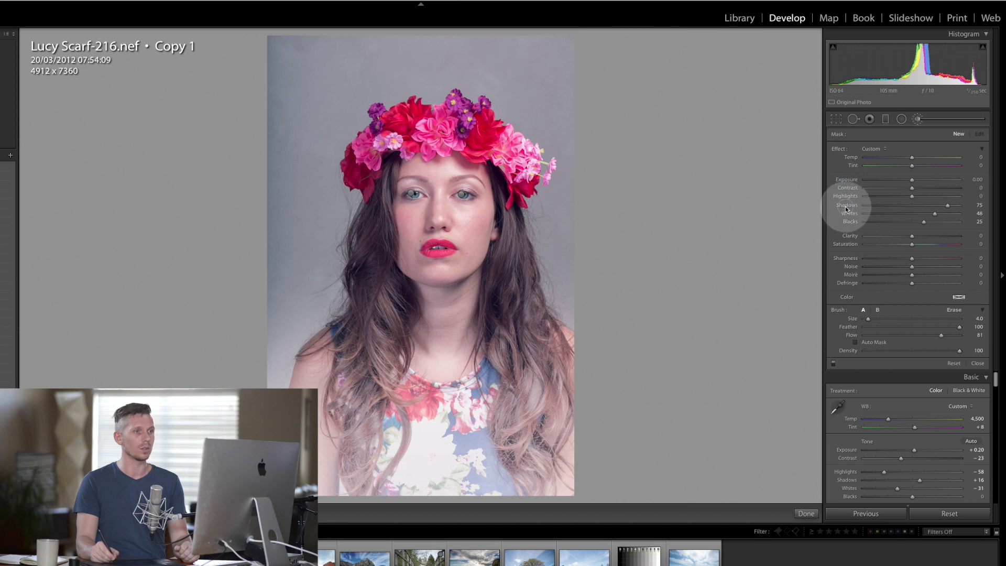
pyautogui.doubleClick(847, 215)
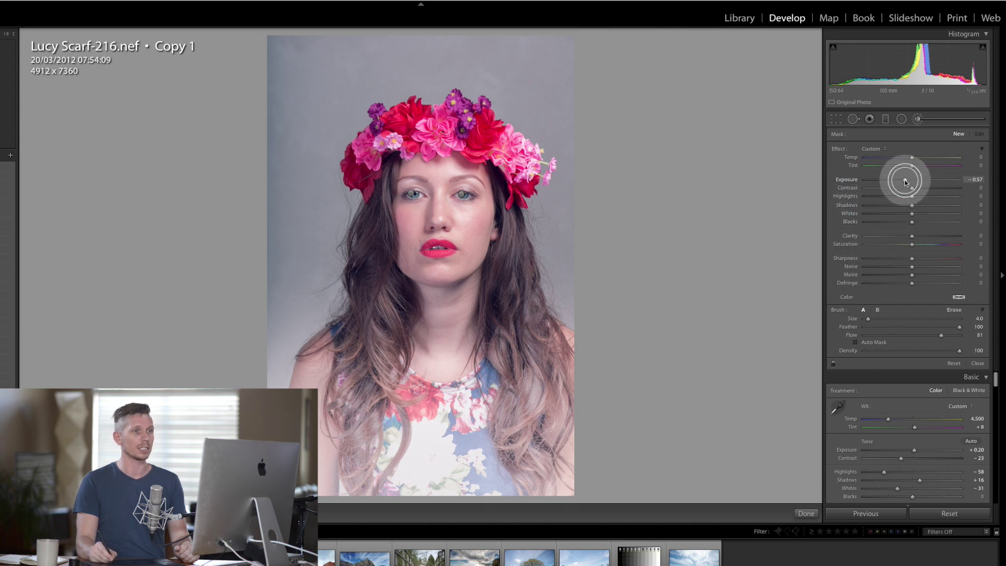
pyautogui.moveTo(902, 180); pyautogui.dragTo(901, 181)
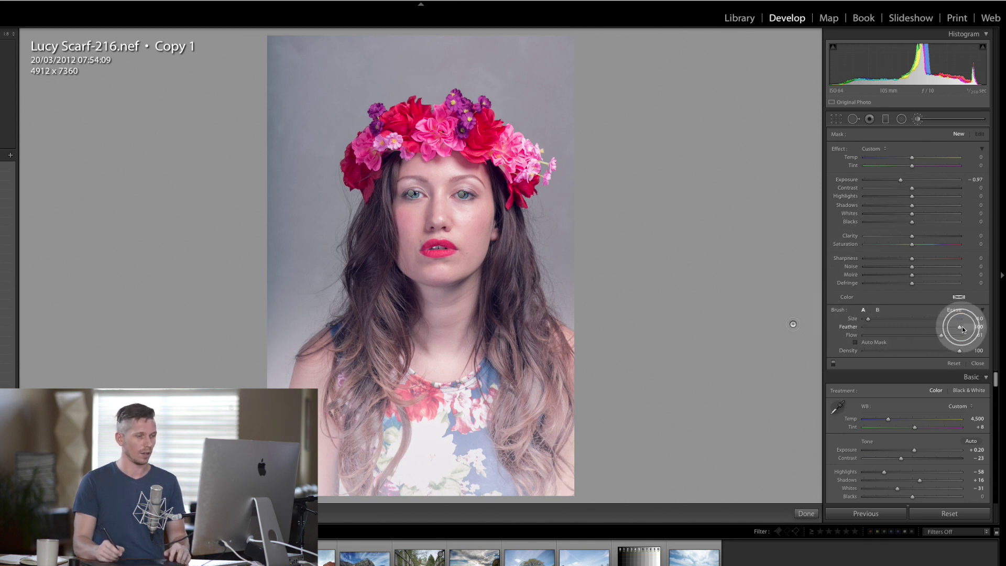
# - Paint the darkening brush over the grey backdrop around the head, hair and shoulders, adjusting the brush size up to 27
pyautogui.press(']')
pyautogui.press(']')
pyautogui.press(']')
pyautogui.press(']')
pyautogui.press(']')
pyautogui.press(']')
pyautogui.press(']')
pyautogui.press(']')
pyautogui.press(']')
pyautogui.press(']')
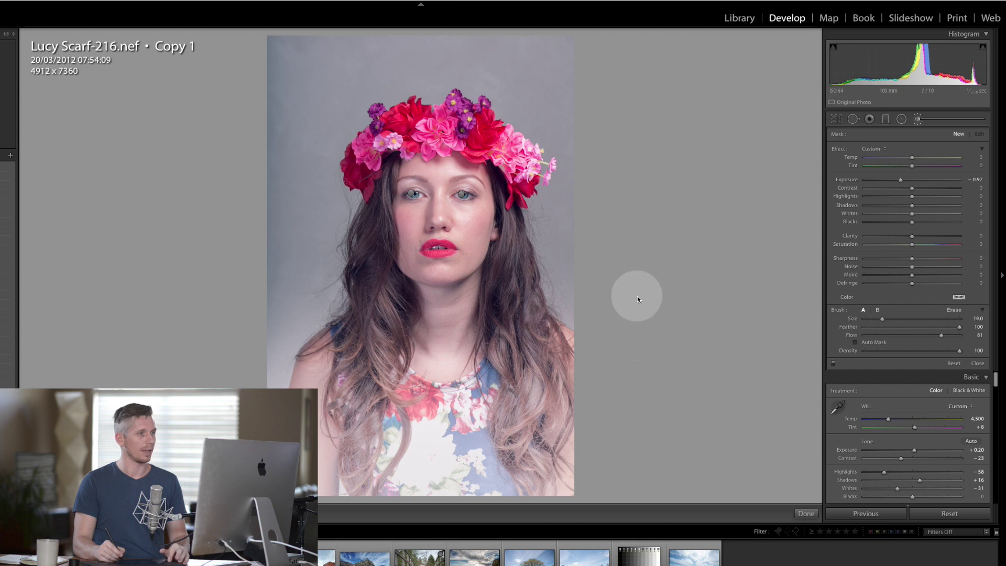
pyautogui.moveTo(609, 251)
pyautogui.mouseDown()
pyautogui.moveTo(597, 265)
pyautogui.moveTo(602, 252)
pyautogui.moveTo(662, 281)
pyautogui.moveTo(839, 271)
pyautogui.mouseUp()
pyautogui.moveTo(283, 286)
pyautogui.mouseDown()
pyautogui.moveTo(311, 276)
pyautogui.moveTo(285, 278)
pyautogui.moveTo(335, 302)
pyautogui.moveTo(275, 234)
pyautogui.moveTo(271, 256)
pyautogui.moveTo(293, 286)
pyautogui.moveTo(245, 286)
pyautogui.moveTo(283, 116)
pyautogui.moveTo(365, 37)
pyautogui.moveTo(337, 78)
pyautogui.moveTo(295, 107)
pyautogui.moveTo(399, 53)
pyautogui.moveTo(338, 90)
pyautogui.mouseUp()
pyautogui.moveTo(534, 90)
pyautogui.mouseDown()
pyautogui.moveTo(476, 65)
pyautogui.moveTo(463, 70)
pyautogui.moveTo(592, 108)
pyautogui.moveTo(539, 78)
pyautogui.moveTo(605, 151)
pyautogui.moveTo(574, 119)
pyautogui.moveTo(605, 186)
pyautogui.moveTo(598, 211)
pyautogui.moveTo(525, 88)
pyautogui.moveTo(536, 99)
pyautogui.moveTo(454, 67)
pyautogui.moveTo(314, 101)
pyautogui.moveTo(269, 232)
pyautogui.moveTo(292, 204)
pyautogui.moveTo(303, 236)
pyautogui.moveTo(335, 265)
pyautogui.moveTo(360, 270)
pyautogui.mouseUp()
pyautogui.press('[')
pyautogui.press('[')
pyautogui.press('[')
pyautogui.moveTo(533, 268)
pyautogui.mouseDown()
pyautogui.moveTo(550, 281)
pyautogui.moveTo(577, 311)
pyautogui.moveTo(542, 284)
pyautogui.moveTo(536, 298)
pyautogui.moveTo(557, 306)
pyautogui.moveTo(529, 321)
pyautogui.mouseUp()
pyautogui.moveTo(375, 322); pyautogui.dragTo(335, 327)
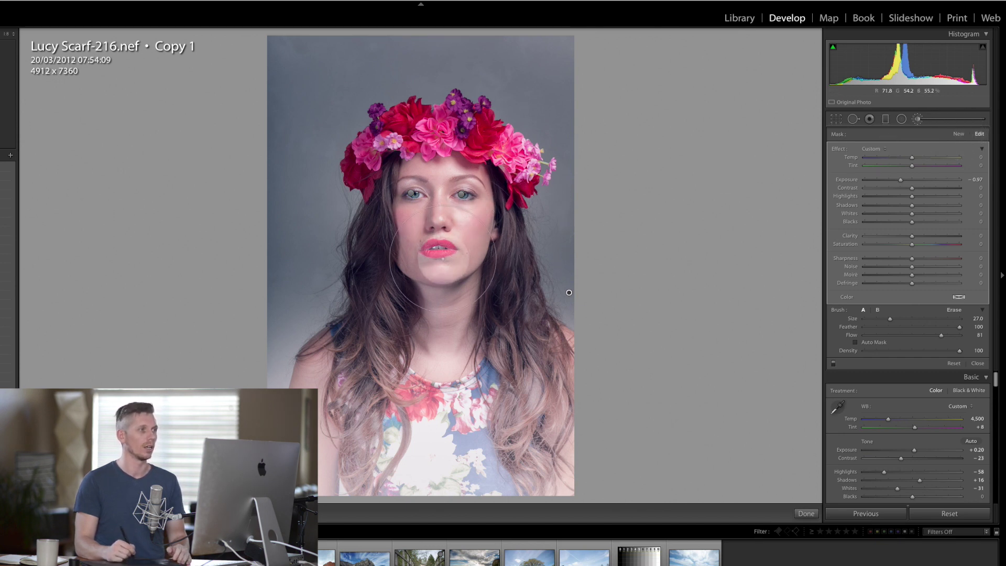
# - Start a new brush mask with Exposure 0, Shadows −56, Flow 29 and brush size 12
pyautogui.click(955, 142)
pyautogui.moveTo(895, 181); pyautogui.dragTo(910, 181)
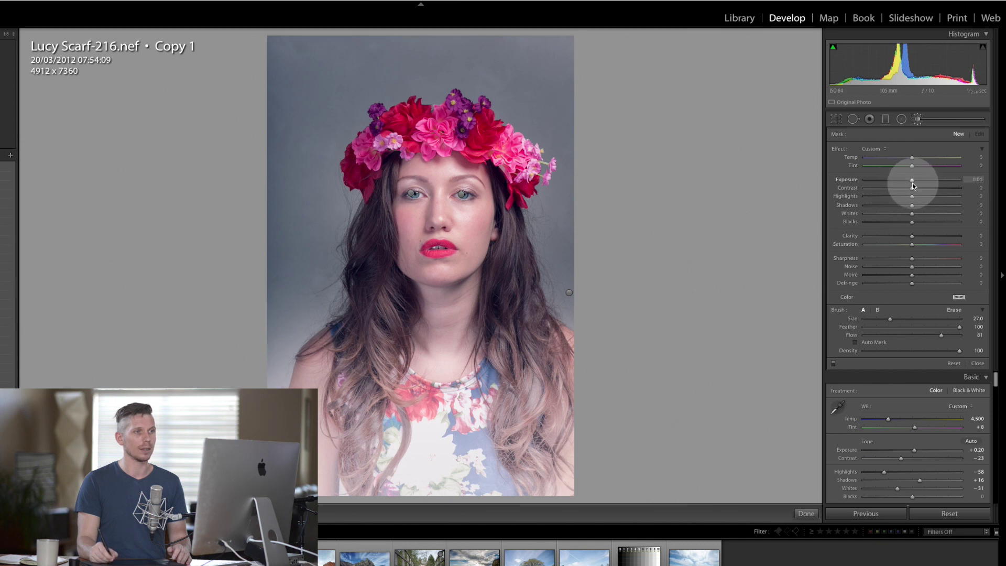
pyautogui.moveTo(888, 207); pyautogui.dragTo(887, 206)
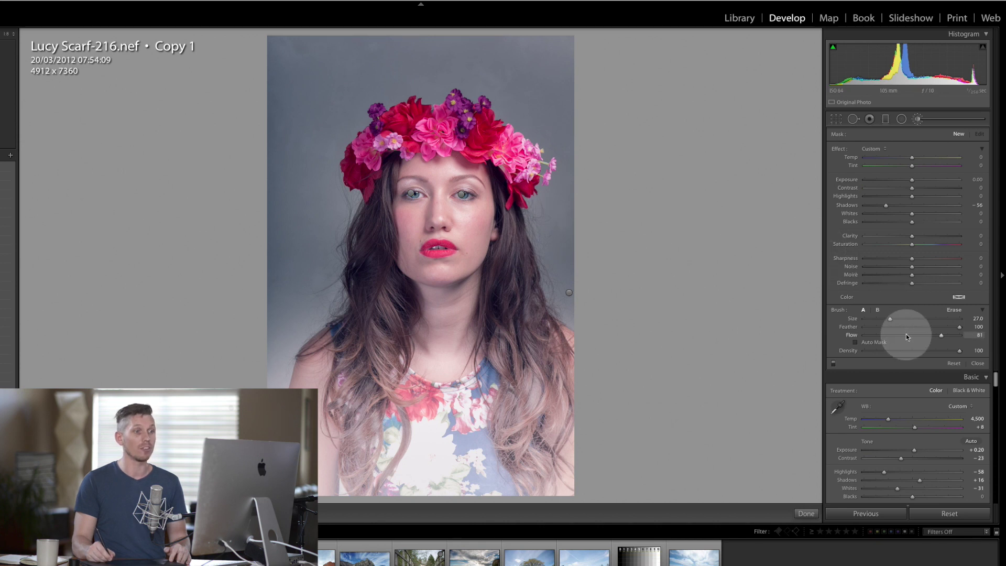
pyautogui.click(892, 335)
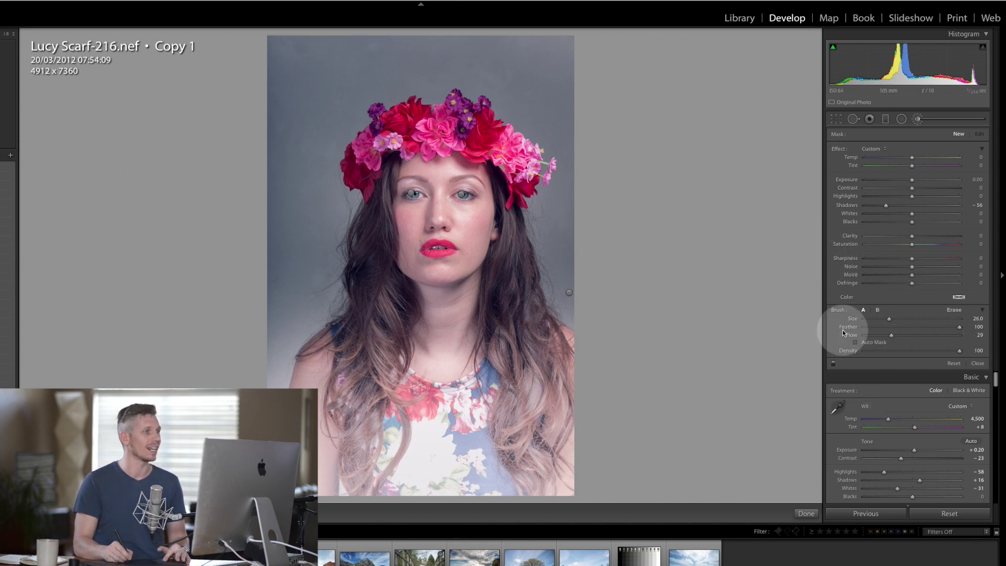
pyautogui.press('[')
pyautogui.press('[')
pyautogui.press('[')
pyautogui.press('[')
pyautogui.press('[')
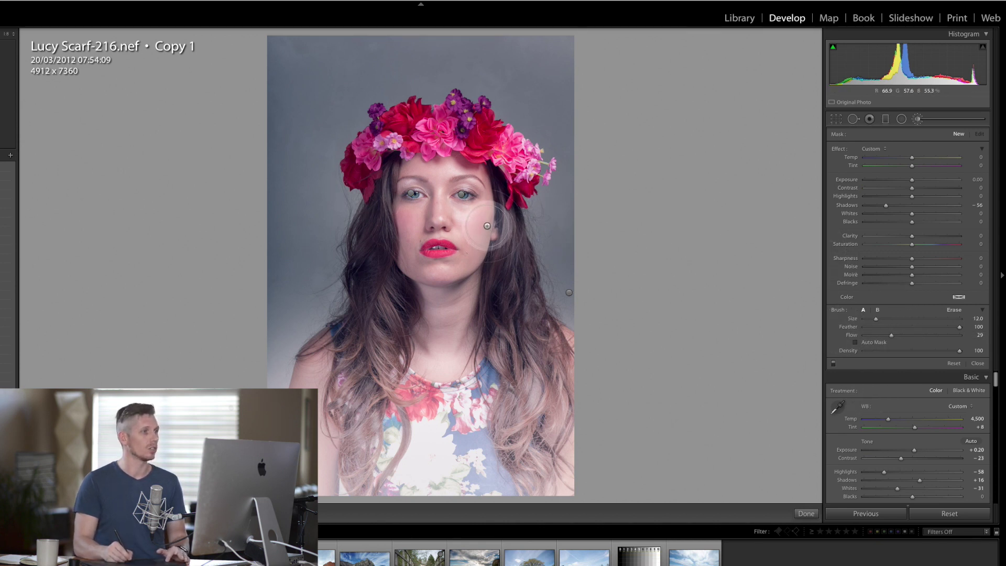
# - Brush shading onto the cheek near the ear, and set Flow to 69, Shadows to −74 and Exposure to −0.42
pyautogui.moveTo(489, 221)
pyautogui.mouseDown()
pyautogui.moveTo(469, 239)
pyautogui.moveTo(492, 217)
pyautogui.moveTo(480, 230)
pyautogui.mouseUp()
pyautogui.scroll(-4, 477, 228)
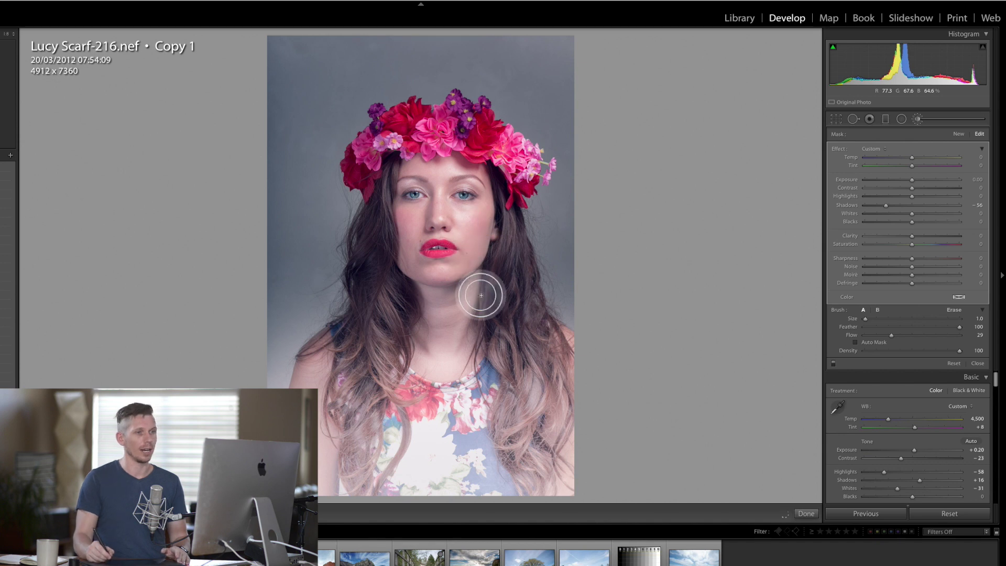
pyautogui.moveTo(916, 336); pyautogui.dragTo(931, 335)
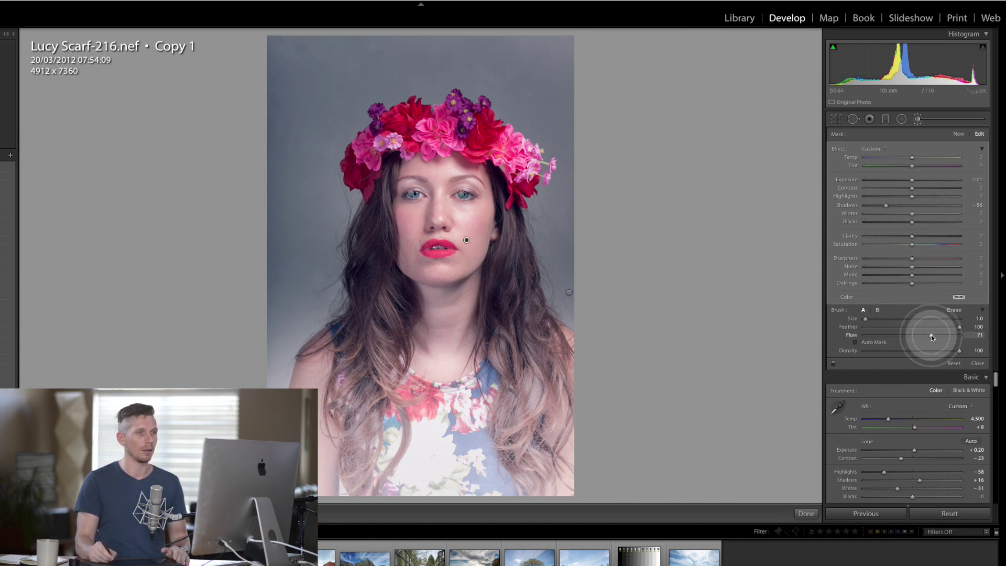
pyautogui.click(877, 205)
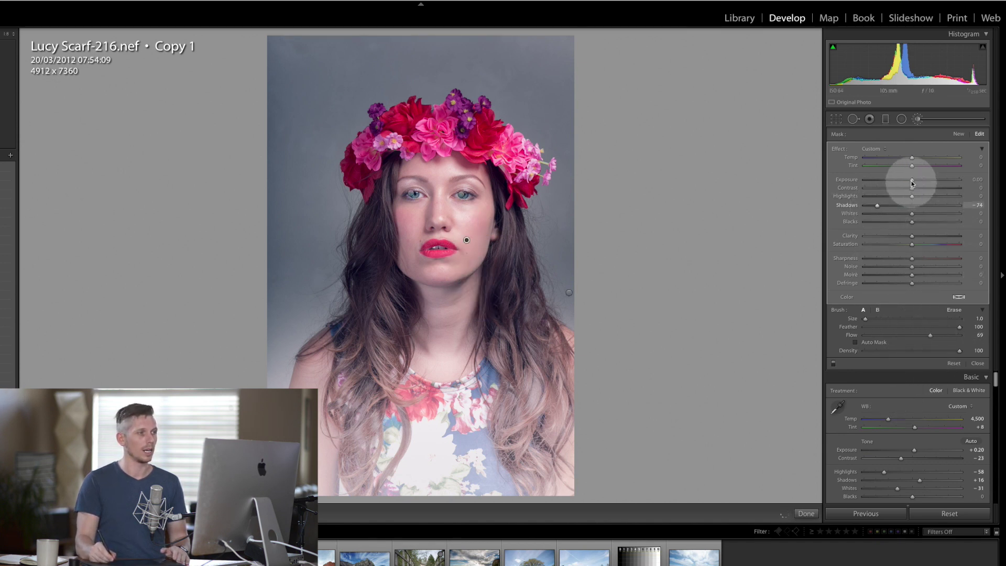
pyautogui.click(908, 181)
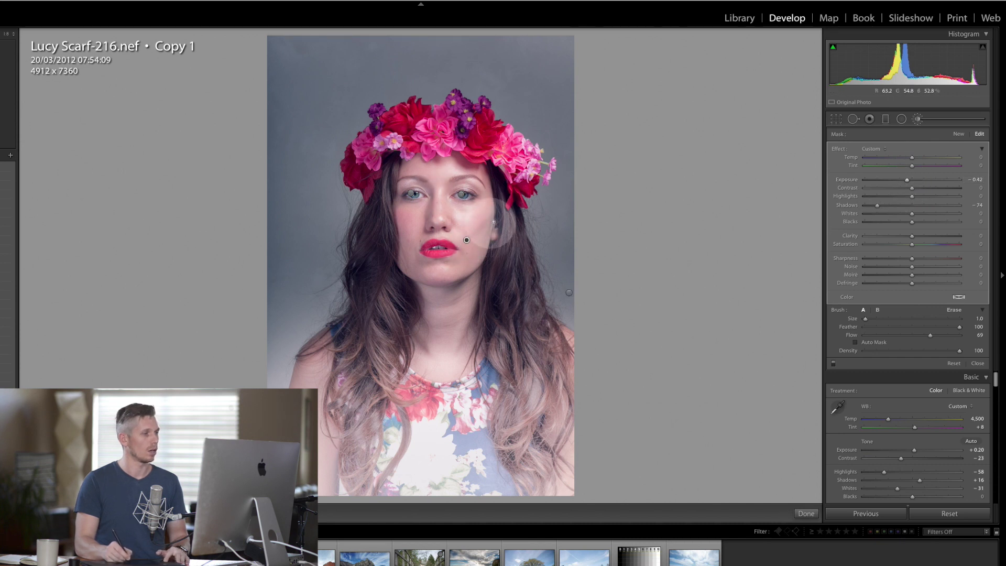
# - Refine the cheek and jawline shading with a brush size up to 6, undoing one stroke, and close the brush
pyautogui.press(']')
pyautogui.hotkey('ctrl', 'z')
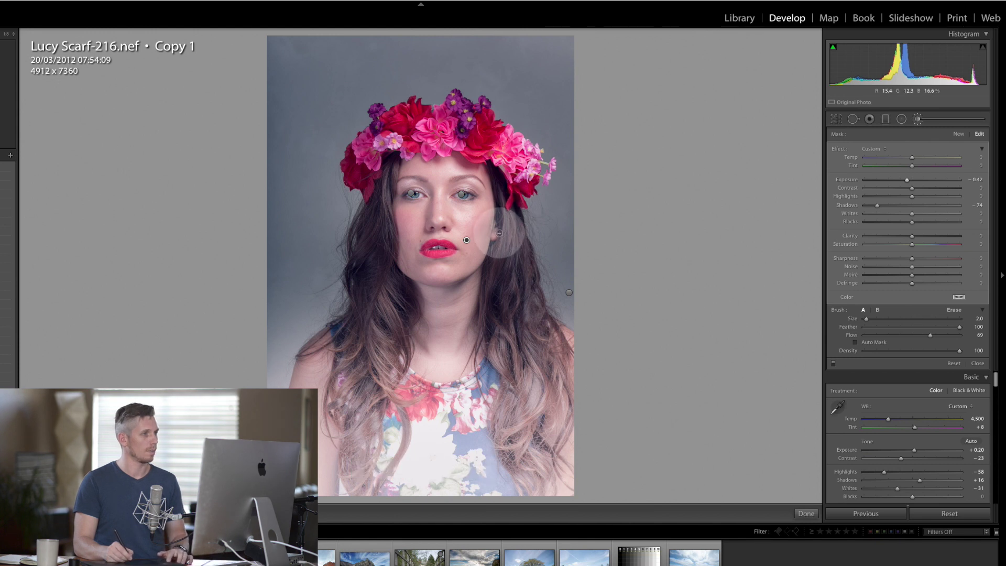
pyautogui.press(']')
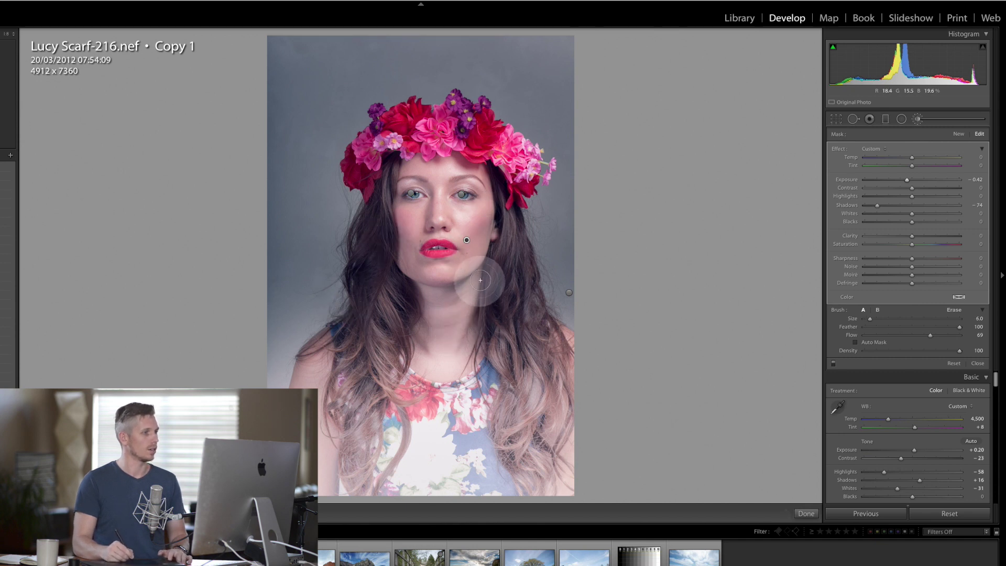
pyautogui.press(']')
pyautogui.press(']')
pyautogui.press(']')
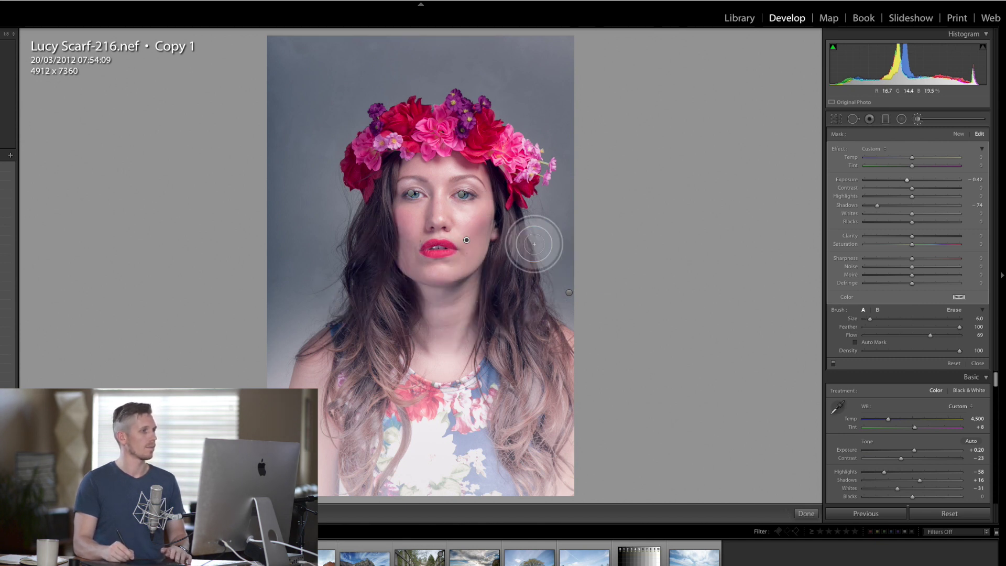
pyautogui.click(923, 122)
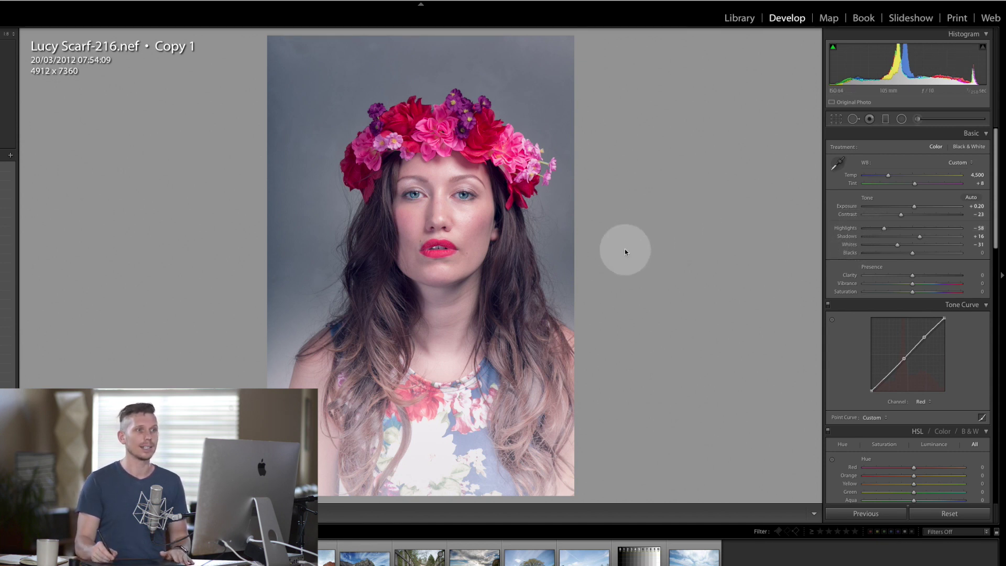
# - Draw an oval radial filter around the face with Shadows 4, Sharpness −100 and Invert Mask turned off
pyautogui.click(901, 119)
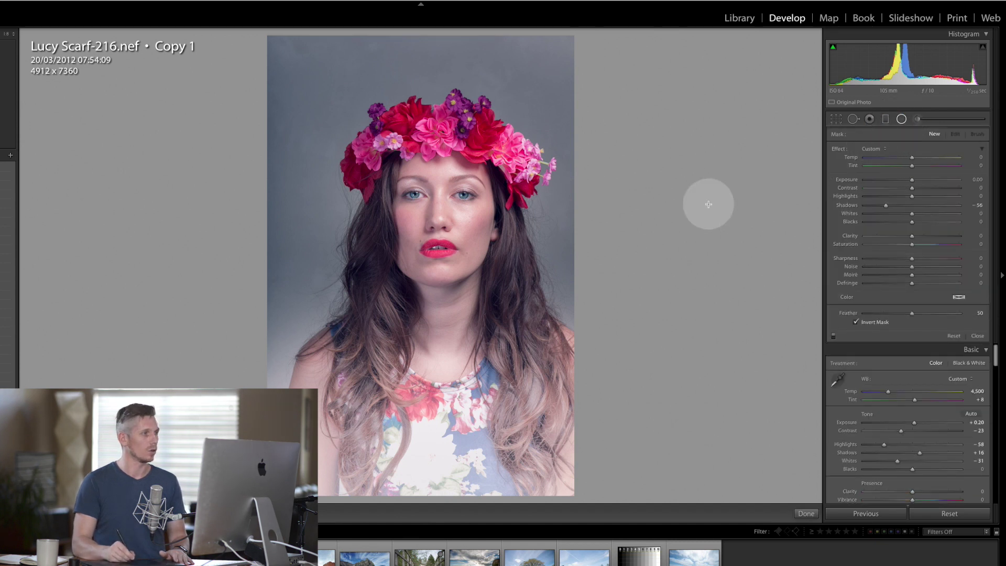
pyautogui.moveTo(434, 205); pyautogui.dragTo(501, 321)
pyautogui.moveTo(432, 203); pyautogui.dragTo(447, 225)
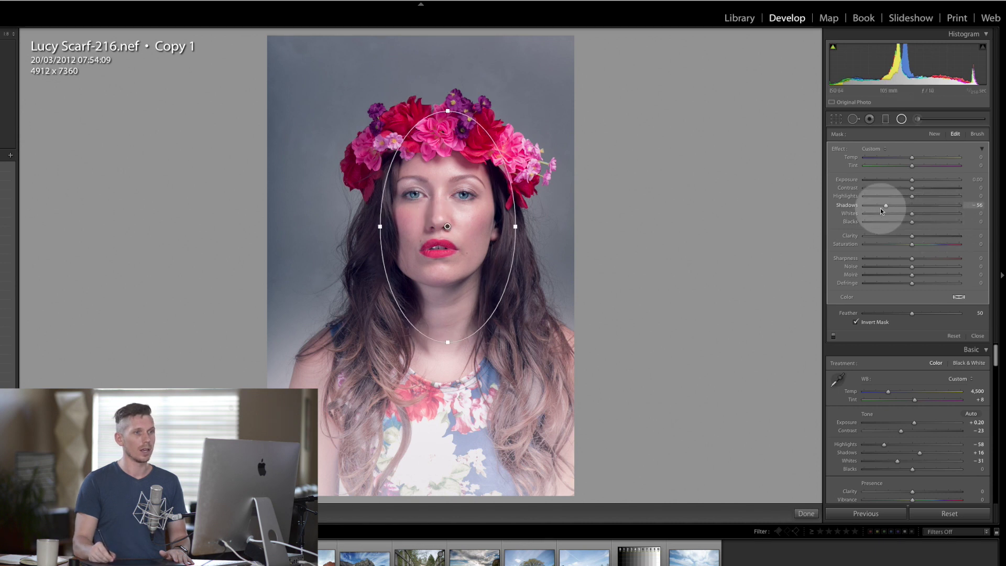
pyautogui.moveTo(886, 207); pyautogui.dragTo(915, 209)
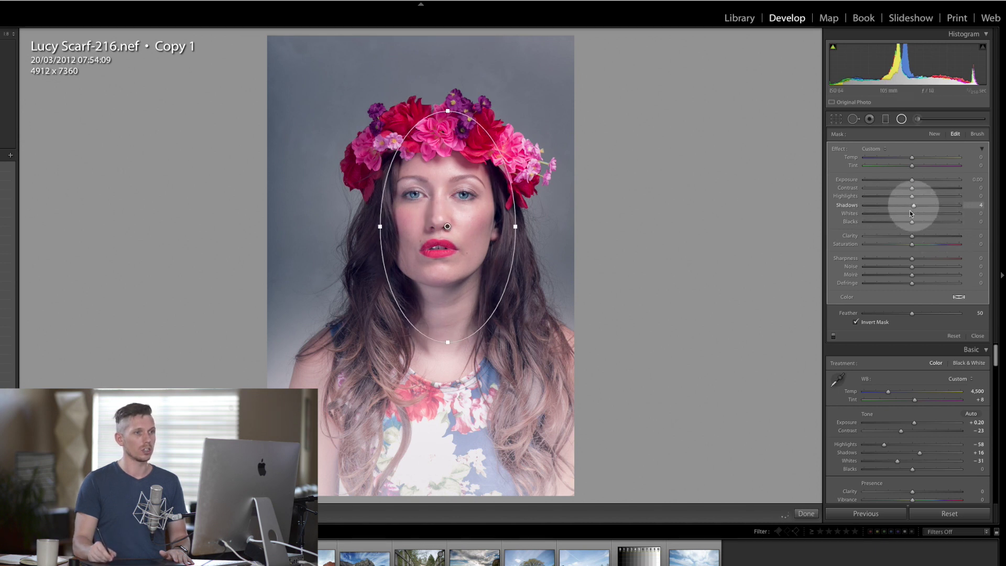
pyautogui.moveTo(912, 260); pyautogui.dragTo(811, 257)
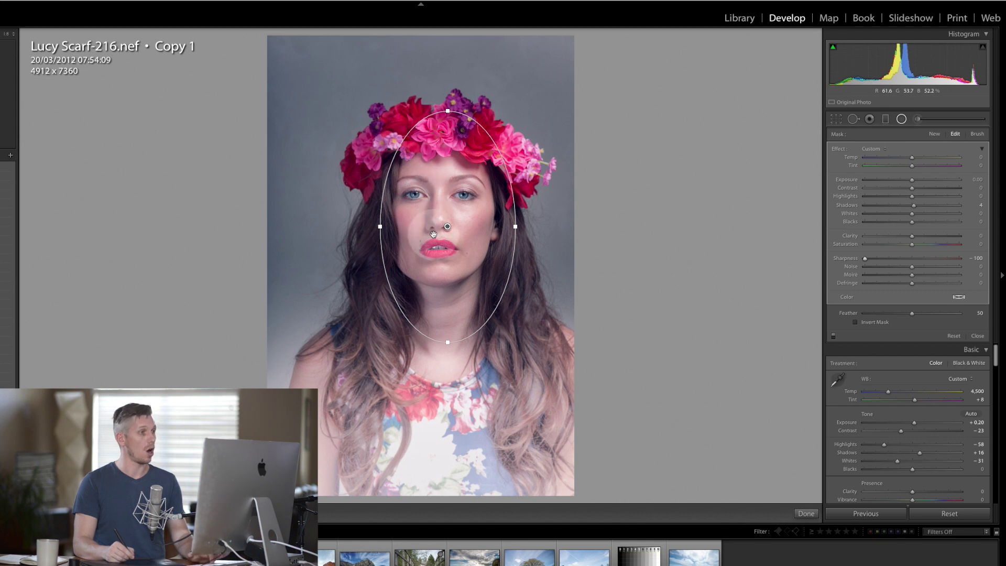
# - Display the mask overlay, centre the radial filter on the nose, and stretch the oval vertically to the base of the neck
pyautogui.press('o')
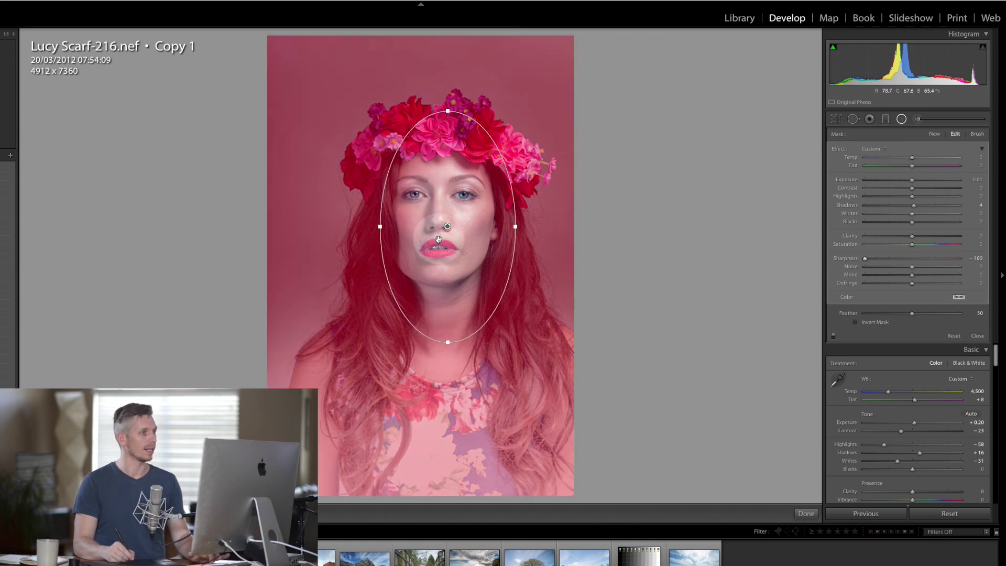
pyautogui.moveTo(448, 227); pyautogui.dragTo(440, 227)
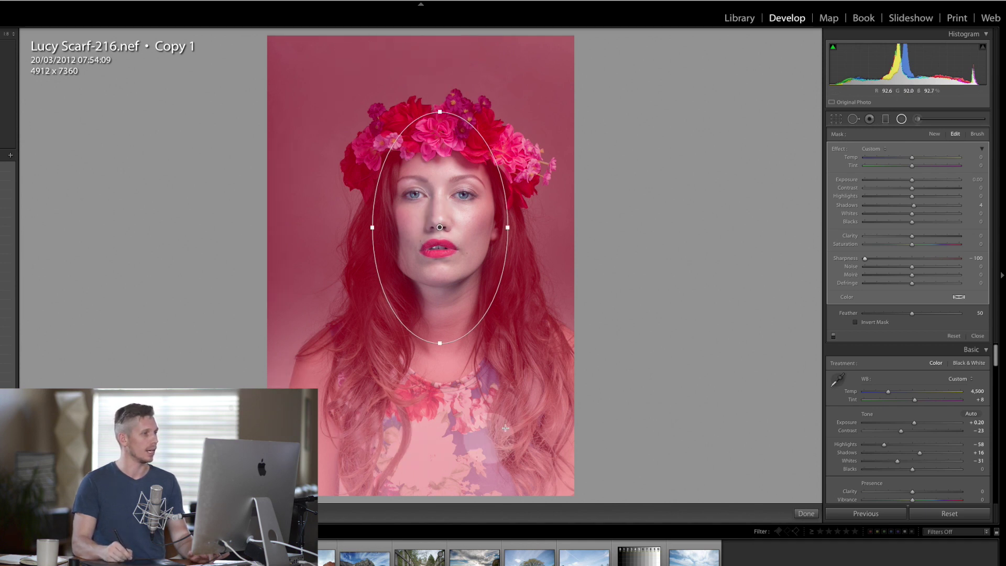
pyautogui.moveTo(442, 343); pyautogui.dragTo(440, 358)
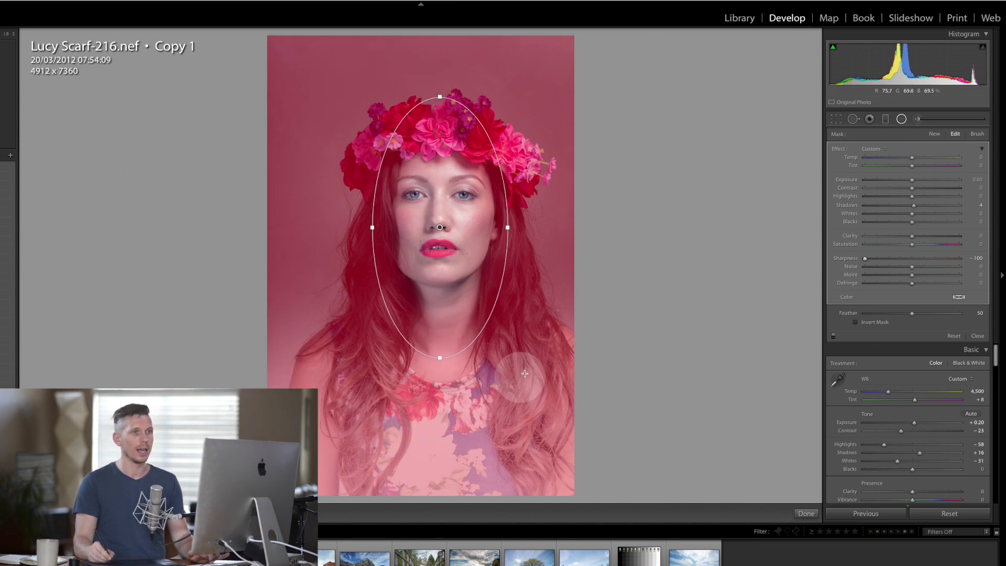
# - Erase the radial mask from the eyes, mouth and neck with a size 8 brush, hide the overlay, and close the filter
pyautogui.click(977, 134)
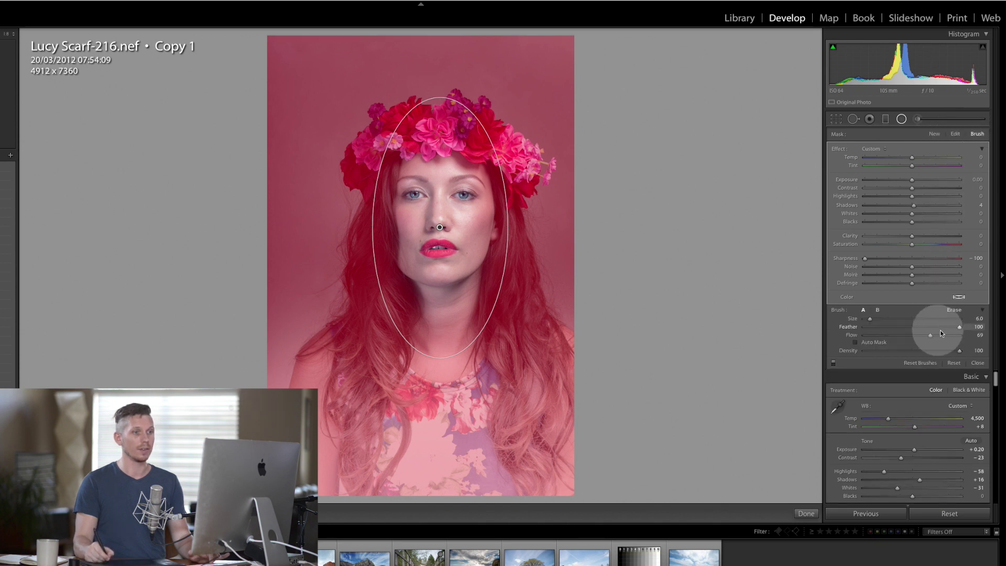
pyautogui.click(954, 310)
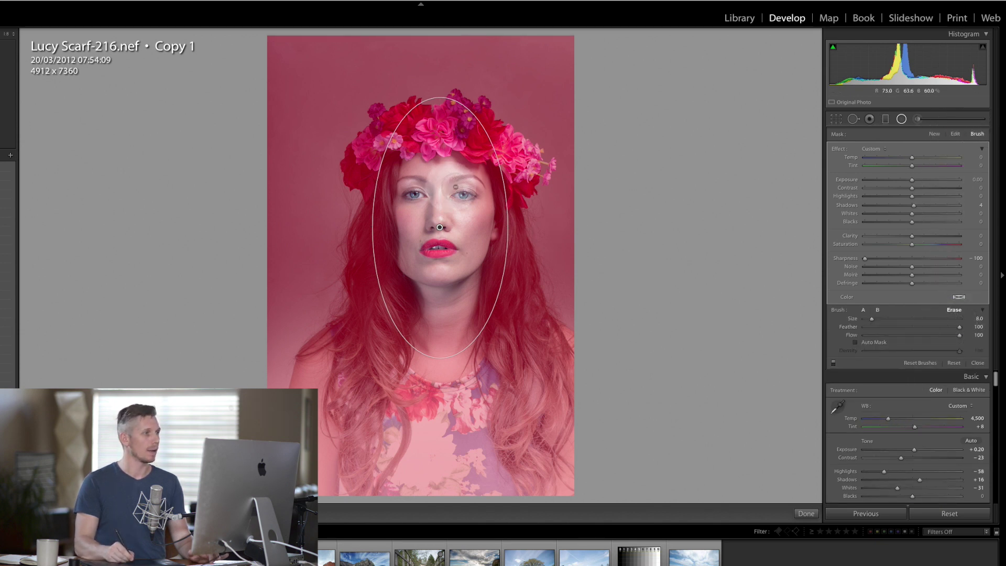
pyautogui.moveTo(466, 195)
pyautogui.mouseDown()
pyautogui.moveTo(416, 232)
pyautogui.moveTo(415, 198)
pyautogui.mouseUp()
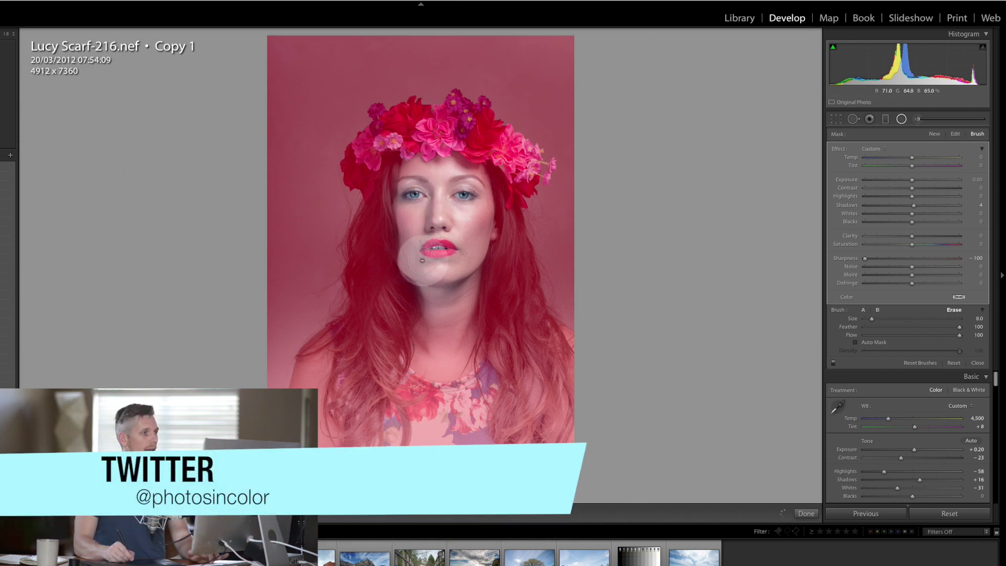
pyautogui.moveTo(419, 251)
pyautogui.mouseDown()
pyautogui.moveTo(439, 251)
pyautogui.moveTo(417, 250)
pyautogui.moveTo(463, 330)
pyautogui.mouseUp()
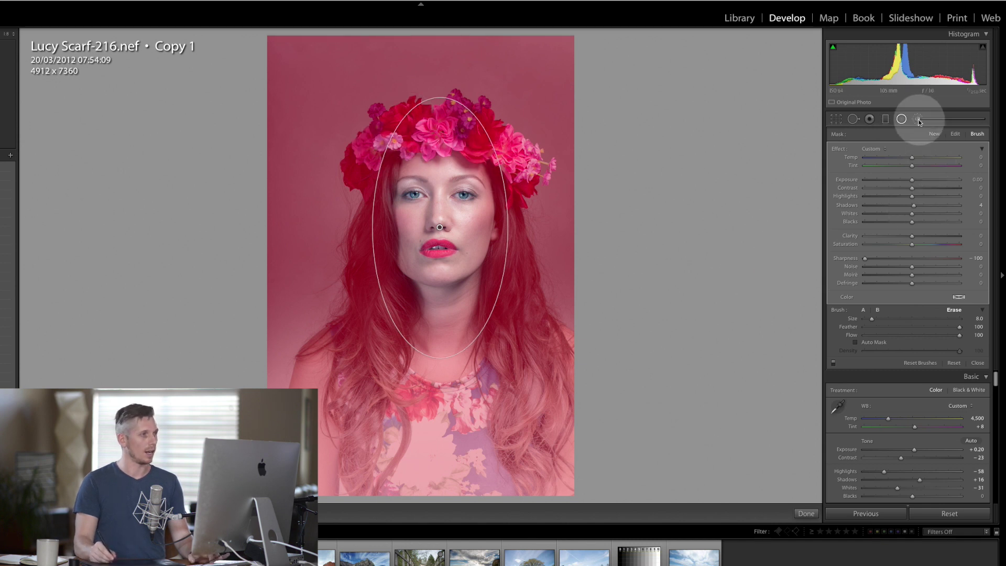
pyautogui.press('o')
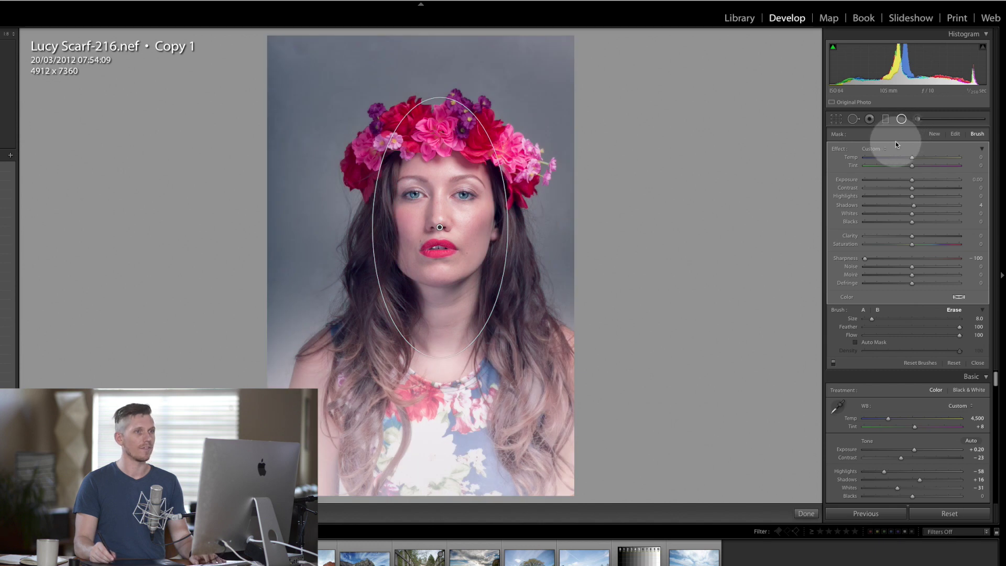
pyautogui.click(902, 120)
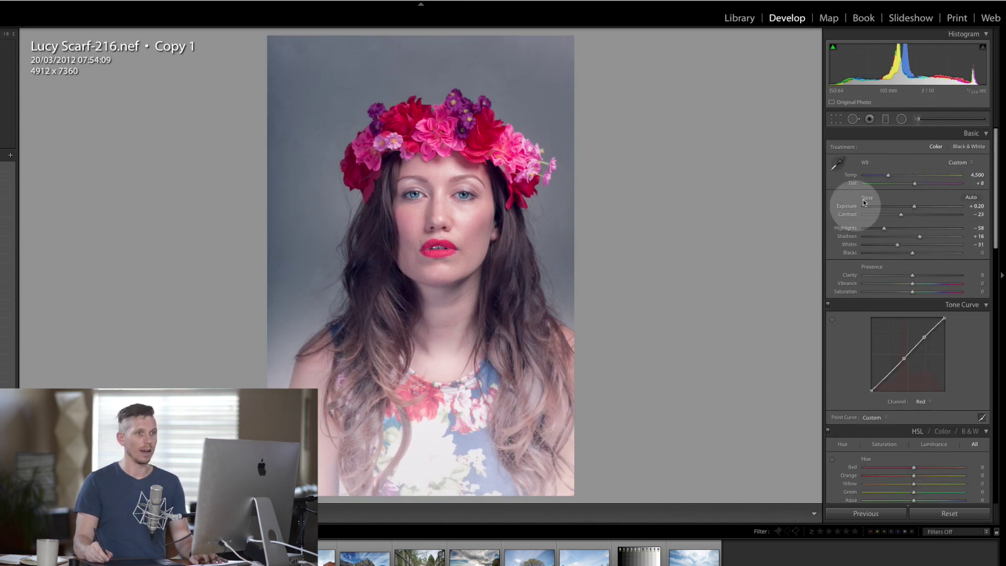
# - Split tone the portrait with highlights at Hue 30 and Saturation 7 and shadows at Hue 248 and Saturation 19
pyautogui.moveTo(995, 209); pyautogui.dragTo(1002, 350)
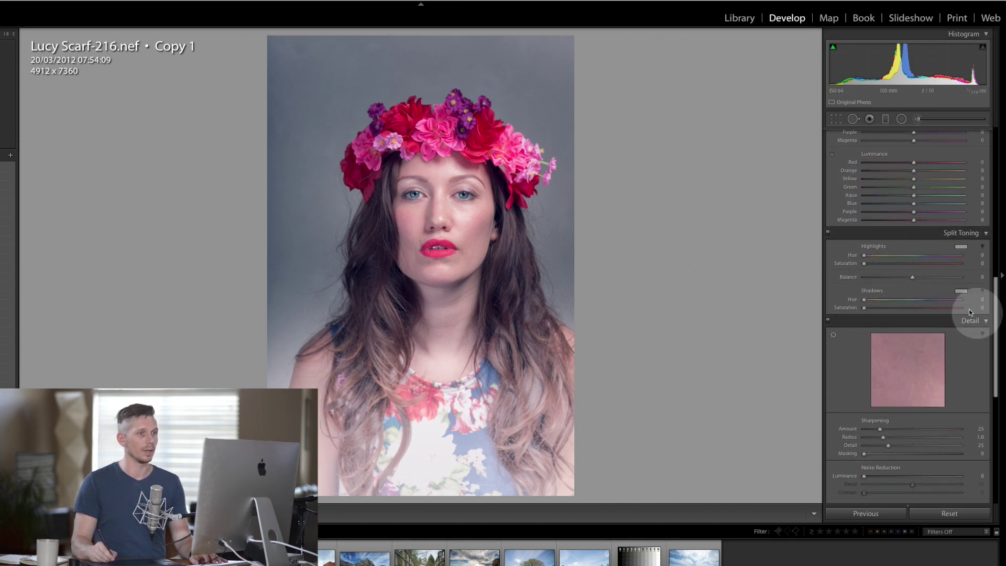
pyautogui.click(873, 256)
pyautogui.moveTo(865, 263); pyautogui.dragTo(870, 263)
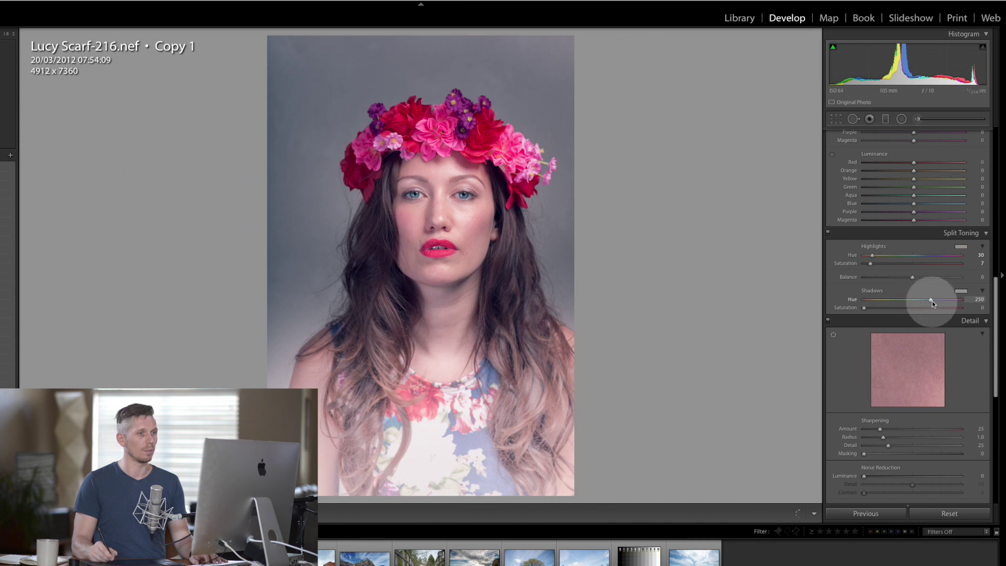
pyautogui.moveTo(865, 309); pyautogui.dragTo(887, 308)
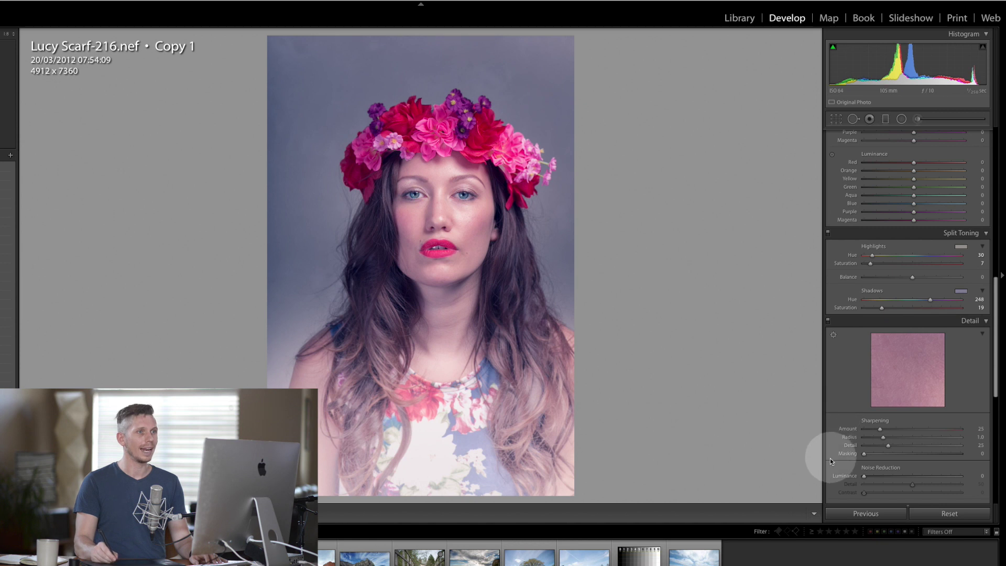
# - Move the chest-level graduated filter slightly upwards, set its Contrast to −80, reduce its Exposure a little, and close the filter
pyautogui.click(886, 119)
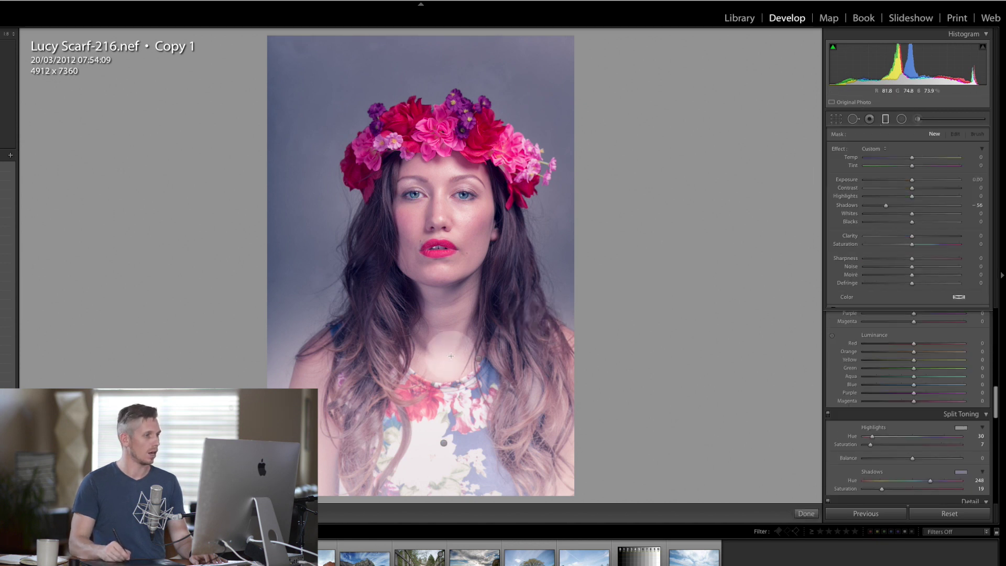
pyautogui.click(478, 359)
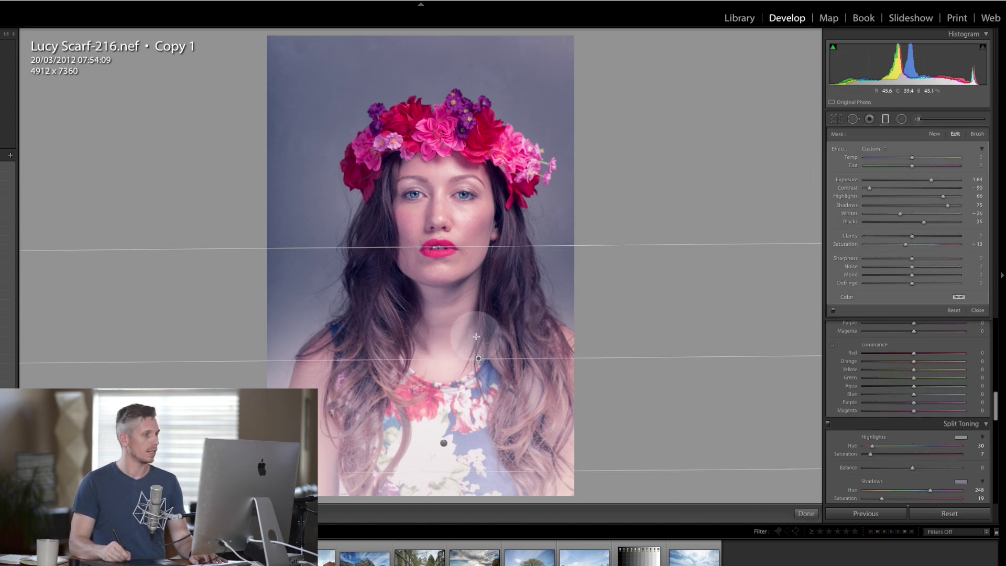
pyautogui.moveTo(479, 358); pyautogui.dragTo(475, 351)
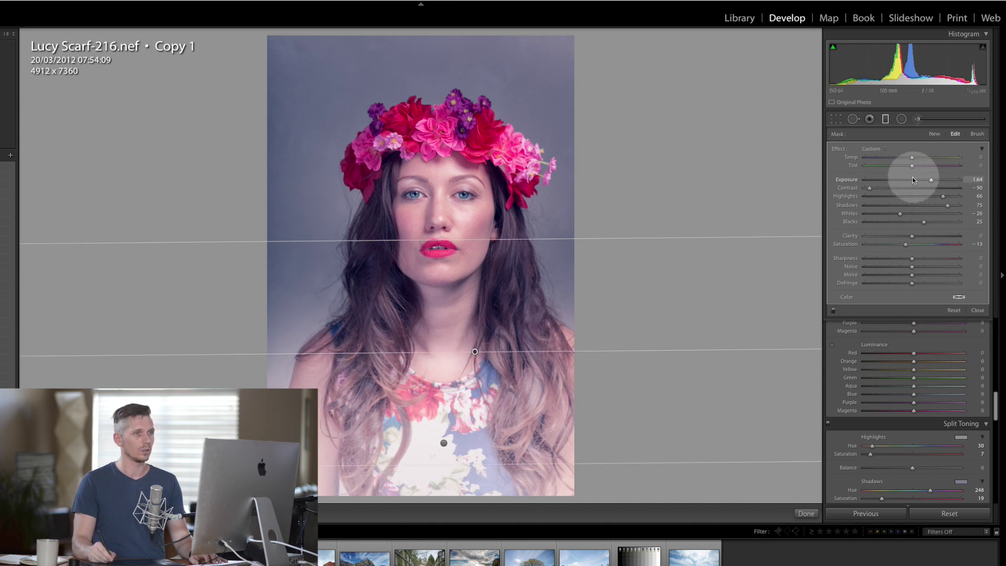
pyautogui.click(874, 188)
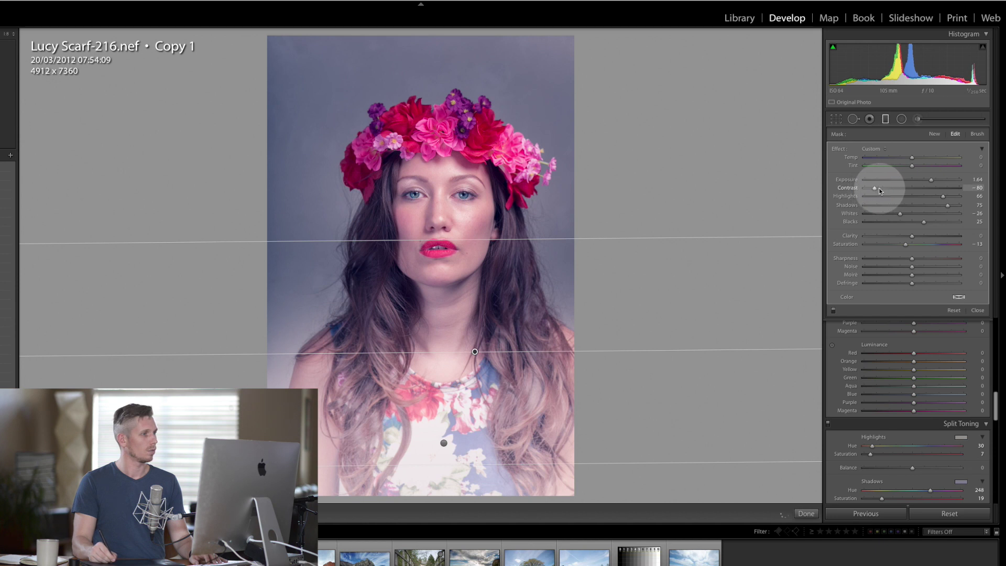
pyautogui.moveTo(931, 180); pyautogui.dragTo(928, 178)
pyautogui.click(885, 120)
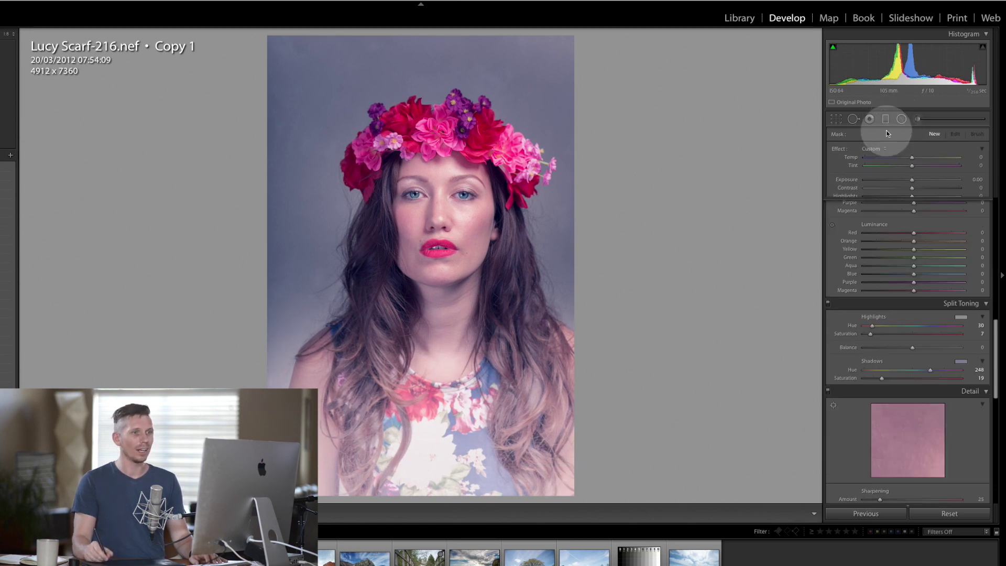
# - Fade the shadows on the RGB tone curve by anchoring a lower-quarter point, lifting the black point to about 14.5%, and nudging the anchor up
pyautogui.moveTo(997, 293); pyautogui.dragTo(995, 142)
pyautogui.click(922, 407)
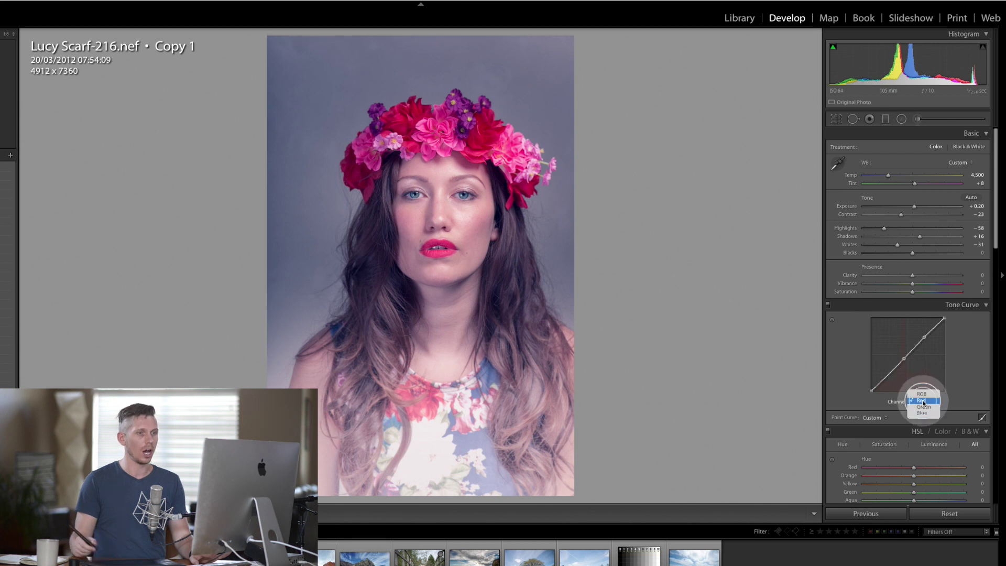
pyautogui.click(942, 395)
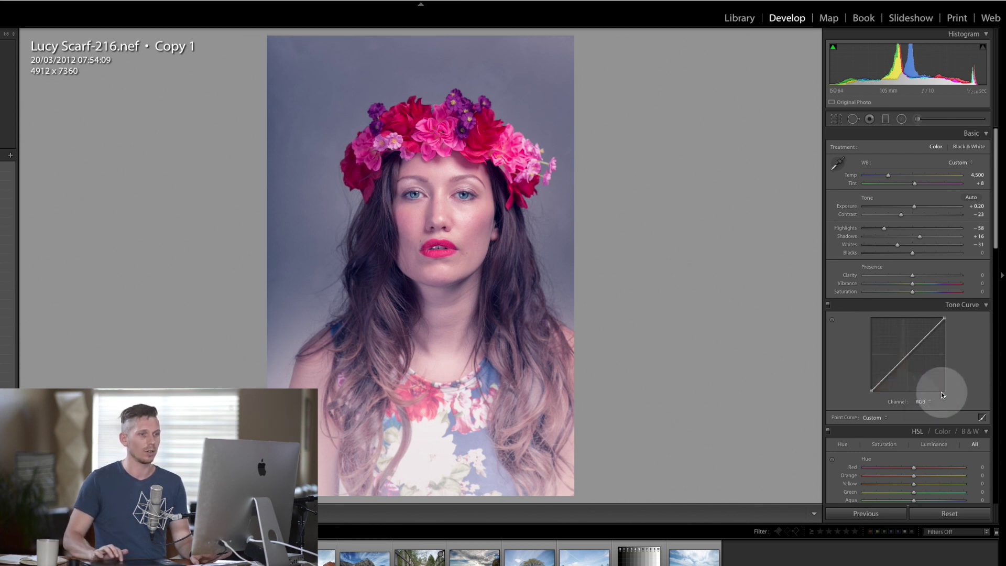
pyautogui.click(892, 371)
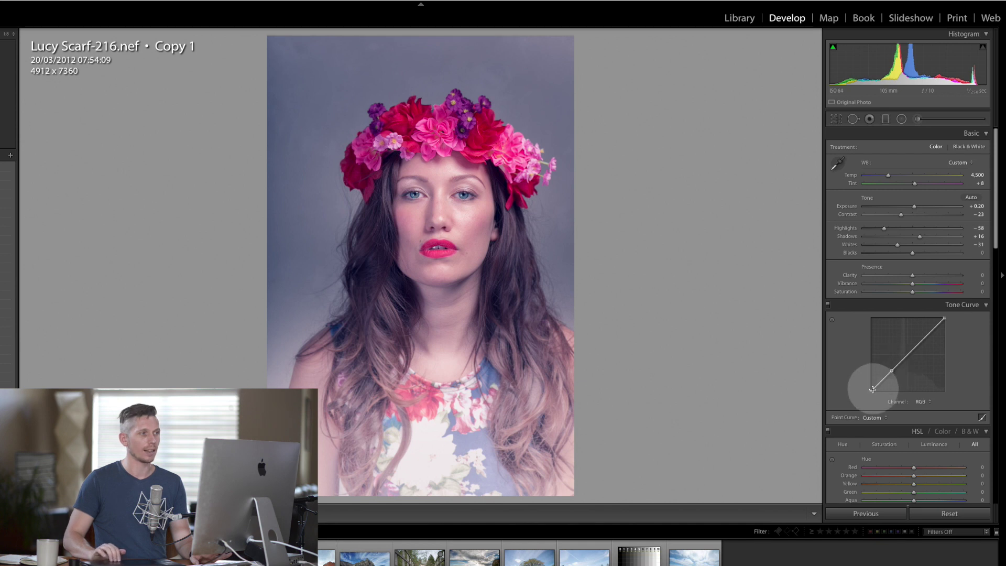
pyautogui.moveTo(871, 391); pyautogui.dragTo(872, 382)
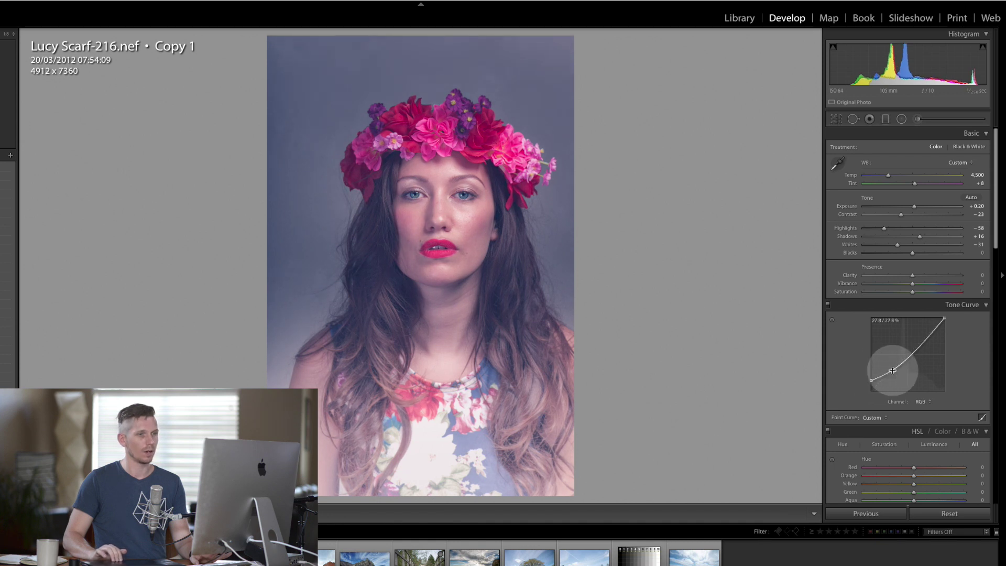
pyautogui.moveTo(892, 370); pyautogui.dragTo(890, 369)
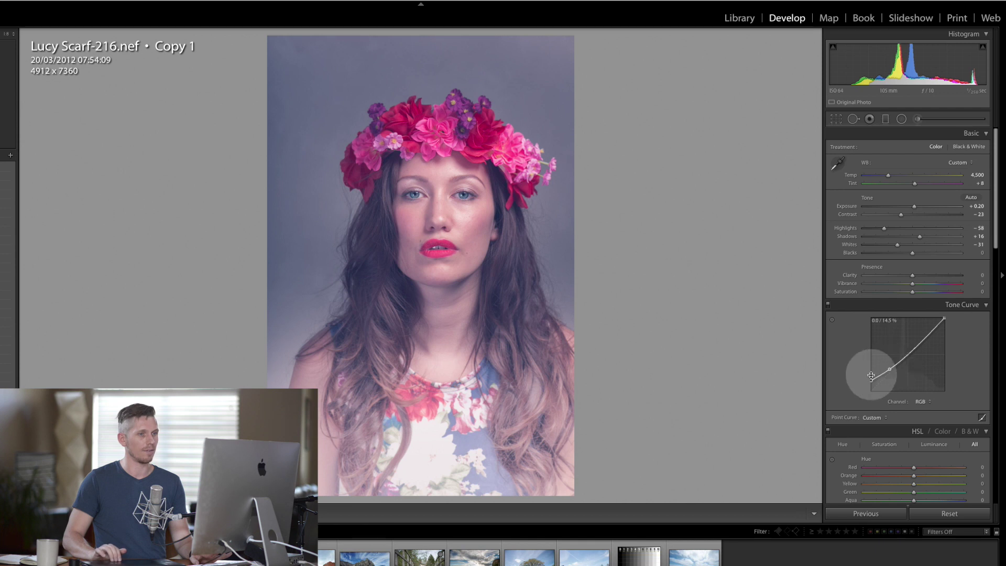
pyautogui.moveTo(871, 380); pyautogui.dragTo(870, 380)
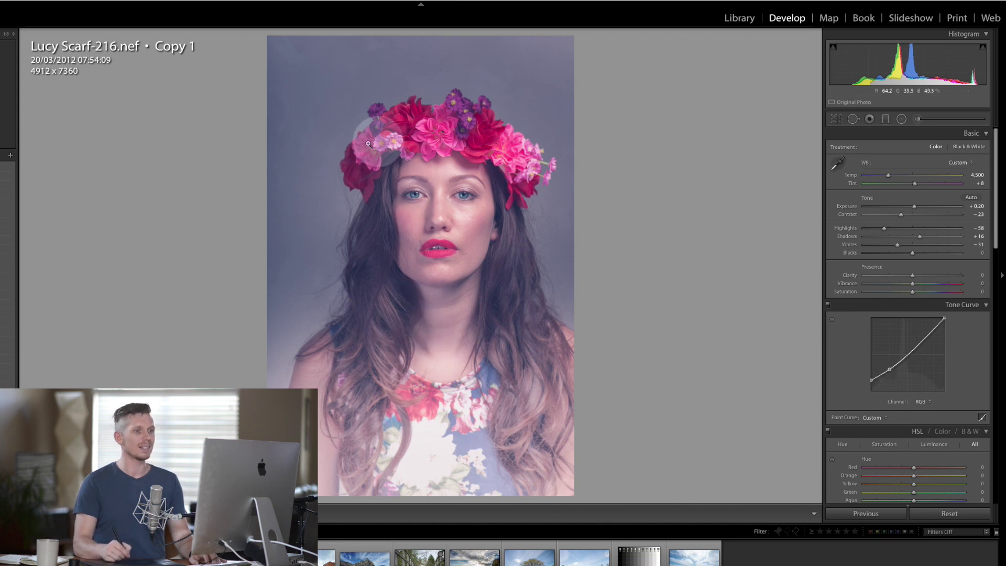
# - Raise the lower midtone point of the Red channel curve slightly
pyautogui.click(921, 402)
pyautogui.click(925, 407)
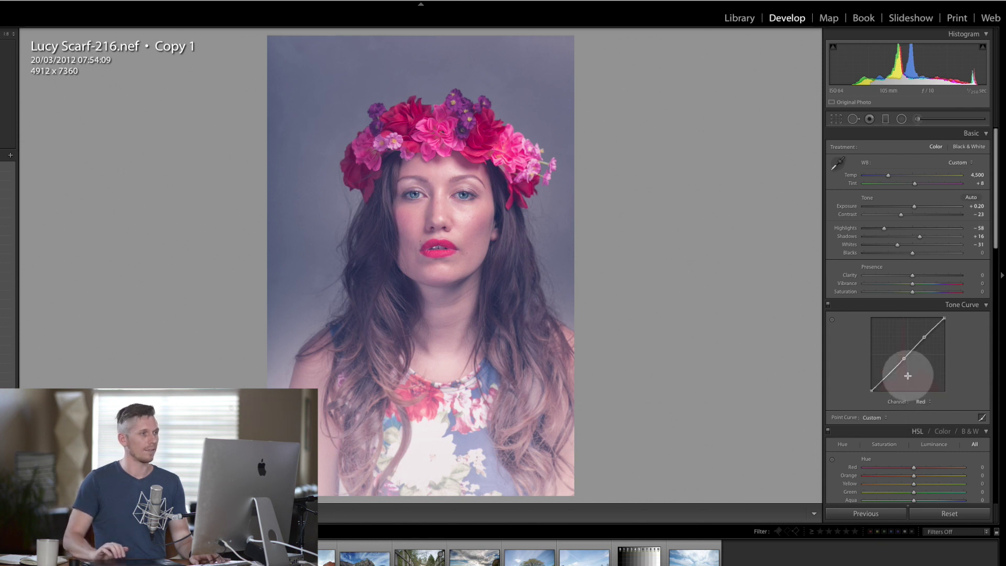
pyautogui.moveTo(905, 360); pyautogui.dragTo(903, 357)
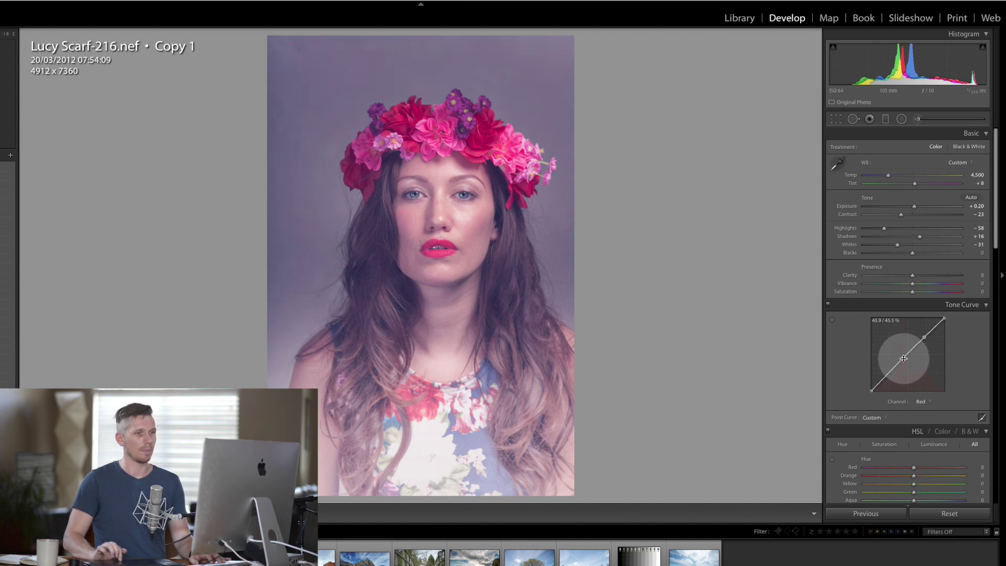
# - Lift the black point of the Blue channel curve to about 11.4% and compare the edit with the original photo
pyautogui.click(920, 402)
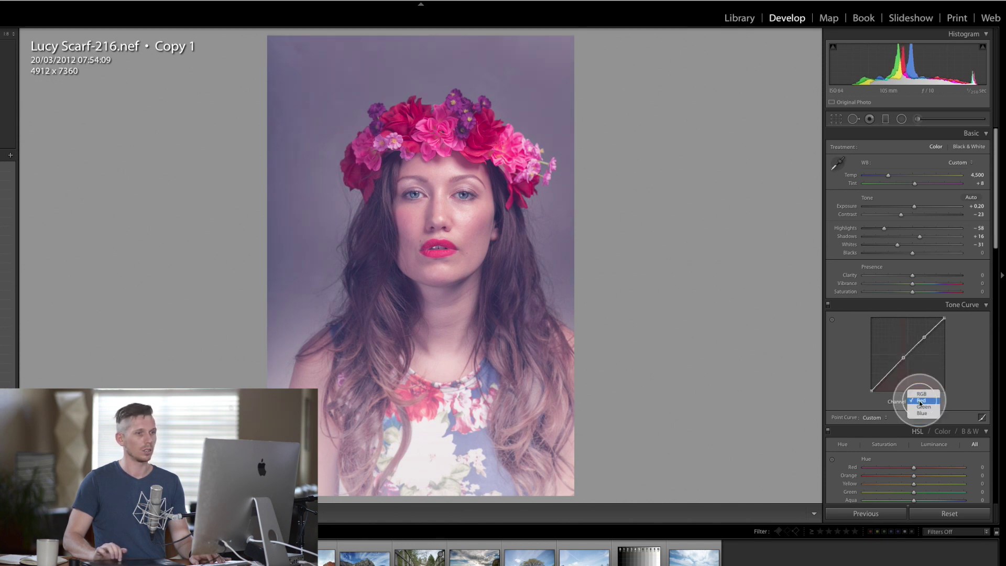
pyautogui.click(922, 410)
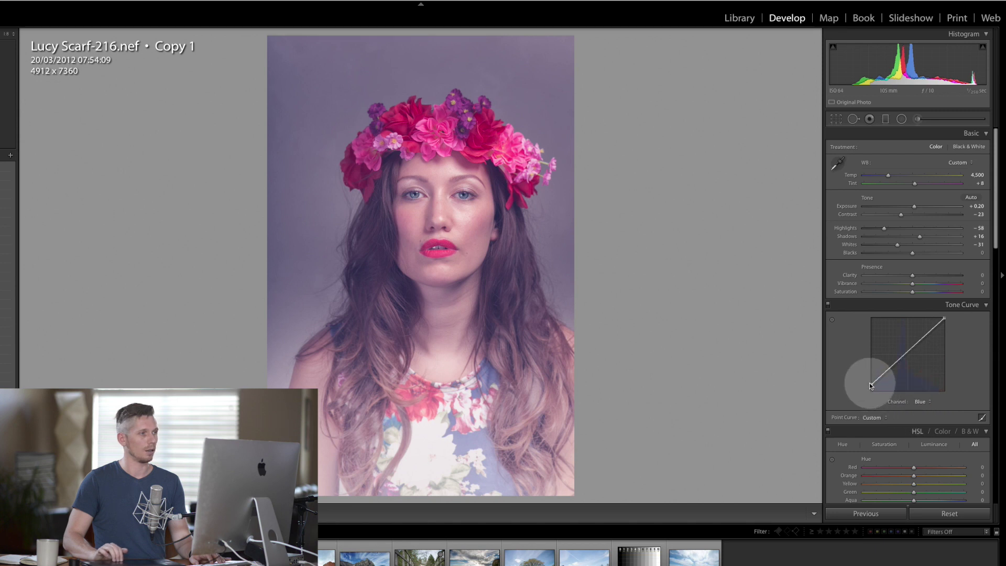
pyautogui.moveTo(870, 384); pyautogui.dragTo(871, 385)
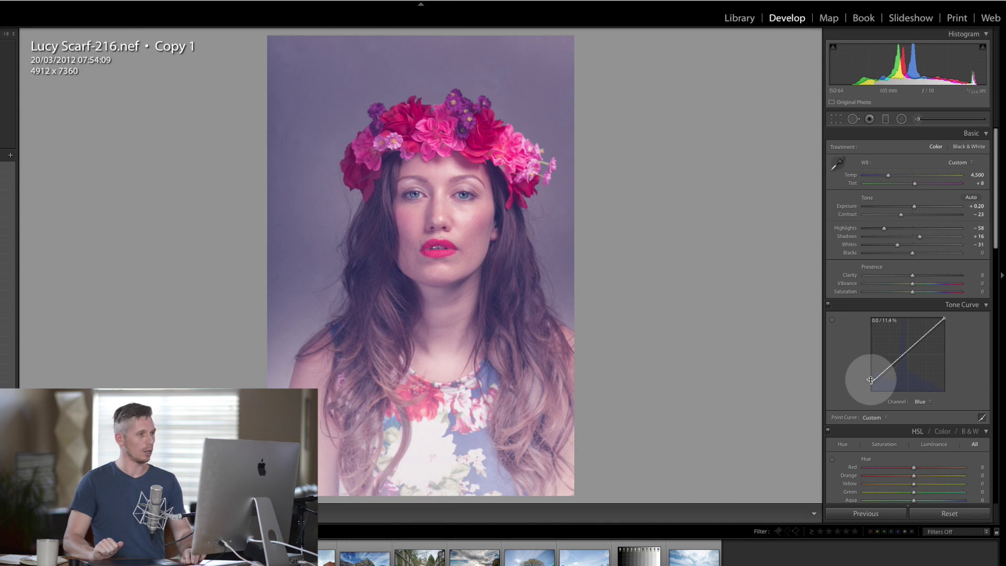
pyautogui.press('Left')
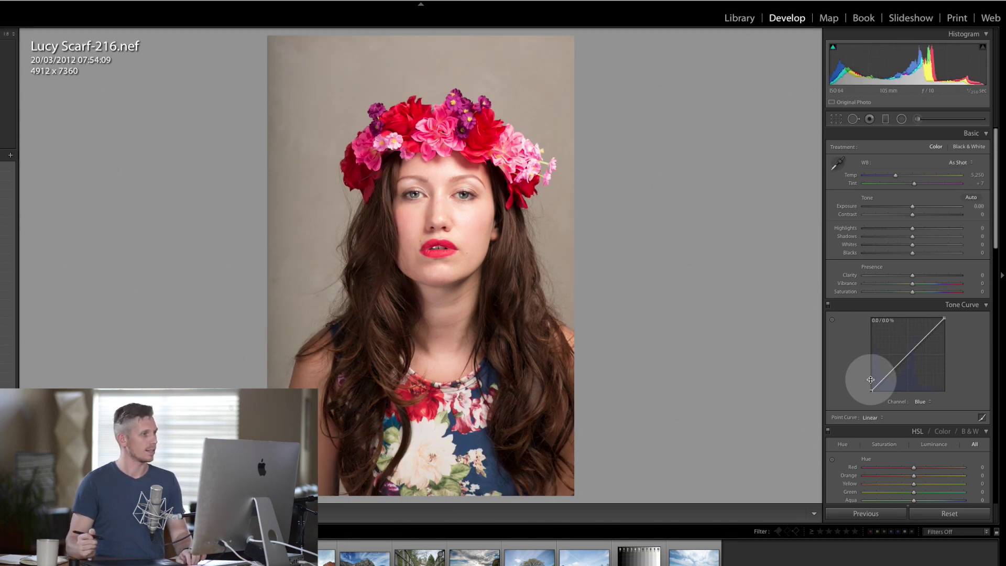
pyautogui.press('Right')
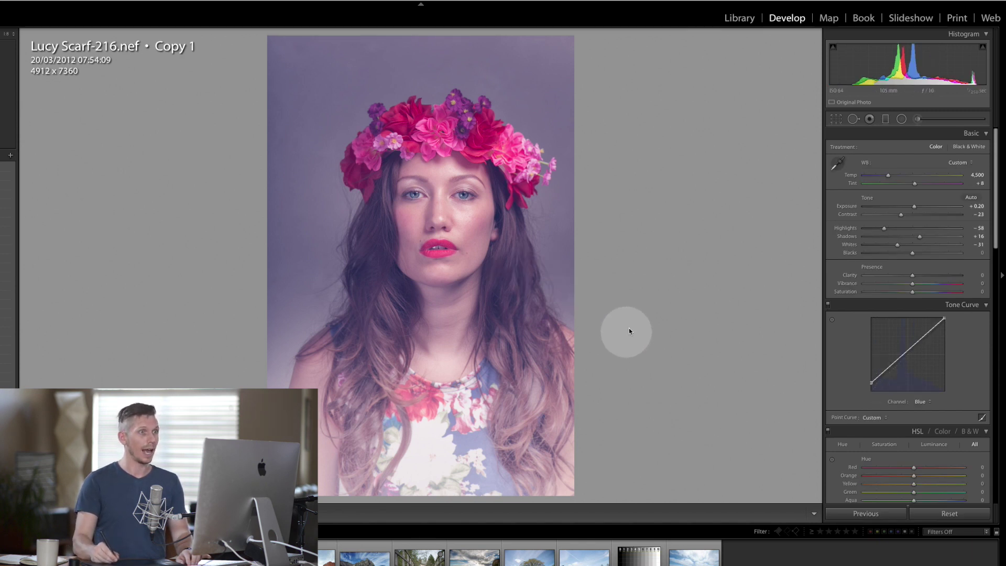
# - Crop the portrait to 4111 x 6160 at its original aspect, keeping the whole flower crown in frame, and straighten it along the eyes
pyautogui.click(836, 119)
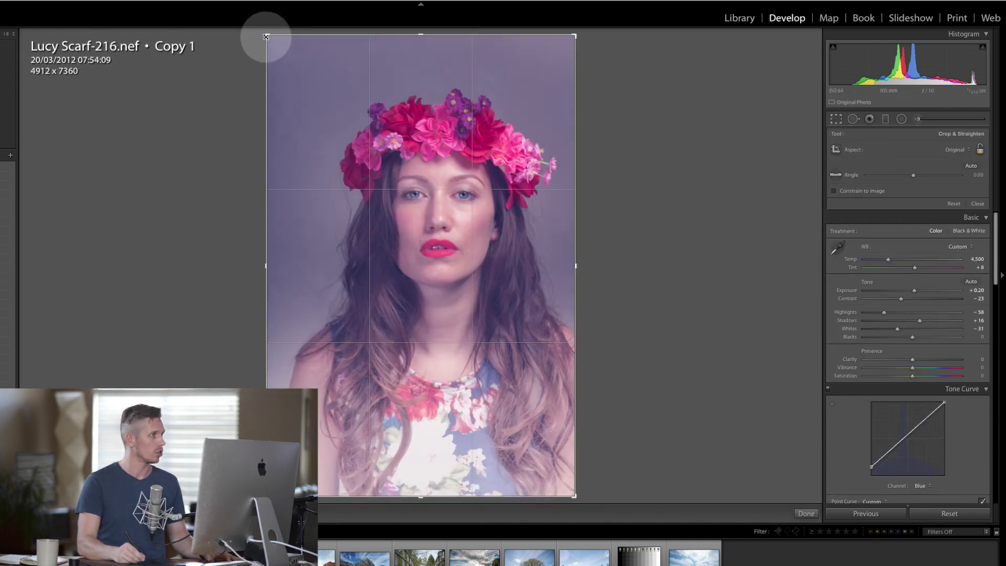
pyautogui.moveTo(267, 35); pyautogui.dragTo(286, 73)
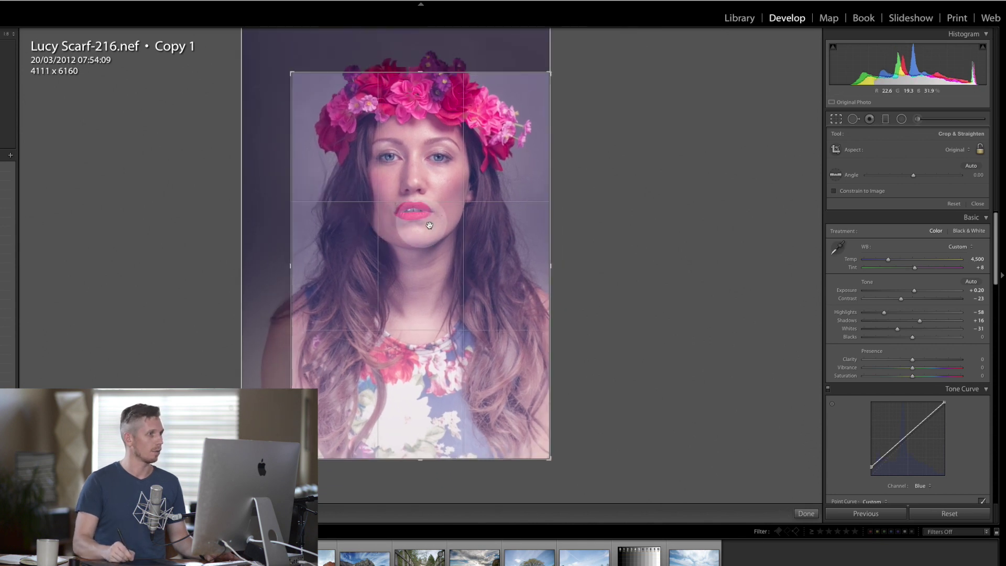
pyautogui.moveTo(437, 228); pyautogui.dragTo(443, 269)
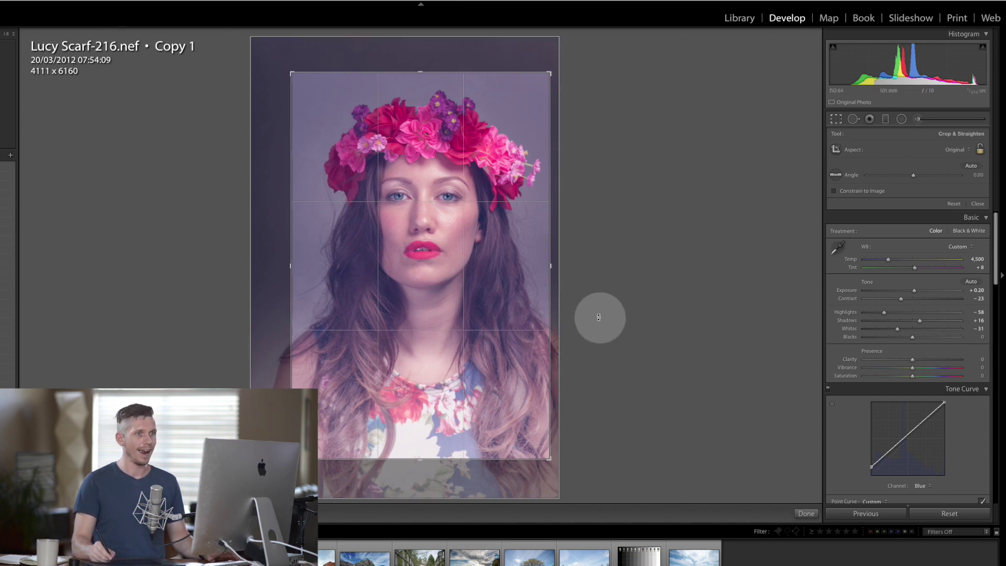
pyautogui.click(836, 176)
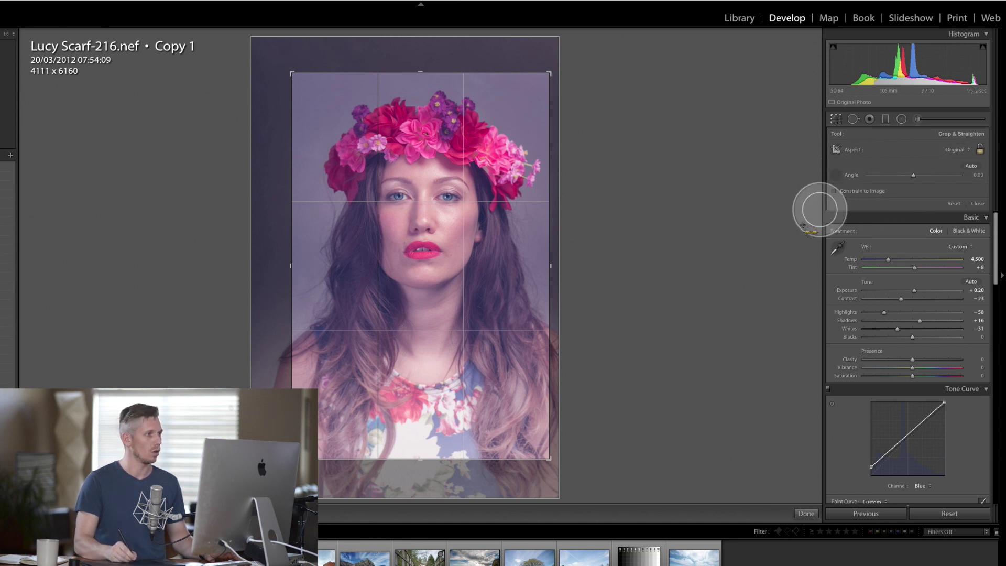
pyautogui.moveTo(399, 196); pyautogui.dragTo(448, 196)
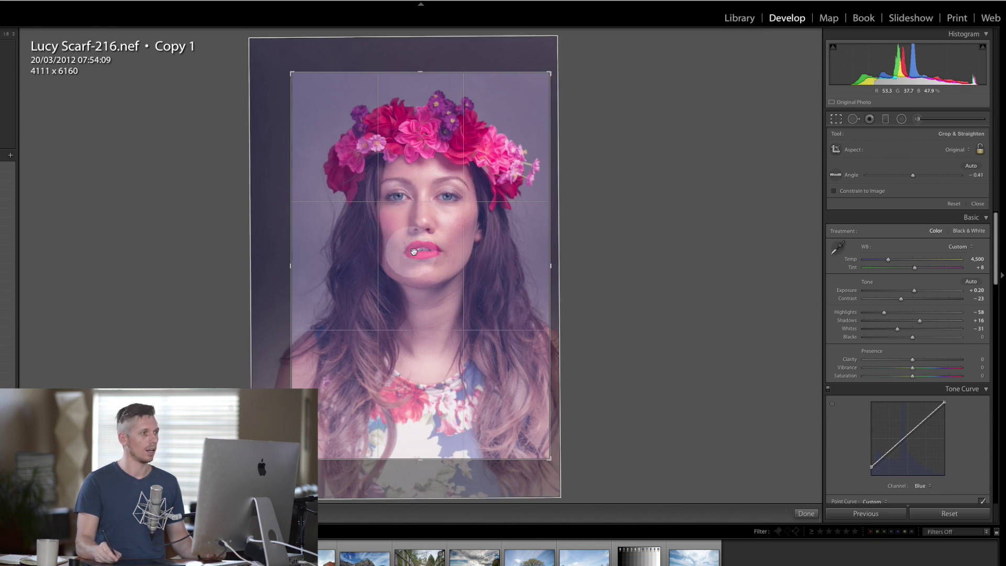
pyautogui.click(834, 120)
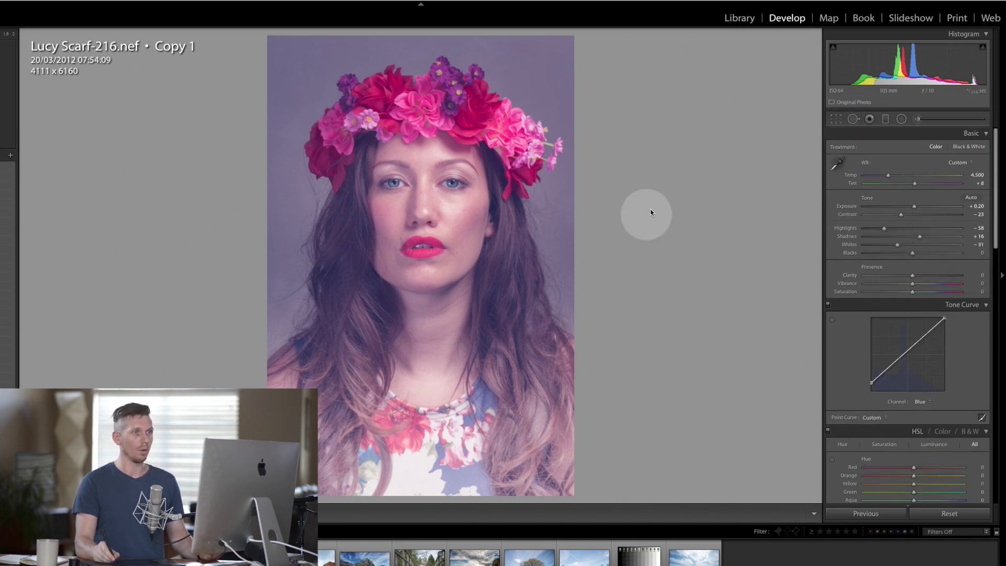
# - Draw a large oval radial filter centred on the chin with Exposure −1.99, Shadows −4 and Invert Mask turned off
pyautogui.click(902, 120)
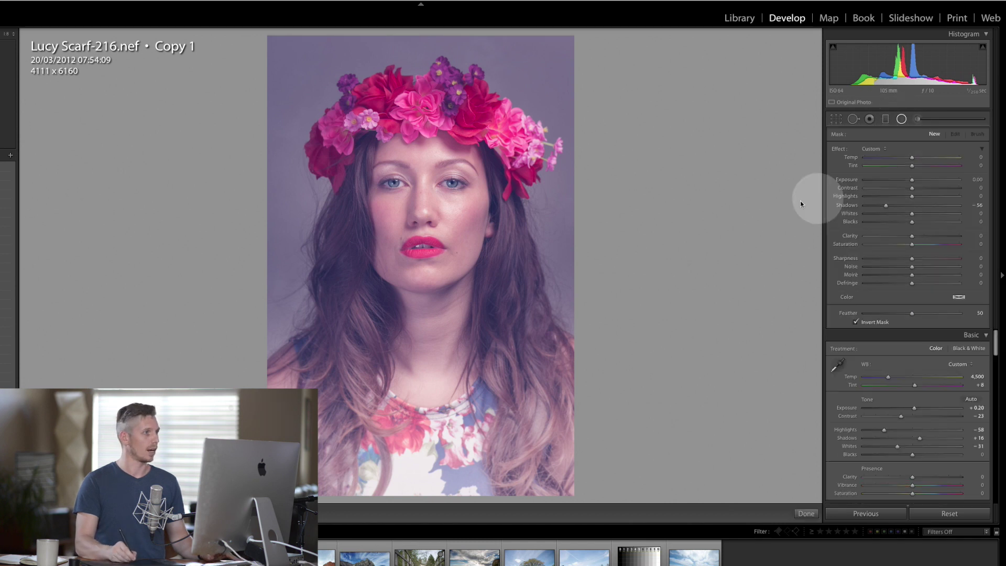
pyautogui.moveTo(423, 165); pyautogui.dragTo(564, 411)
pyautogui.moveTo(428, 173); pyautogui.dragTo(424, 273)
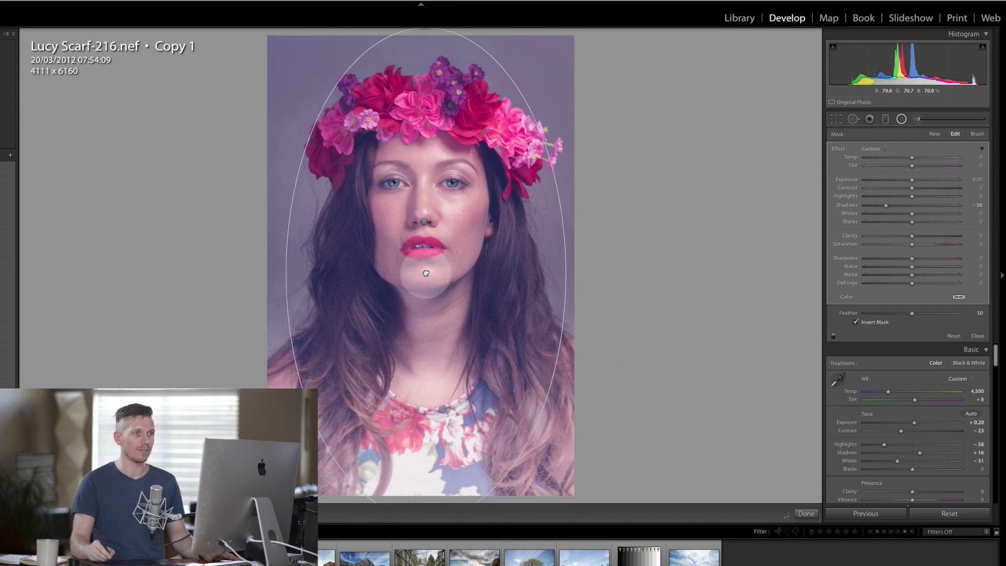
pyautogui.moveTo(893, 207); pyautogui.dragTo(888, 184)
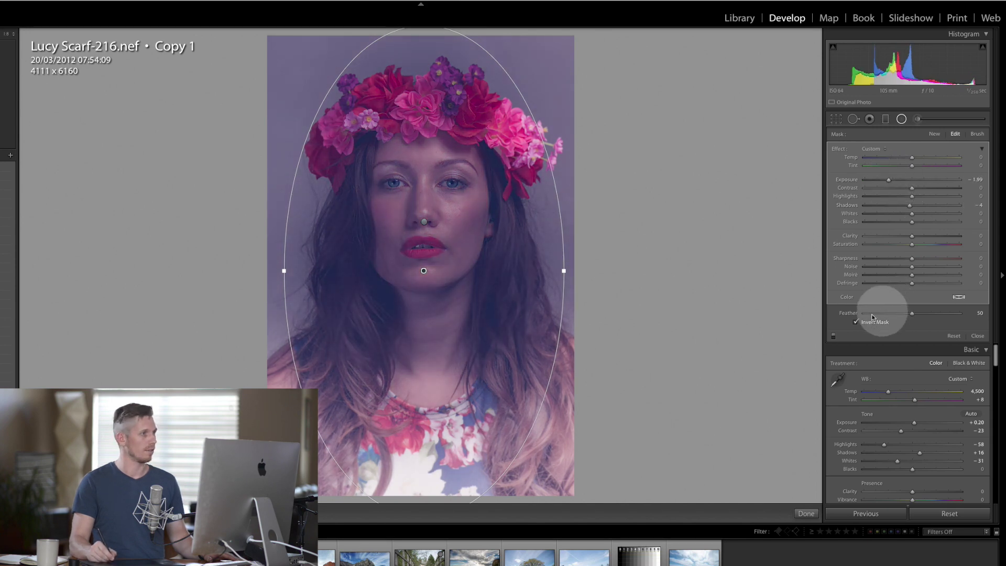
pyautogui.click(855, 322)
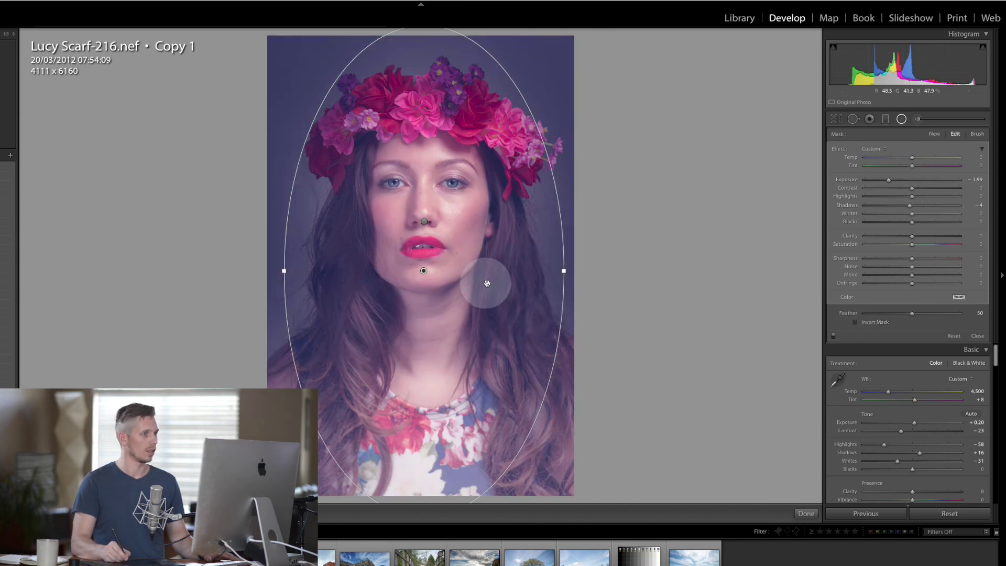
# - Widen the oval beyond the photo's sides, set Exposure −2.44 and Feather about 26, close the filter, and compare with the original
pyautogui.moveTo(565, 272); pyautogui.dragTo(610, 271)
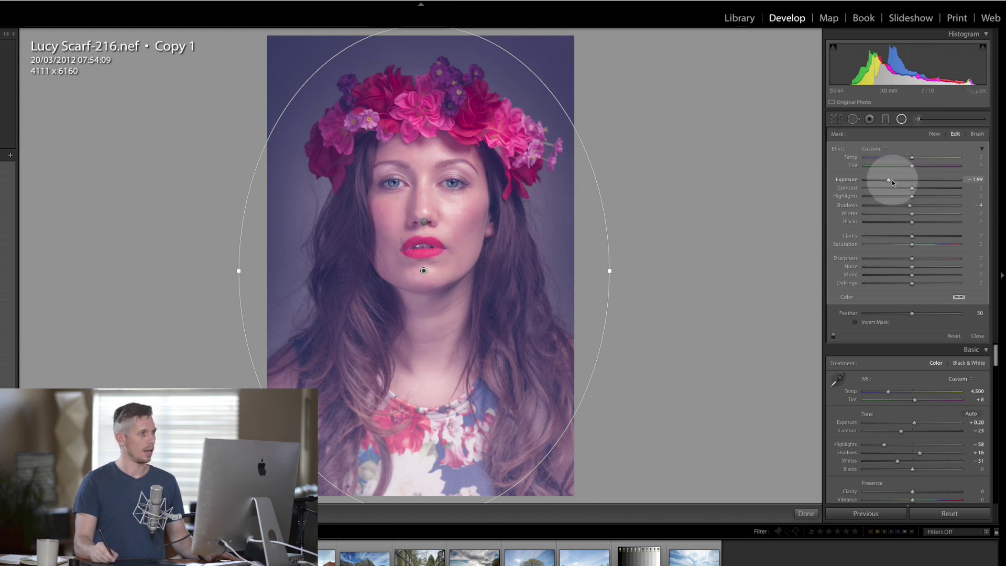
pyautogui.moveTo(891, 181); pyautogui.dragTo(886, 182)
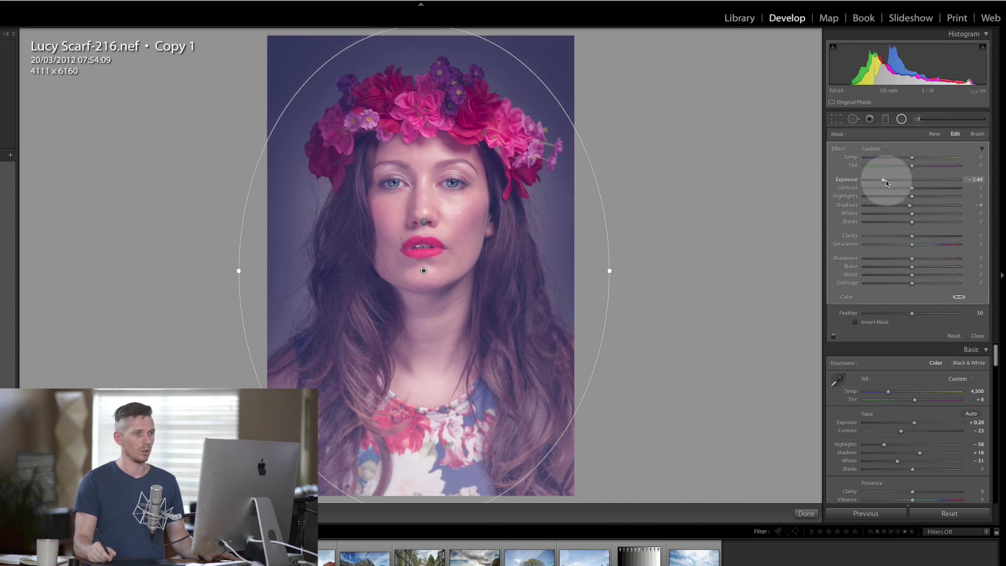
pyautogui.moveTo(912, 313); pyautogui.dragTo(892, 315)
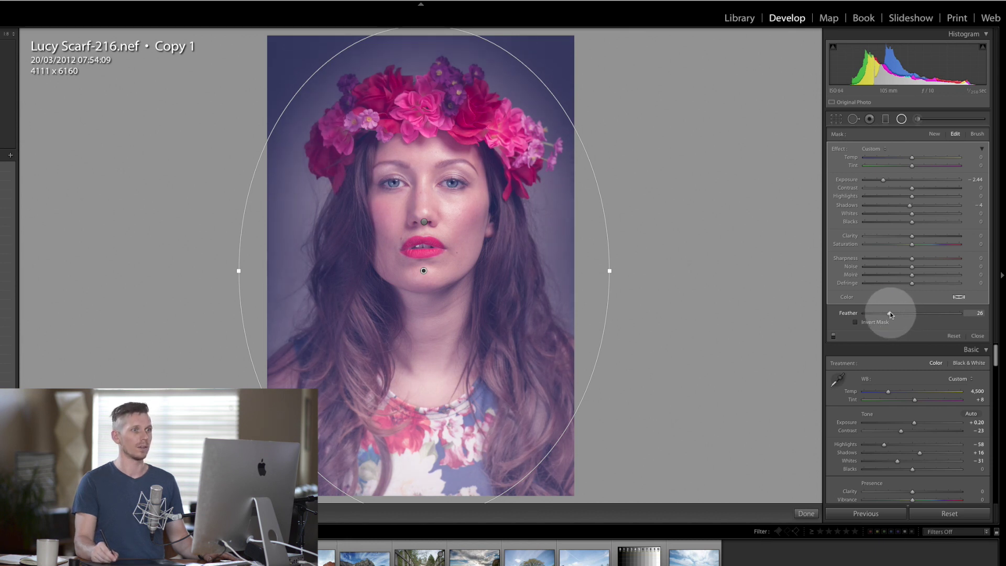
pyautogui.moveTo(891, 313); pyautogui.dragTo(888, 313)
pyautogui.click(902, 121)
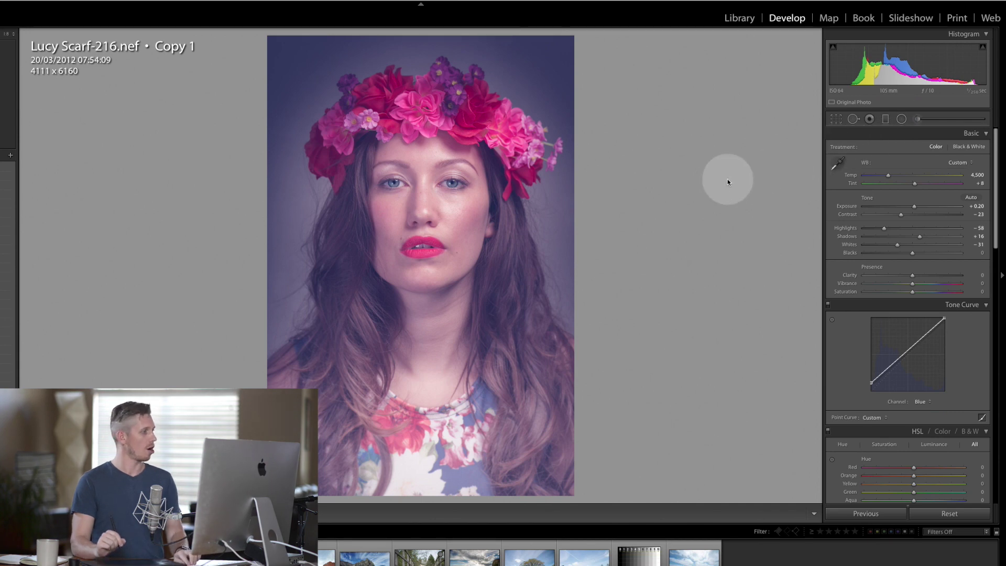
pyautogui.press('Left')
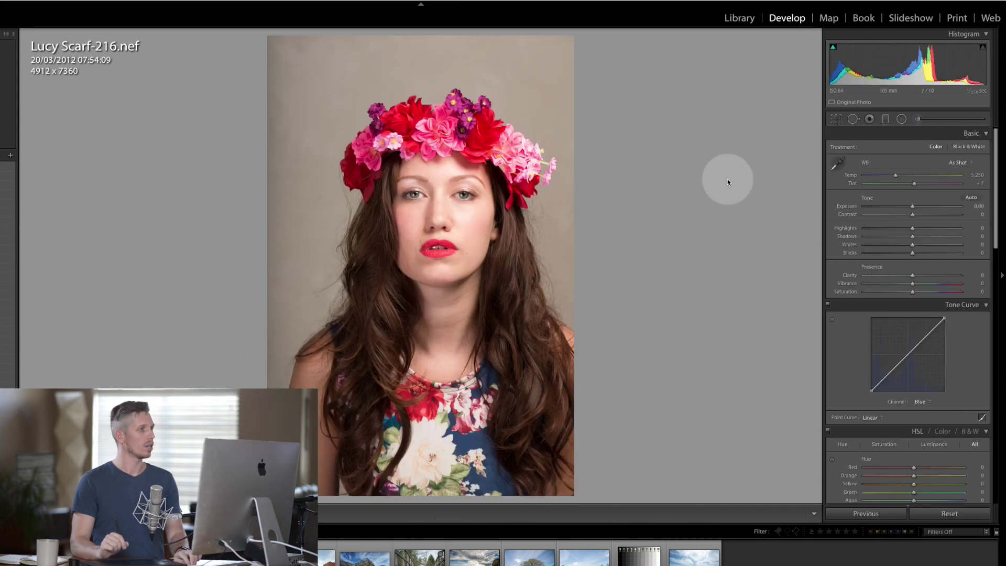